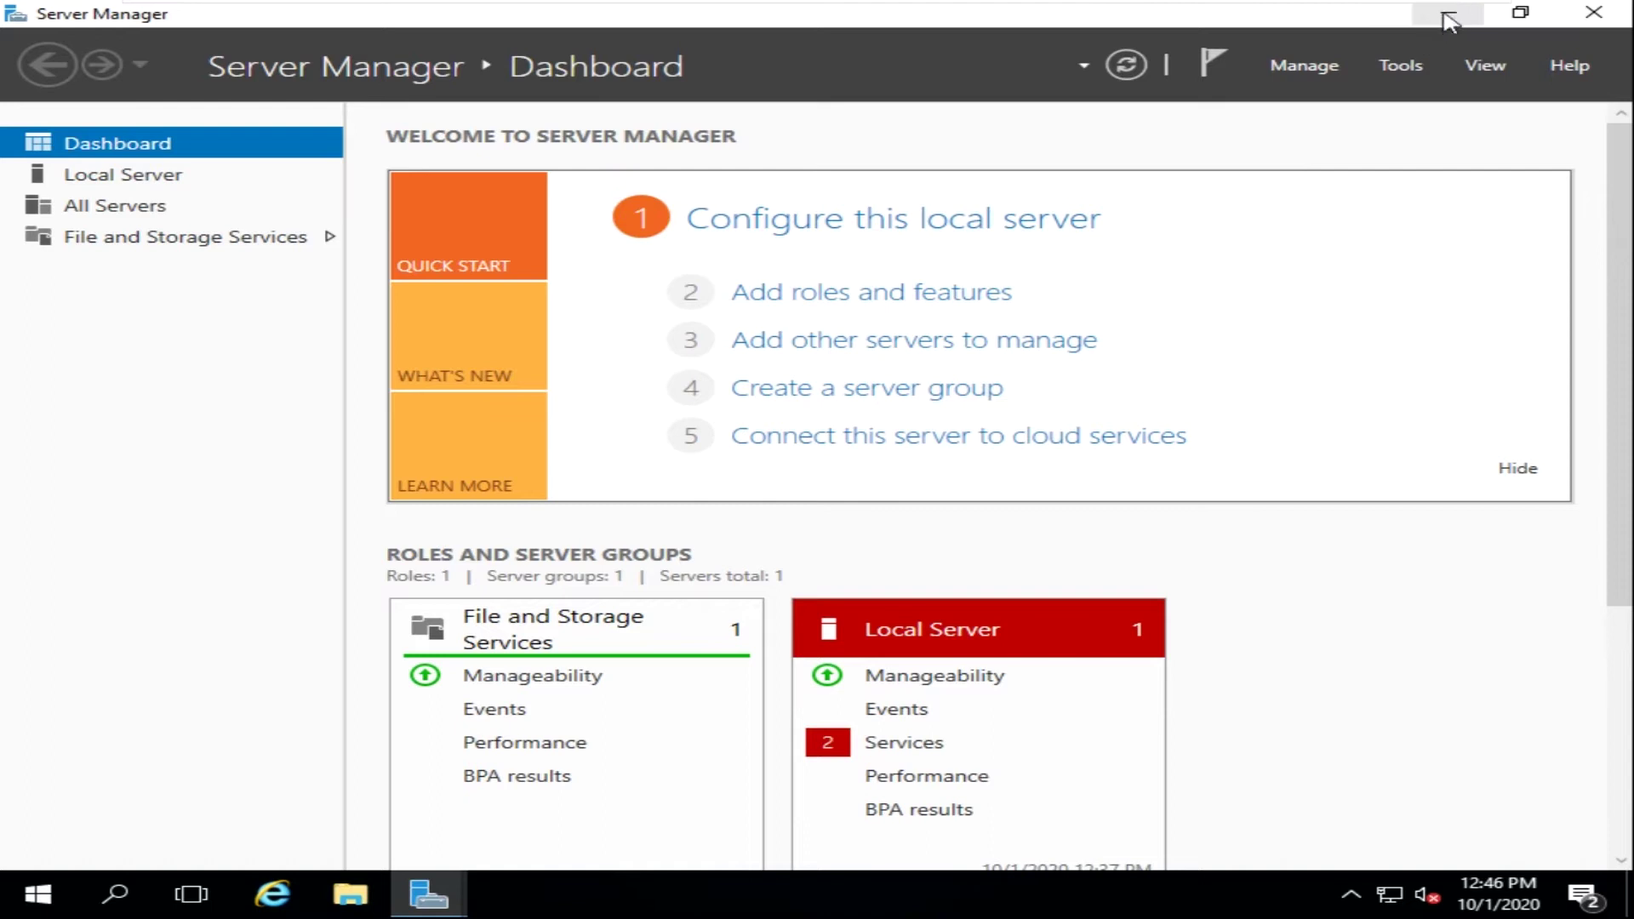
- Open the Win+X quick-link menu listing System, Device Manager and other tools
{"action": "left_click", "coordinate": [51, 894]}
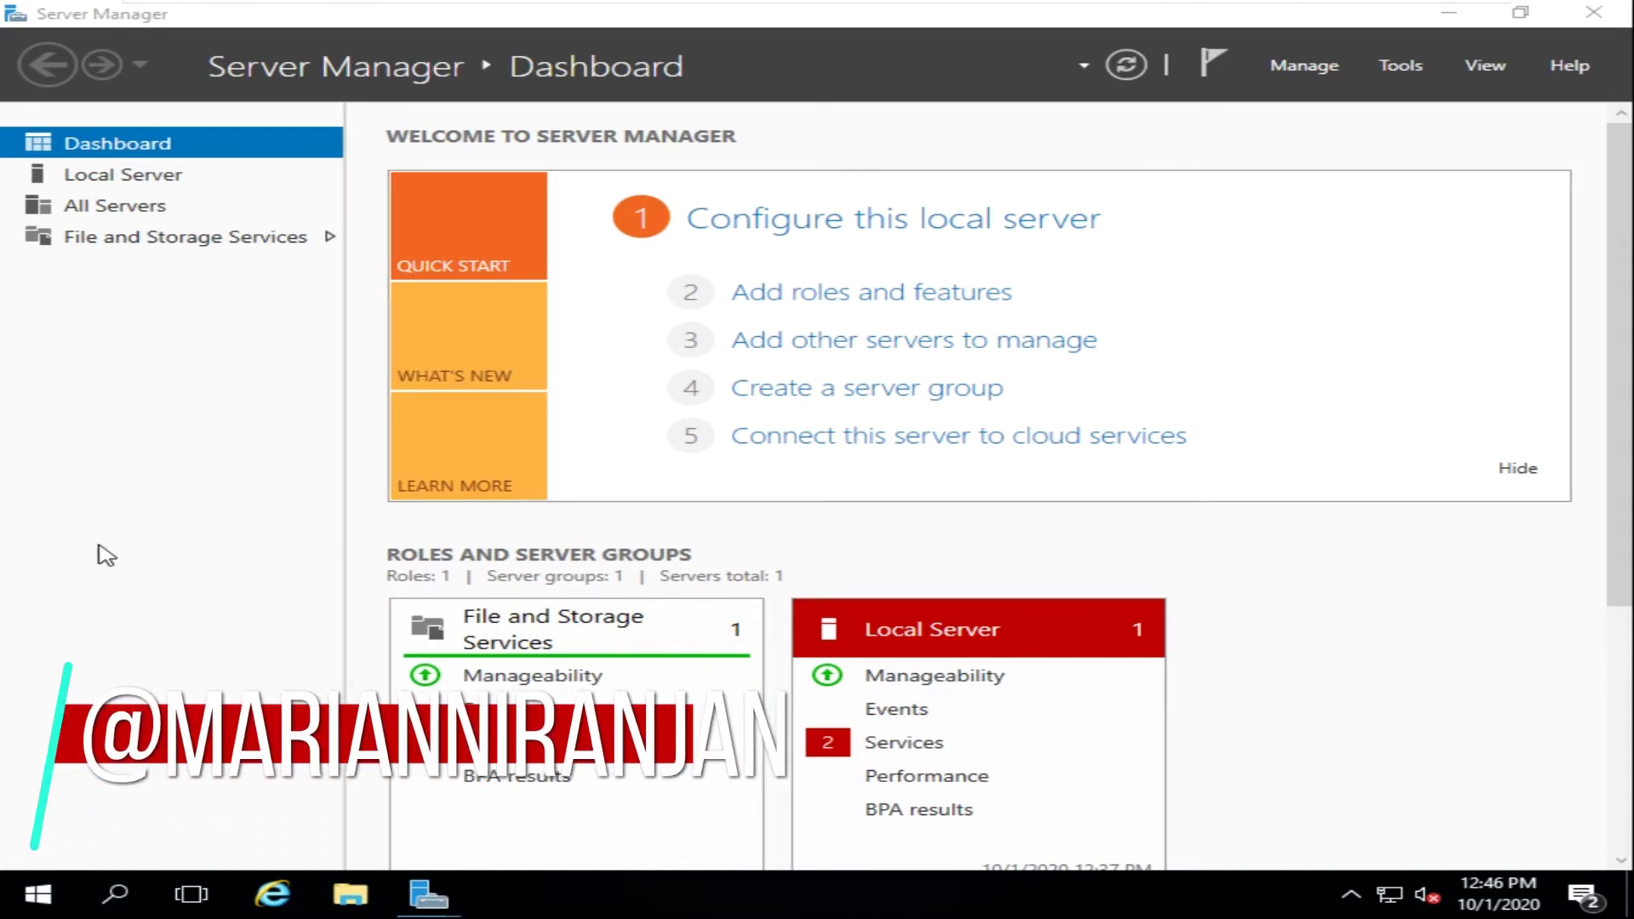
{"action": "key", "text": "super+x"}
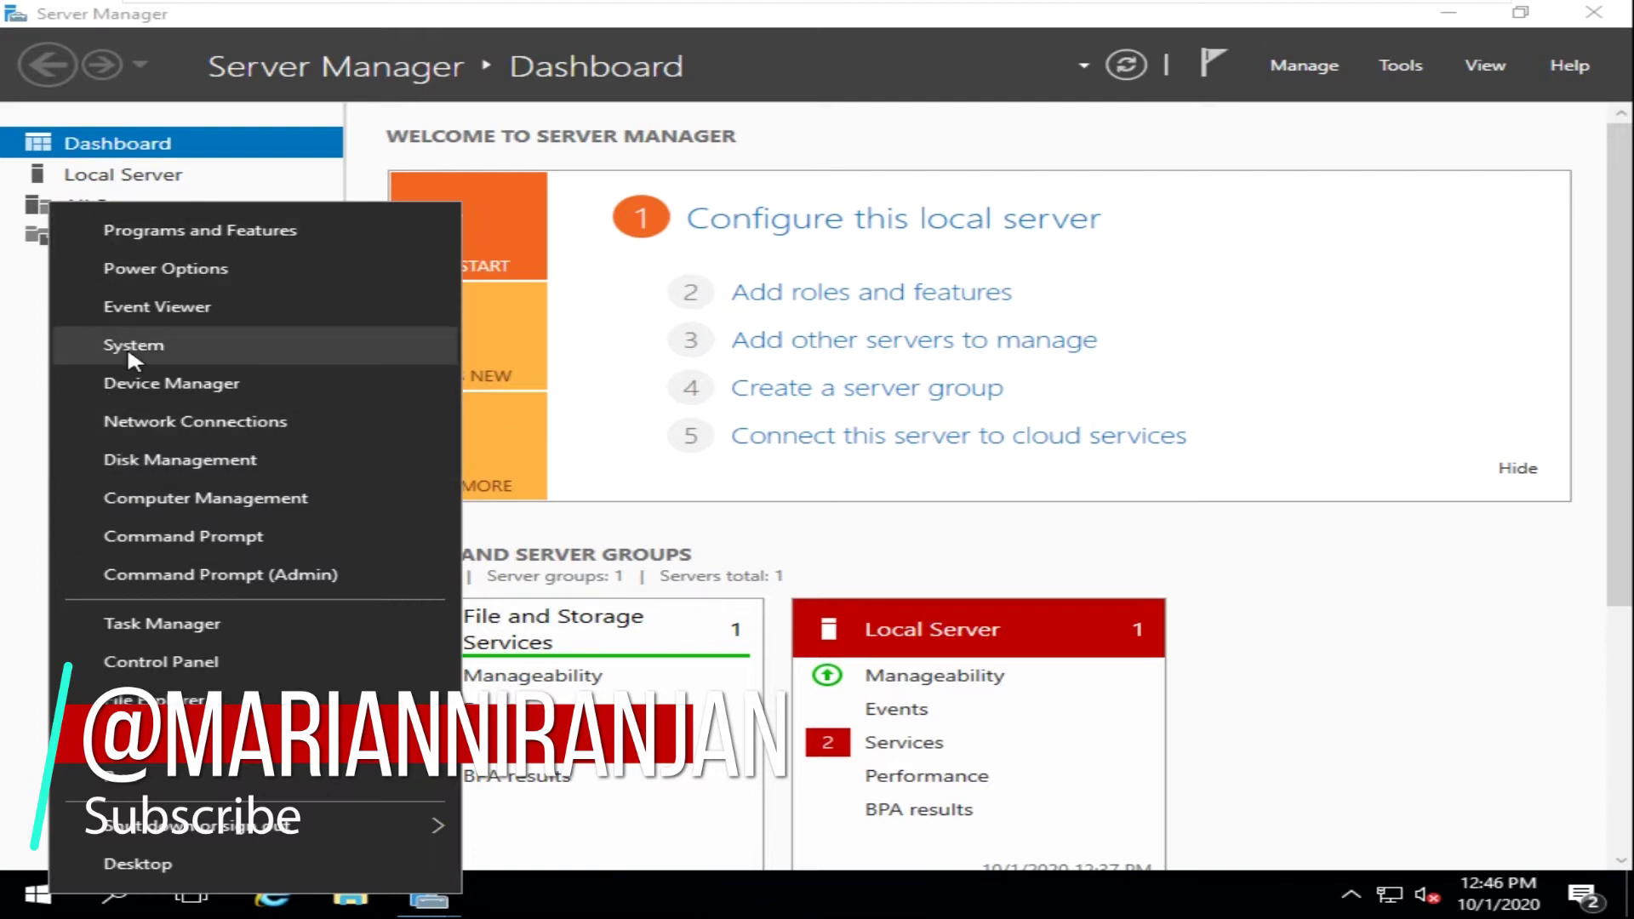
- Check the System page for the Windows Server 2016 Standard edition and computer name, then close it
{"action": "left_click", "coordinate": [128, 346]}
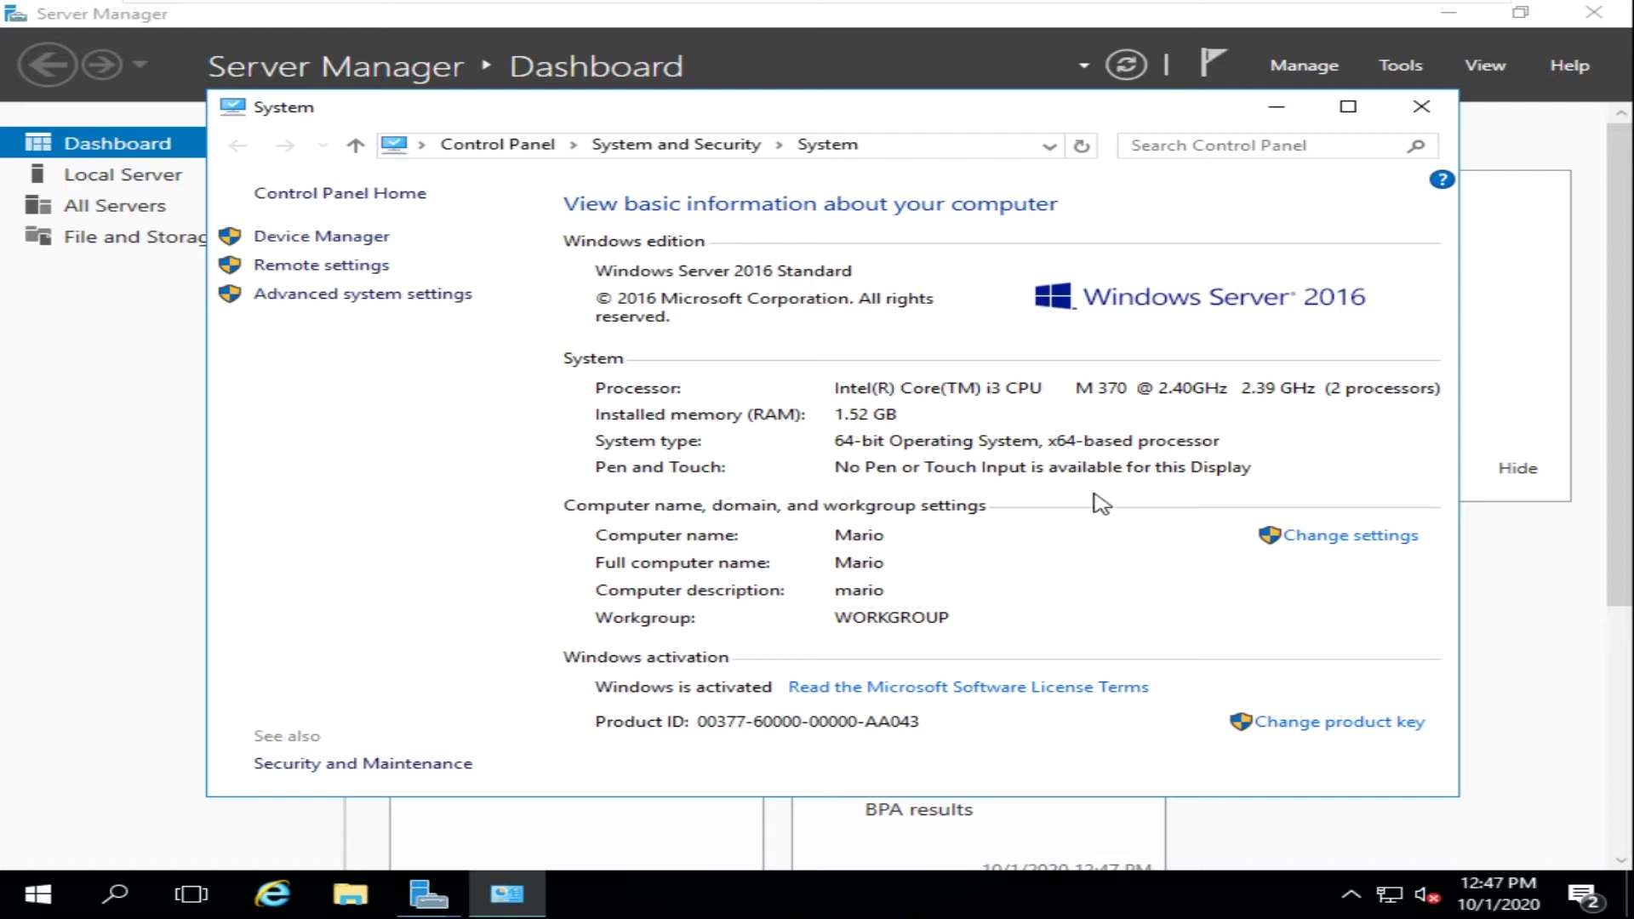
{"action": "left_click", "coordinate": [1421, 107]}
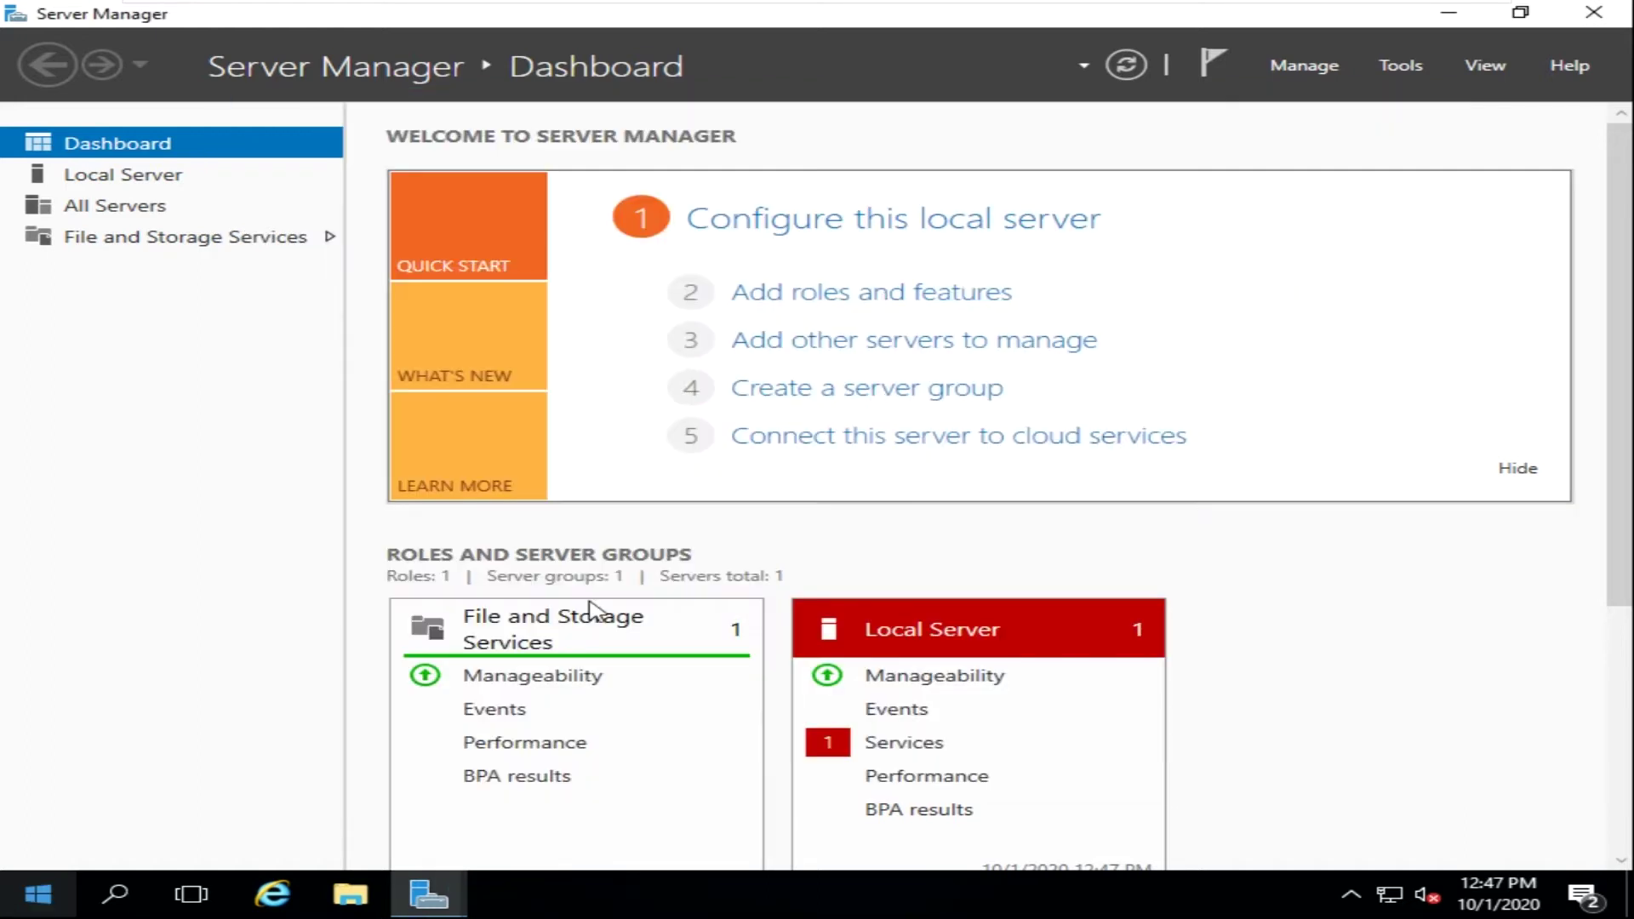
- Launch Add Roles and Features with role-based installation on the local server, reaching Server Roles
{"action": "left_click", "coordinate": [864, 306]}
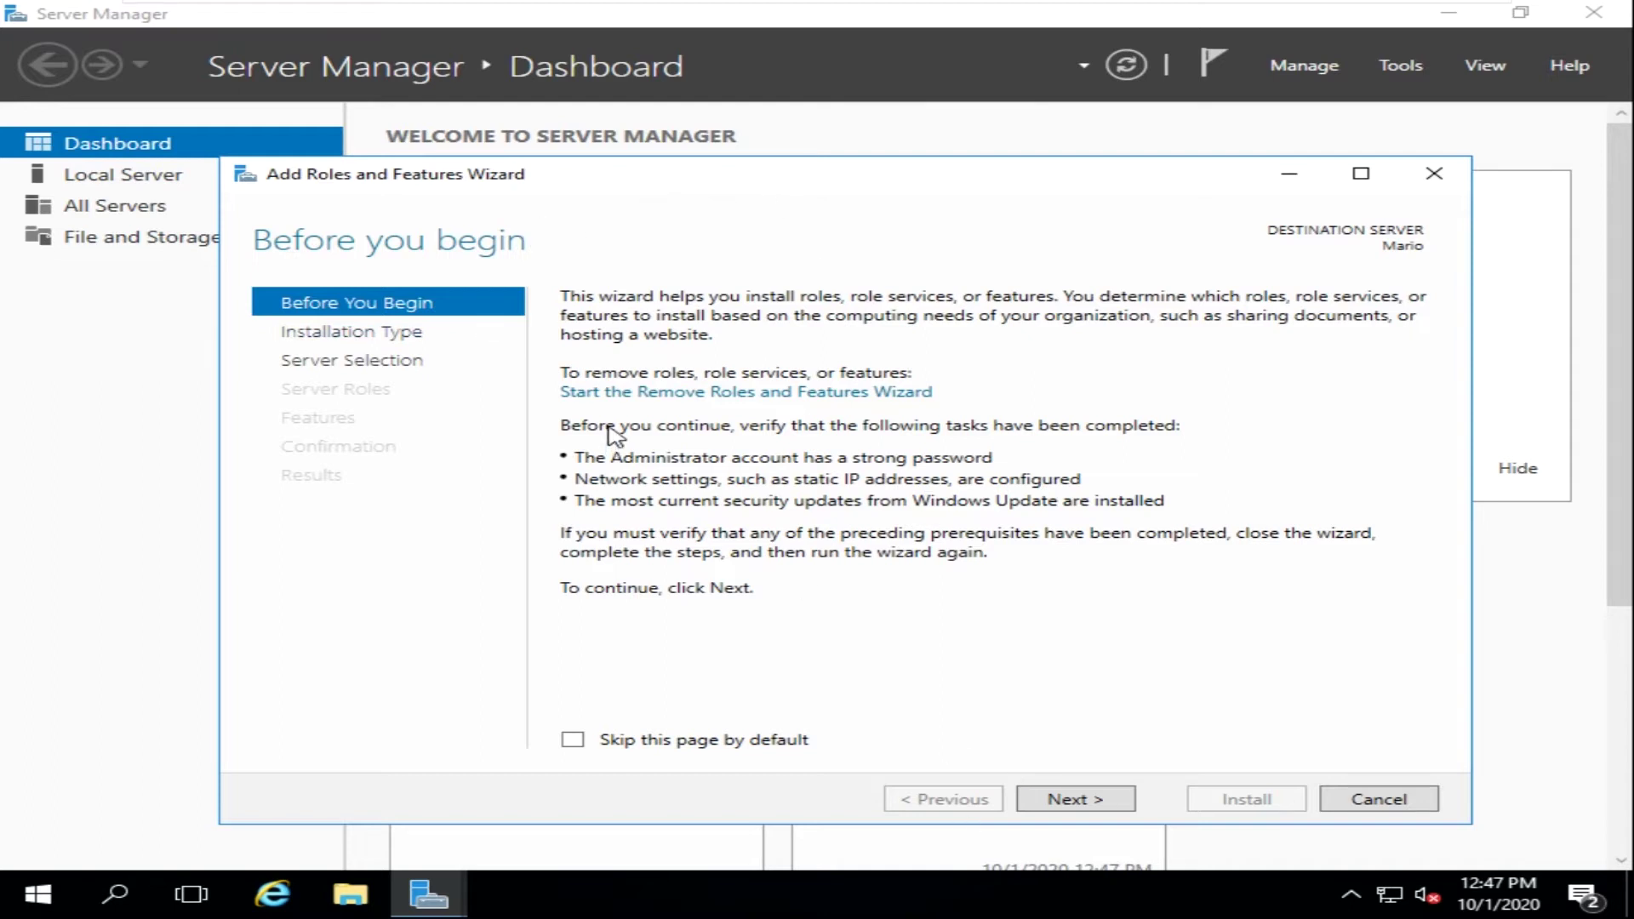
{"action": "left_click", "coordinate": [1098, 805]}
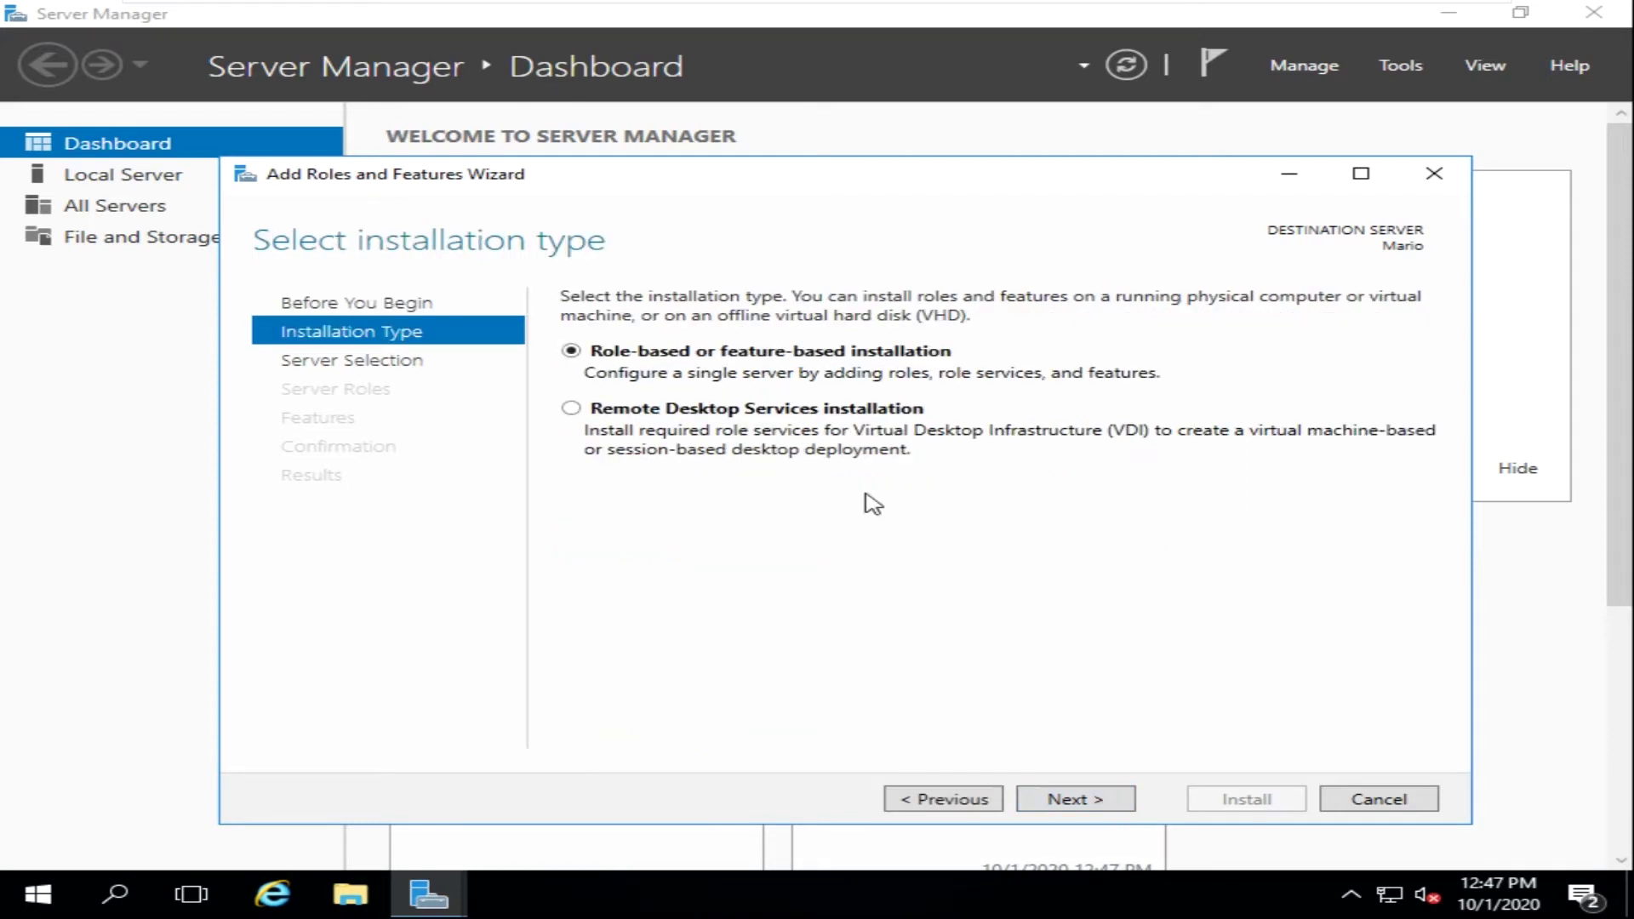
{"action": "left_click", "coordinate": [1098, 804]}
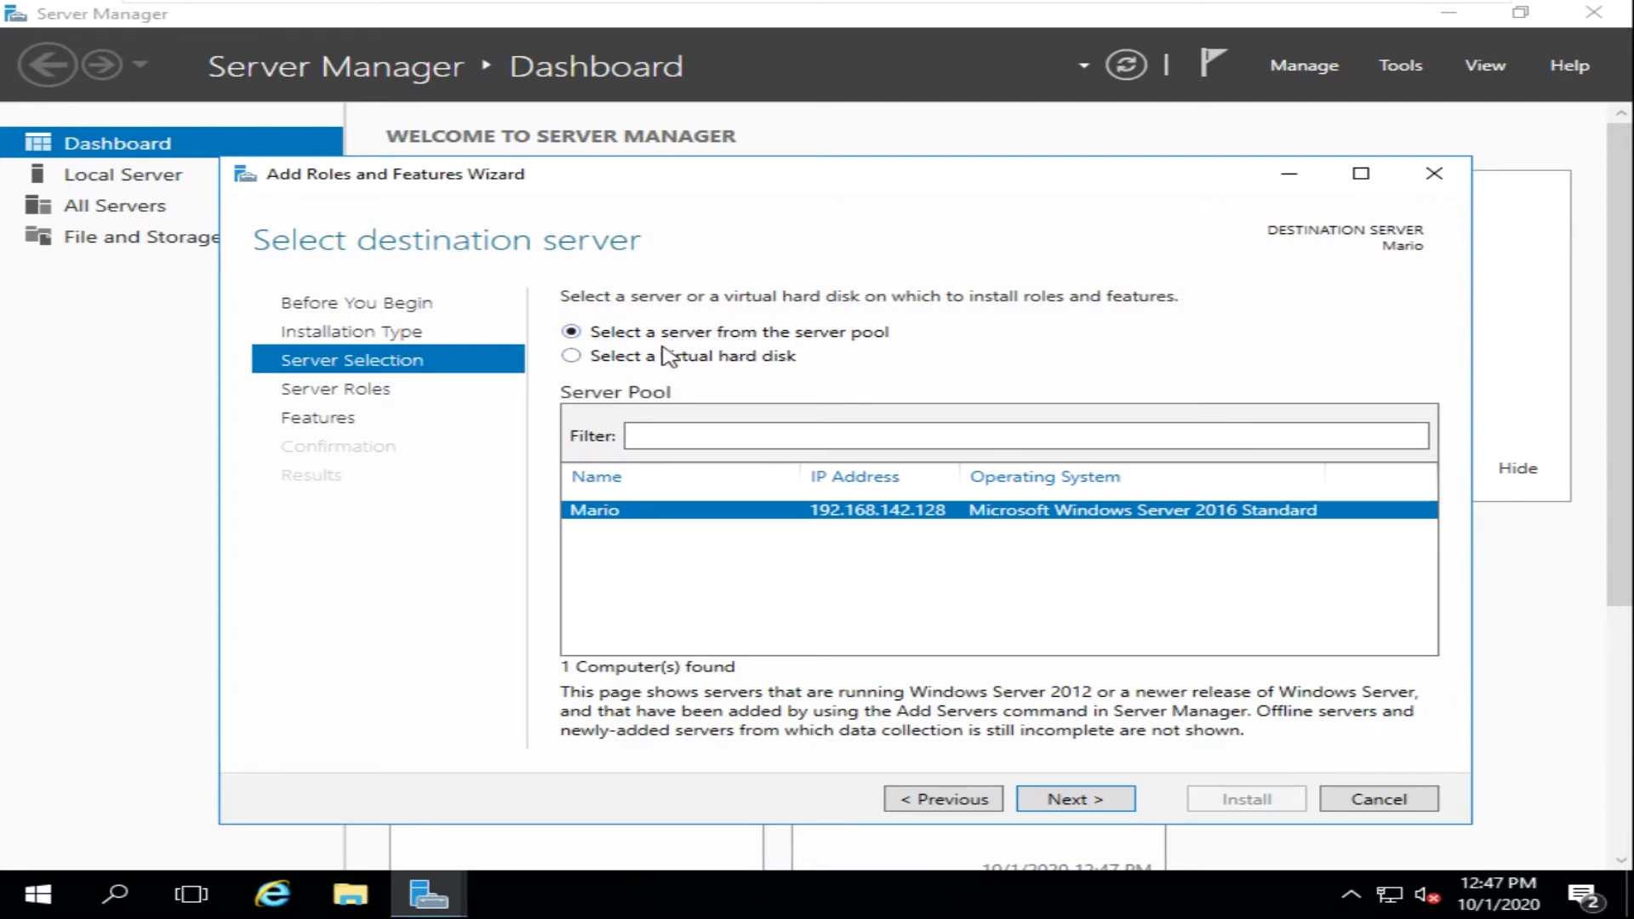
{"action": "left_click", "coordinate": [1097, 810]}
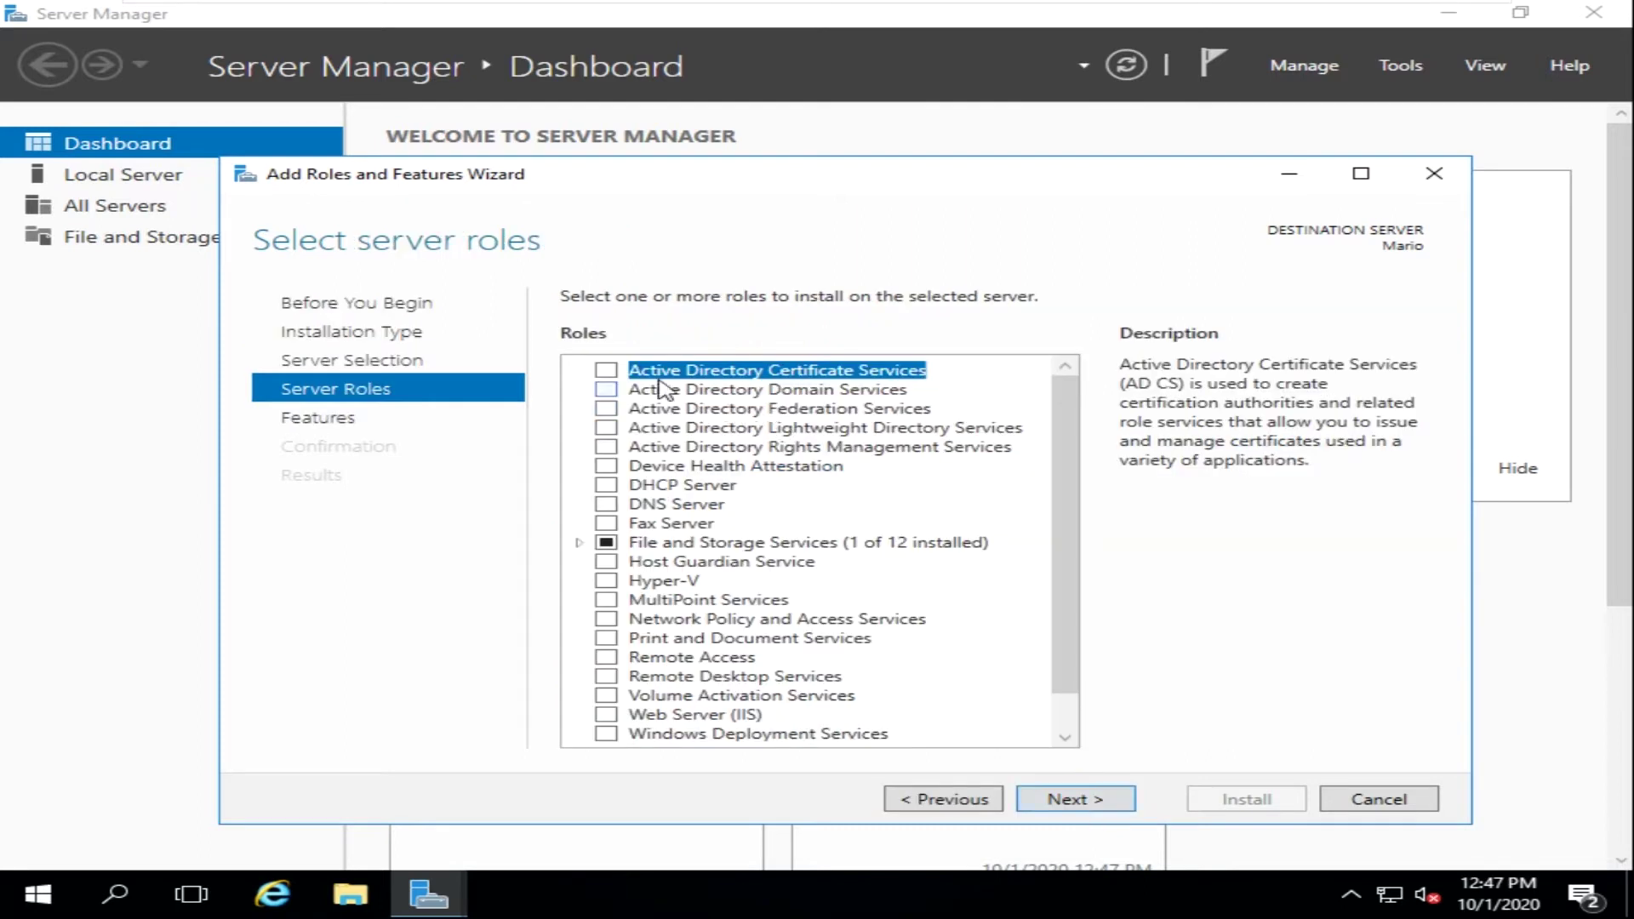
- Select Active Directory Domain Services plus its required features, then browse the Features list
{"action": "left_click", "coordinate": [607, 391]}
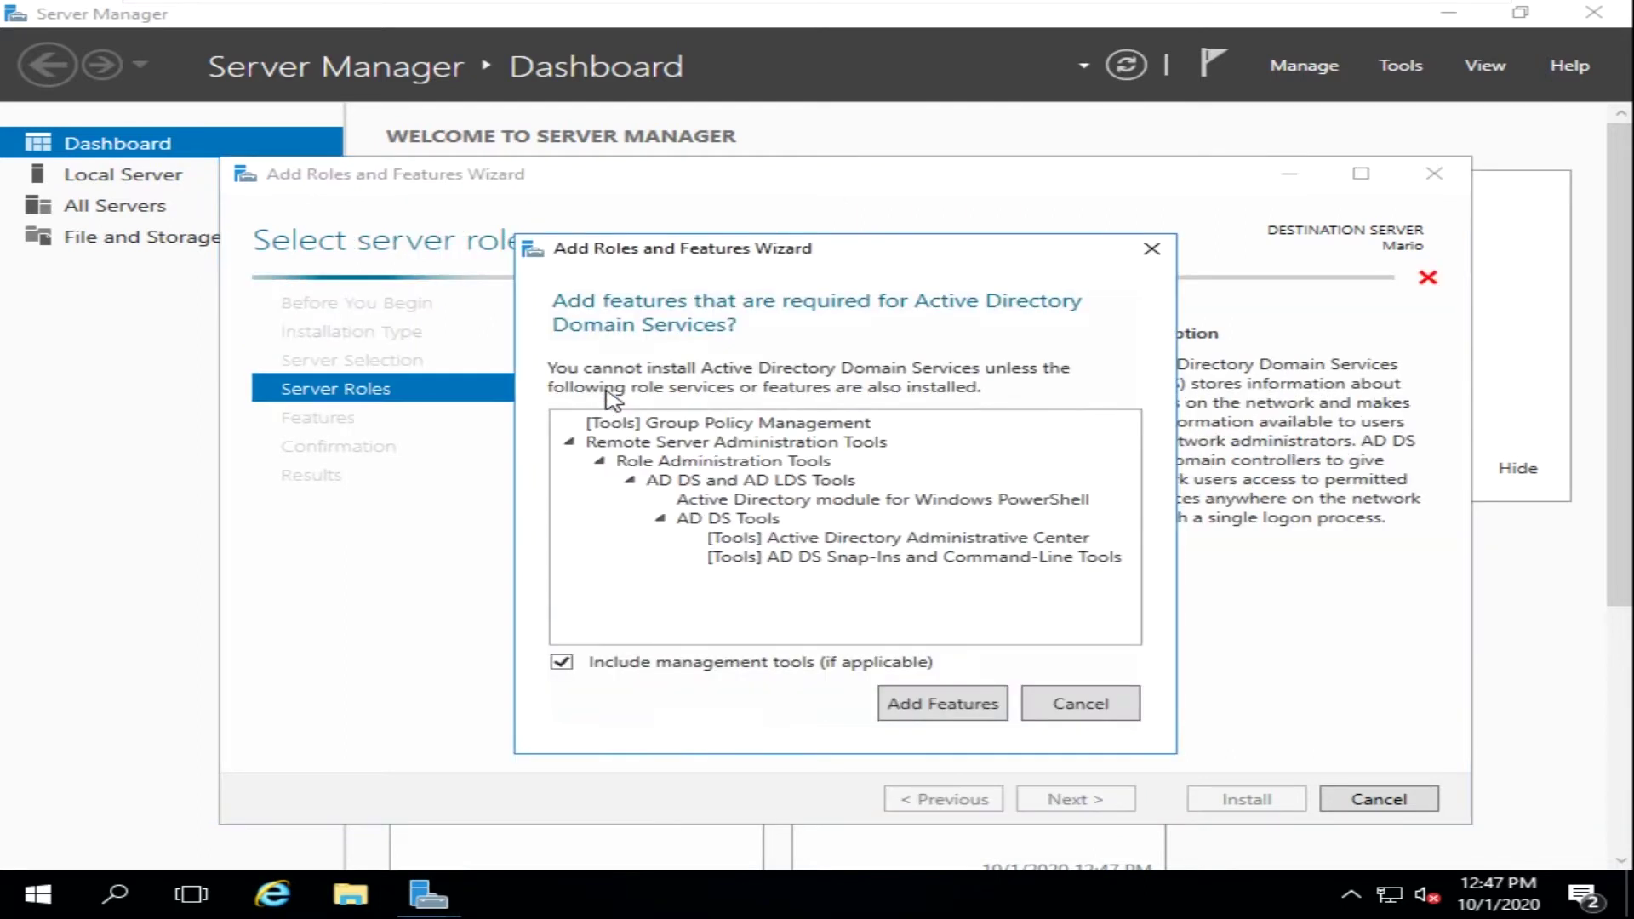
{"action": "left_click", "coordinate": [973, 705]}
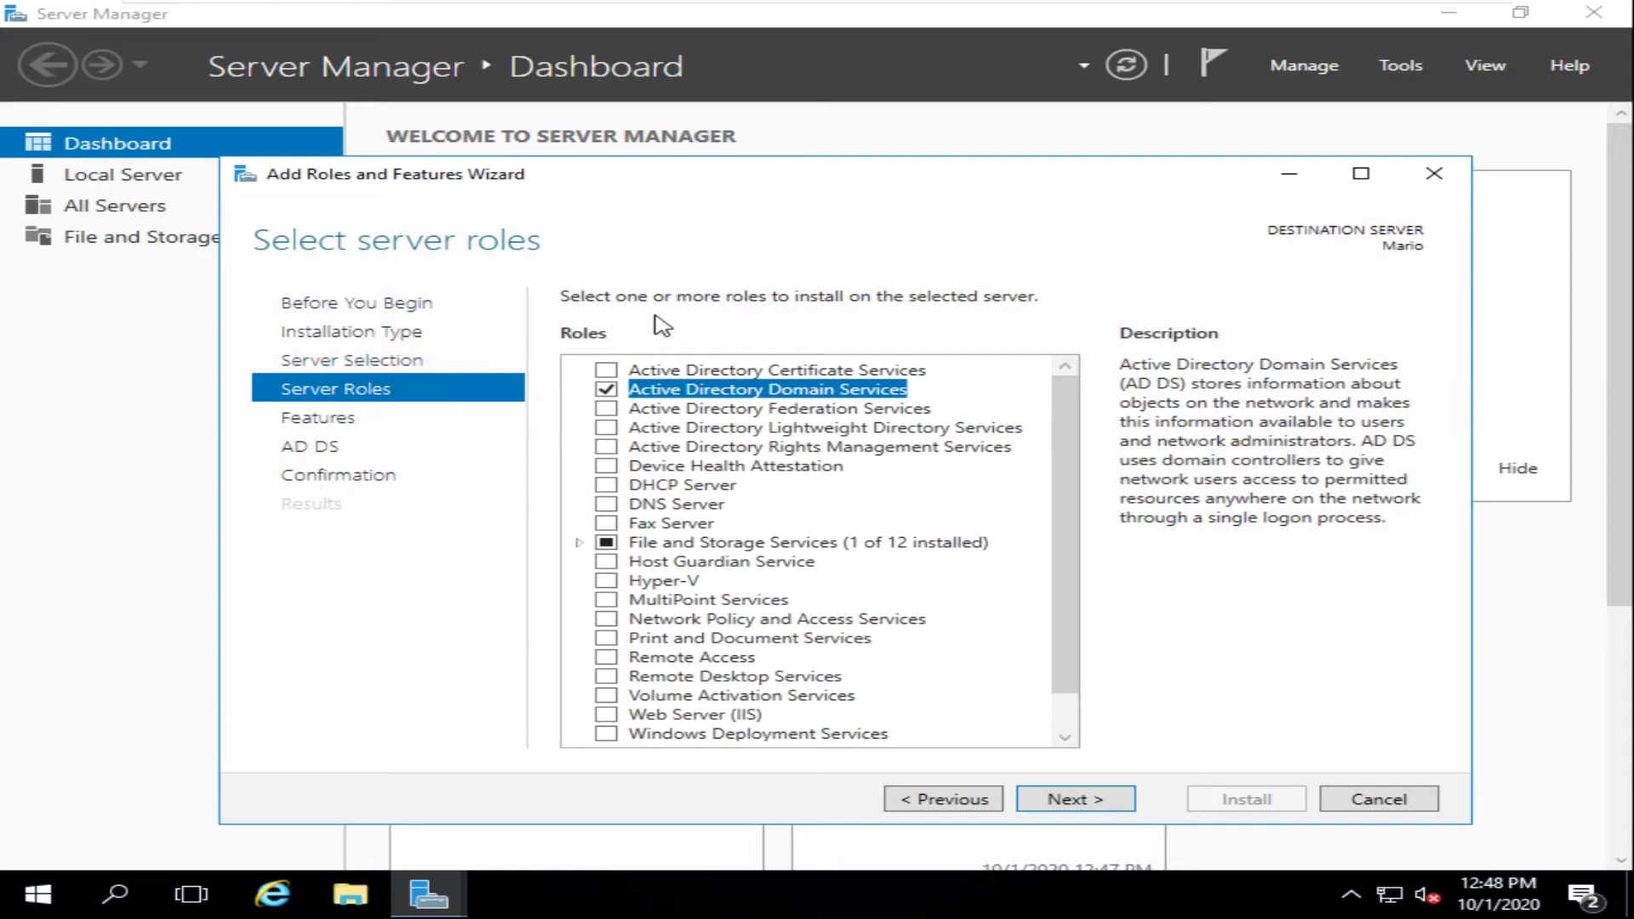
{"action": "left_click", "coordinate": [1066, 800]}
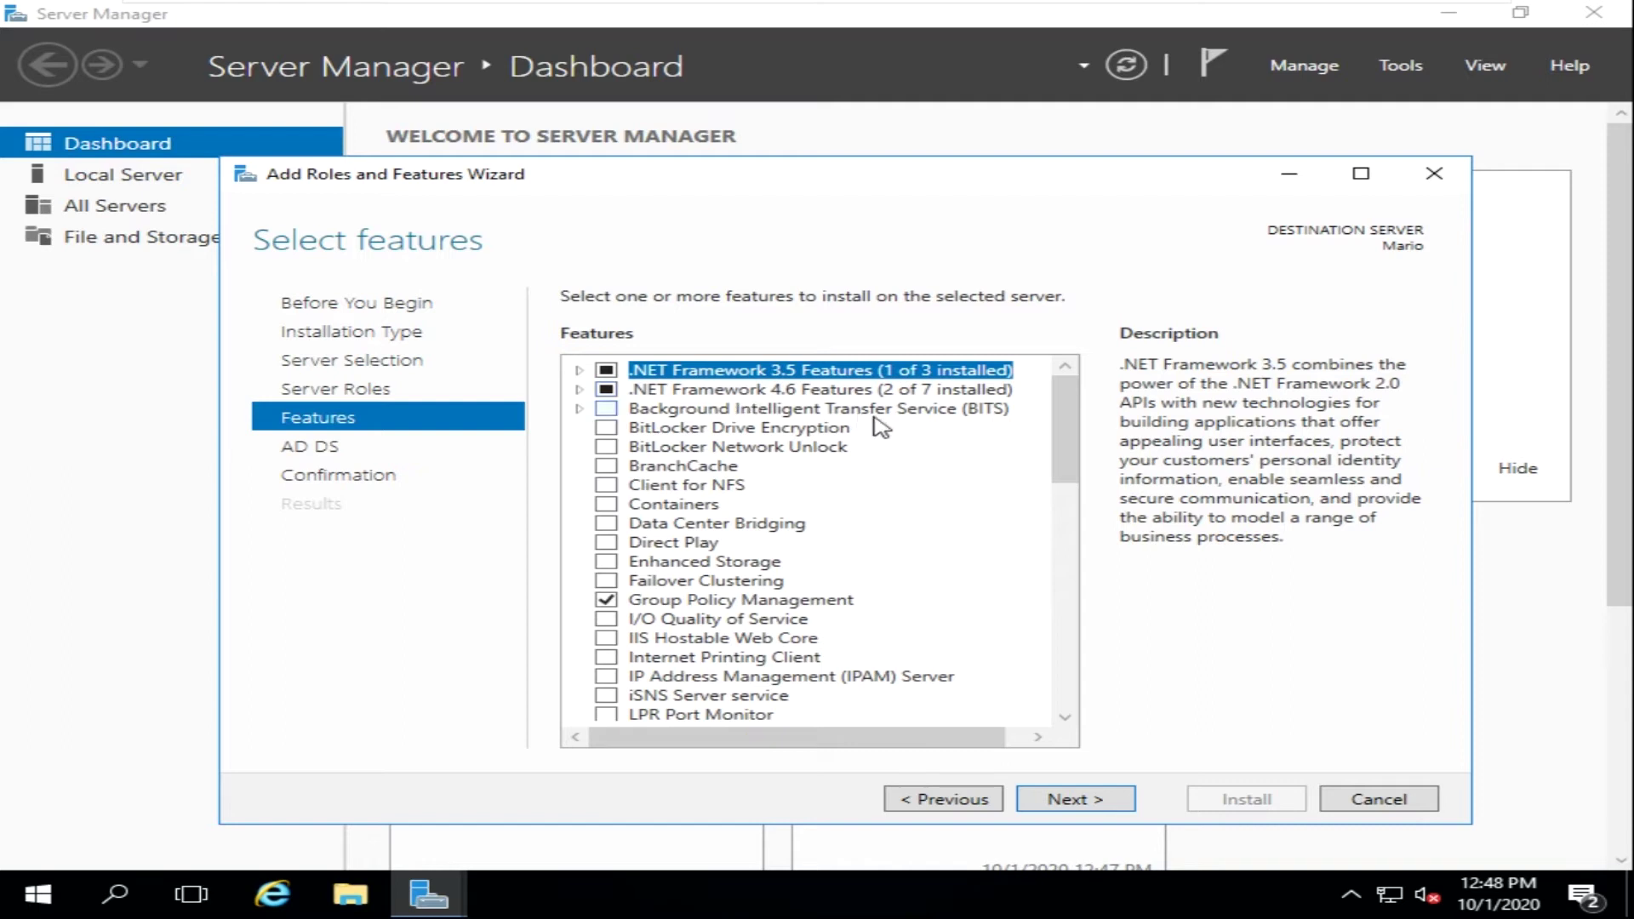
{"action": "scroll", "coordinate": [707, 643], "scroll_direction": "down", "scroll_amount": 1}
{"action": "scroll", "coordinate": [696, 634], "scroll_direction": "down", "scroll_amount": 7}
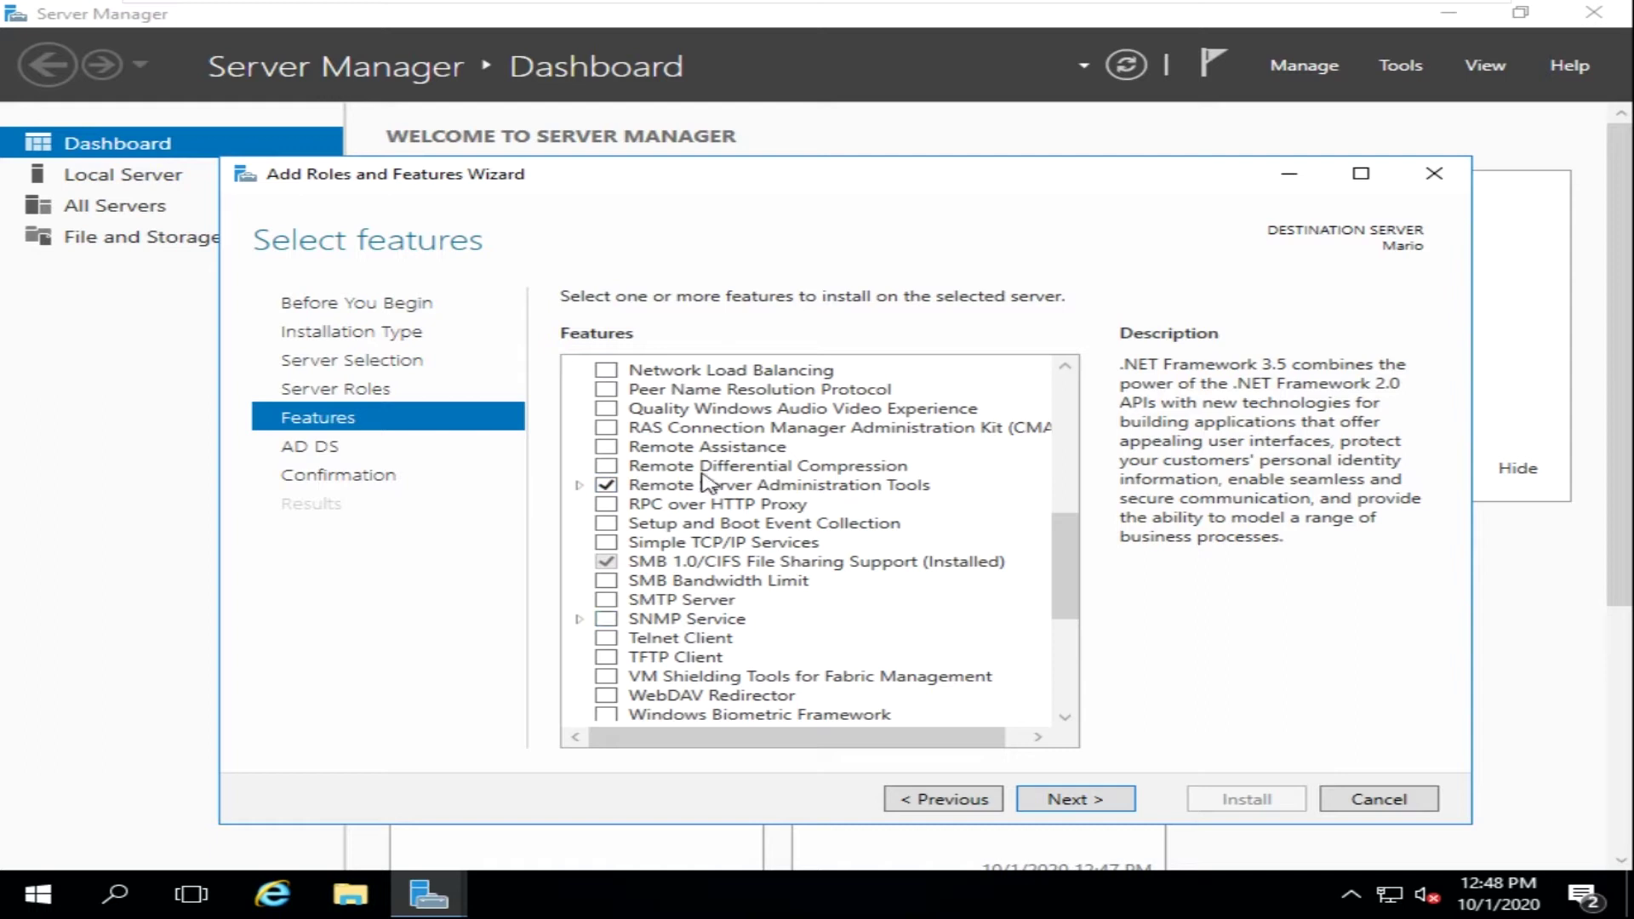
{"action": "scroll", "coordinate": [798, 502], "scroll_direction": "down", "scroll_amount": 5}
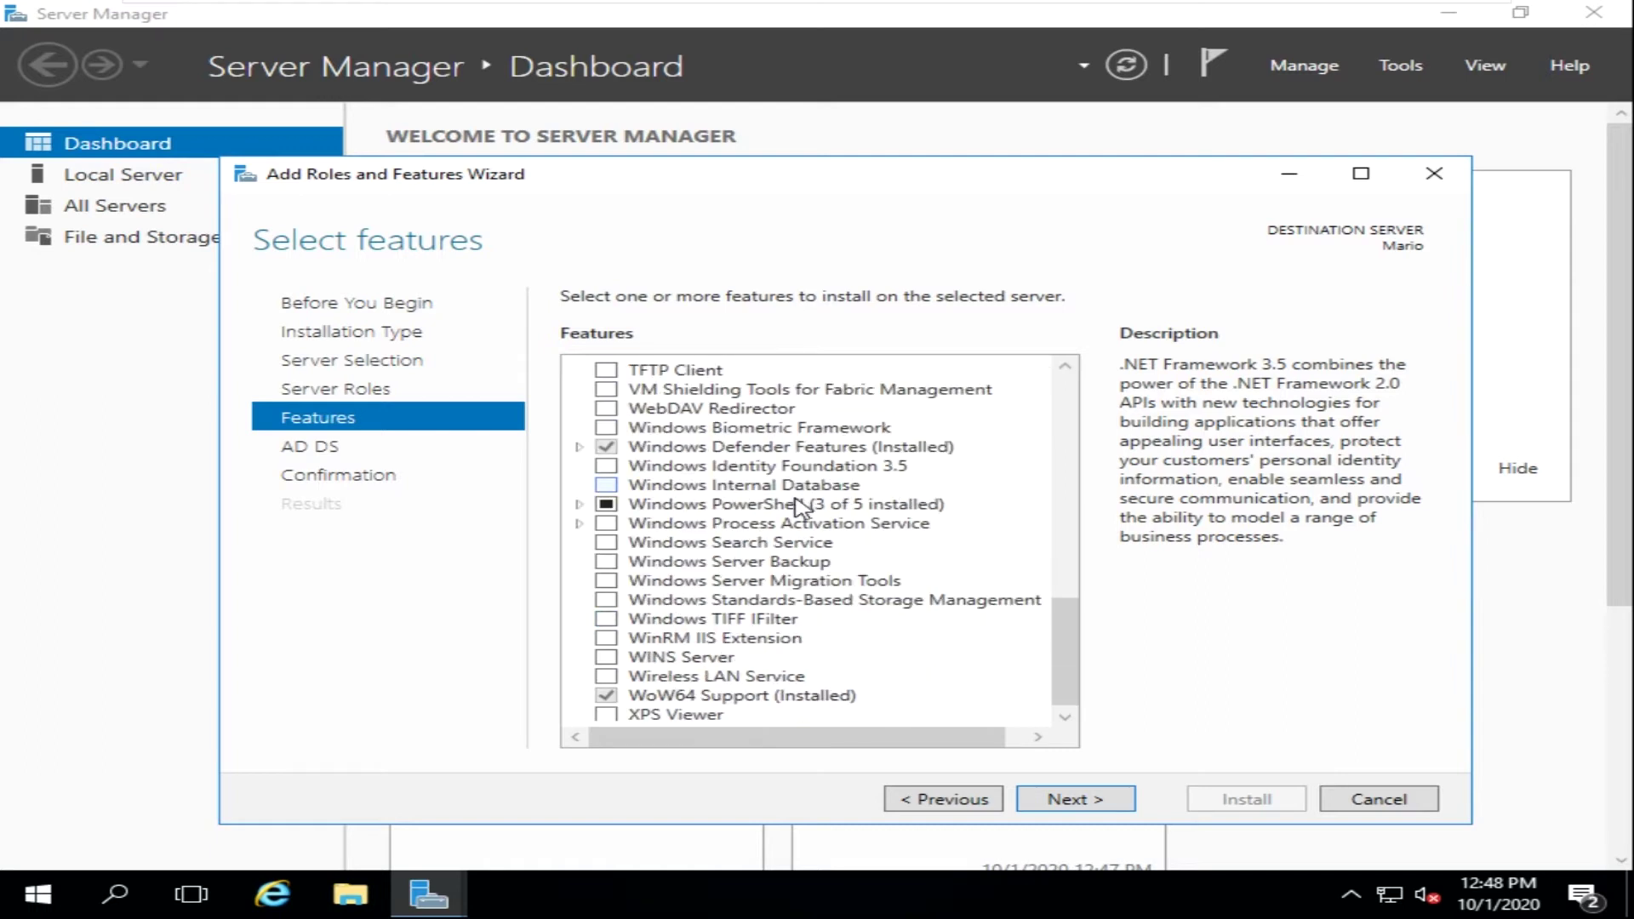
{"action": "scroll", "coordinate": [798, 506], "scroll_direction": "up", "scroll_amount": 4}
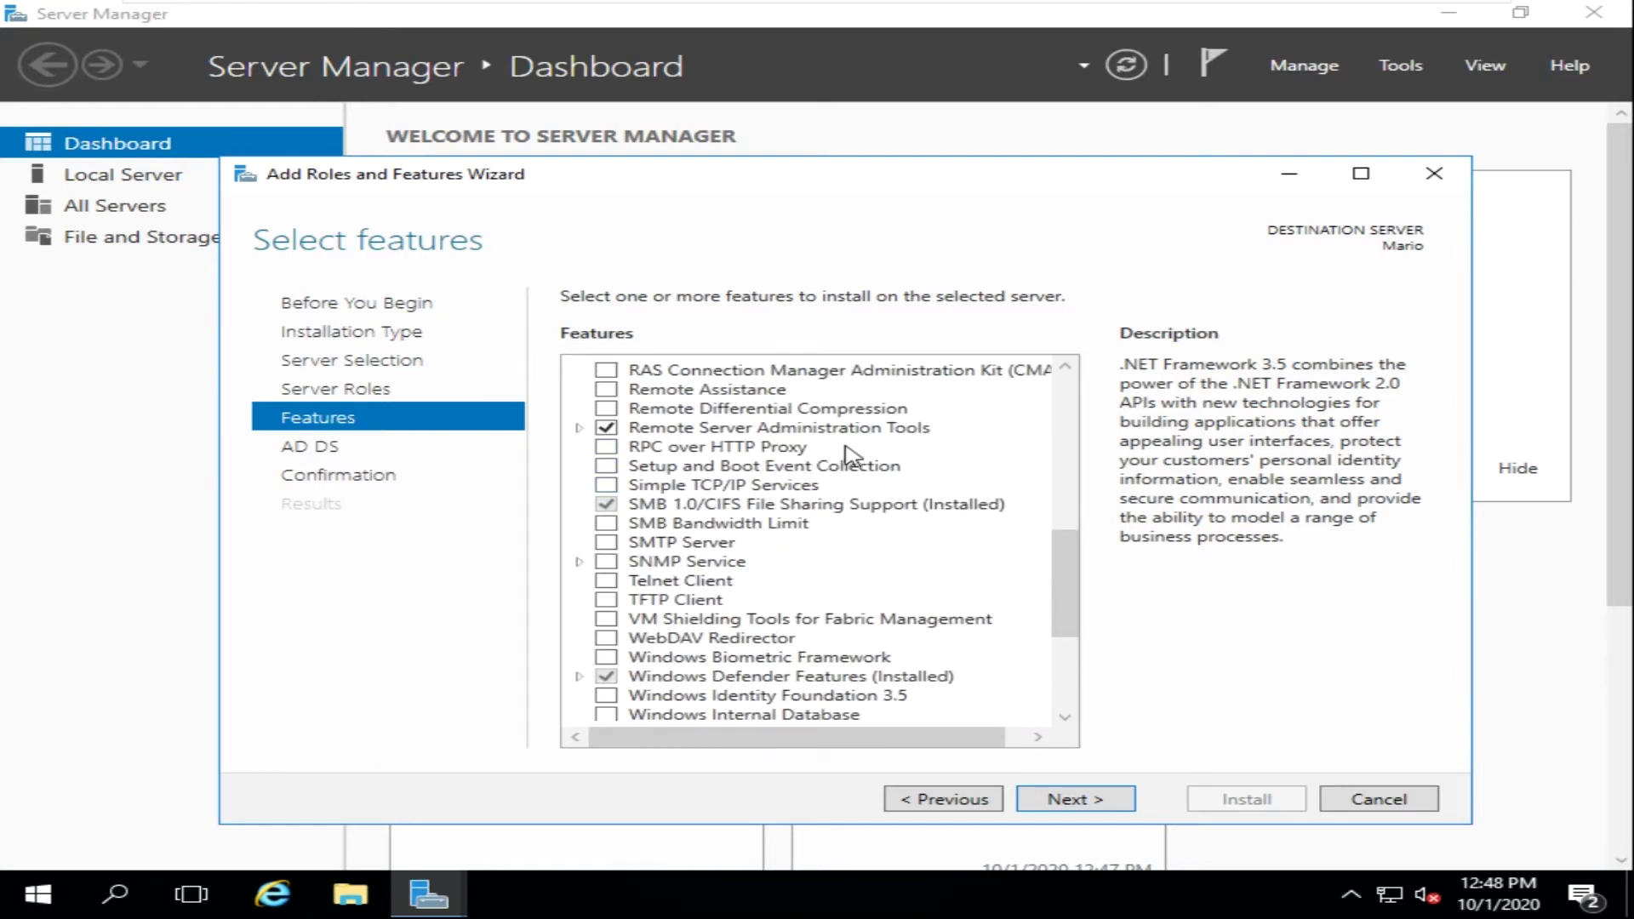
{"action": "scroll", "coordinate": [672, 544], "scroll_direction": "down", "scroll_amount": 3}
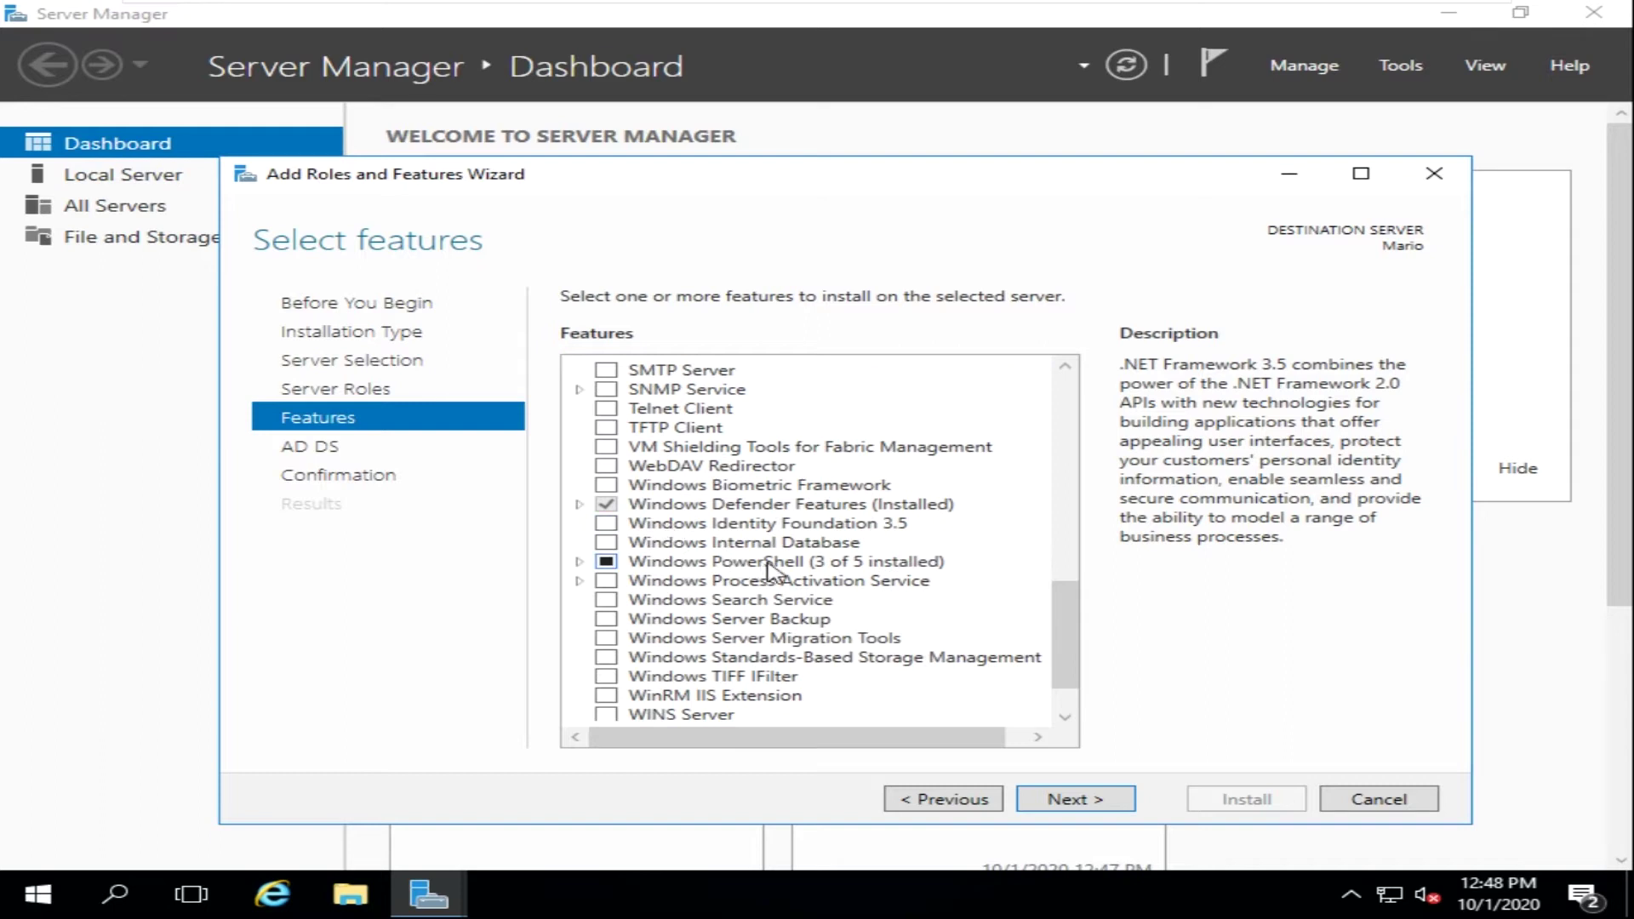
{"action": "scroll", "coordinate": [774, 570], "scroll_direction": "down", "scroll_amount": 1}
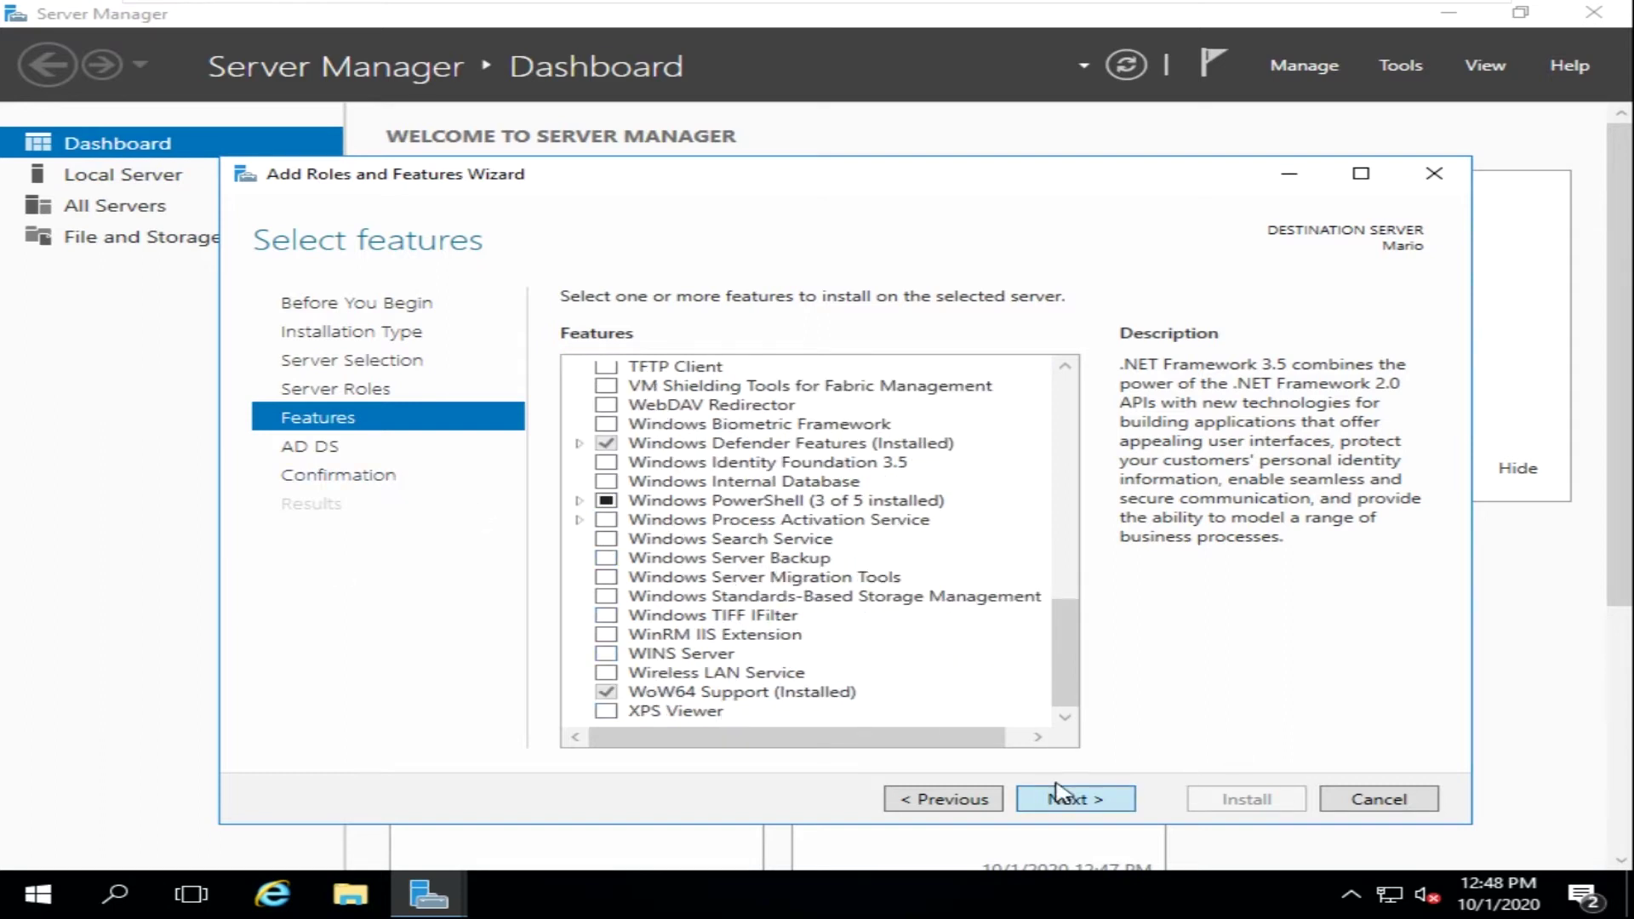
- Skip extra features and the AD DS information page, then install AD DS
{"action": "left_click", "coordinate": [1066, 802]}
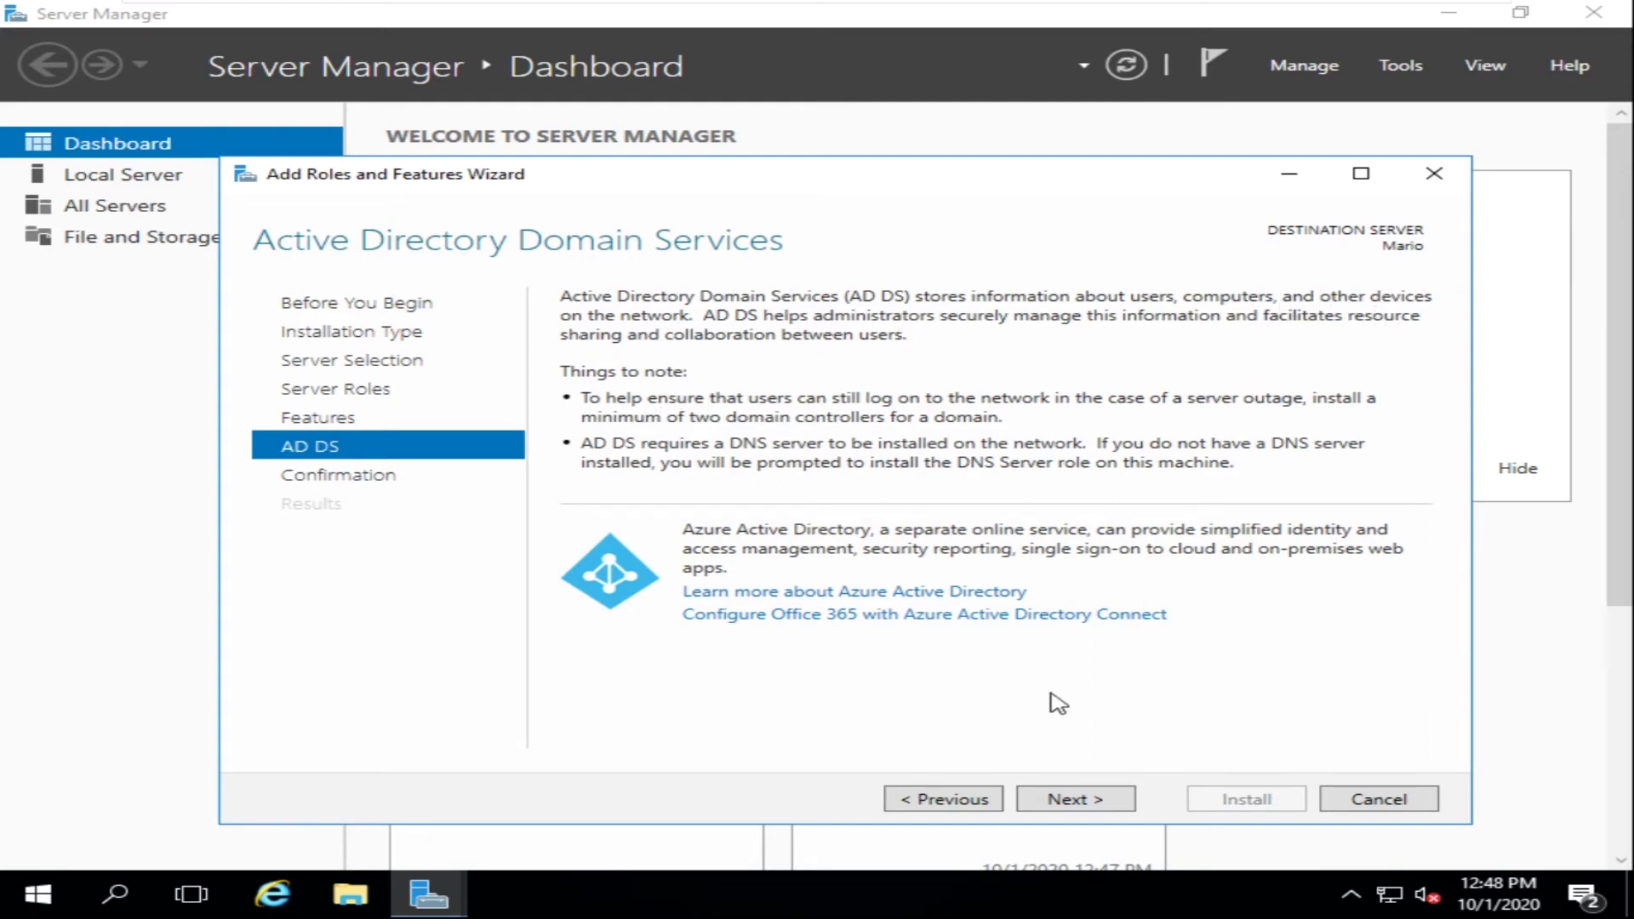
{"action": "left_click", "coordinate": [1074, 800]}
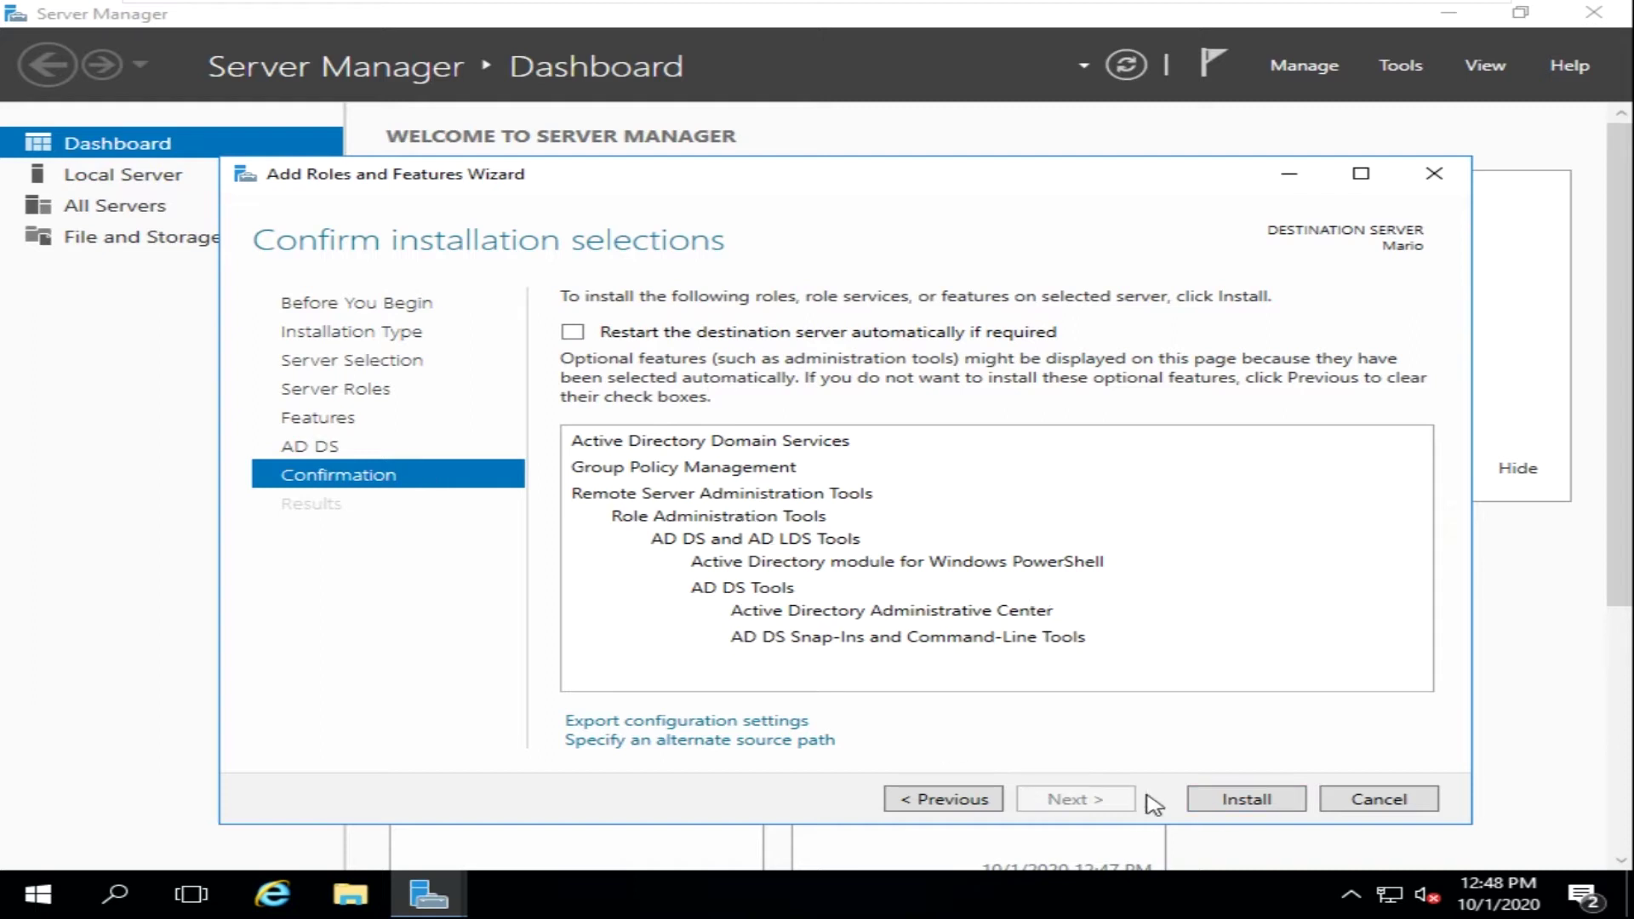
{"action": "left_click", "coordinate": [1245, 796]}
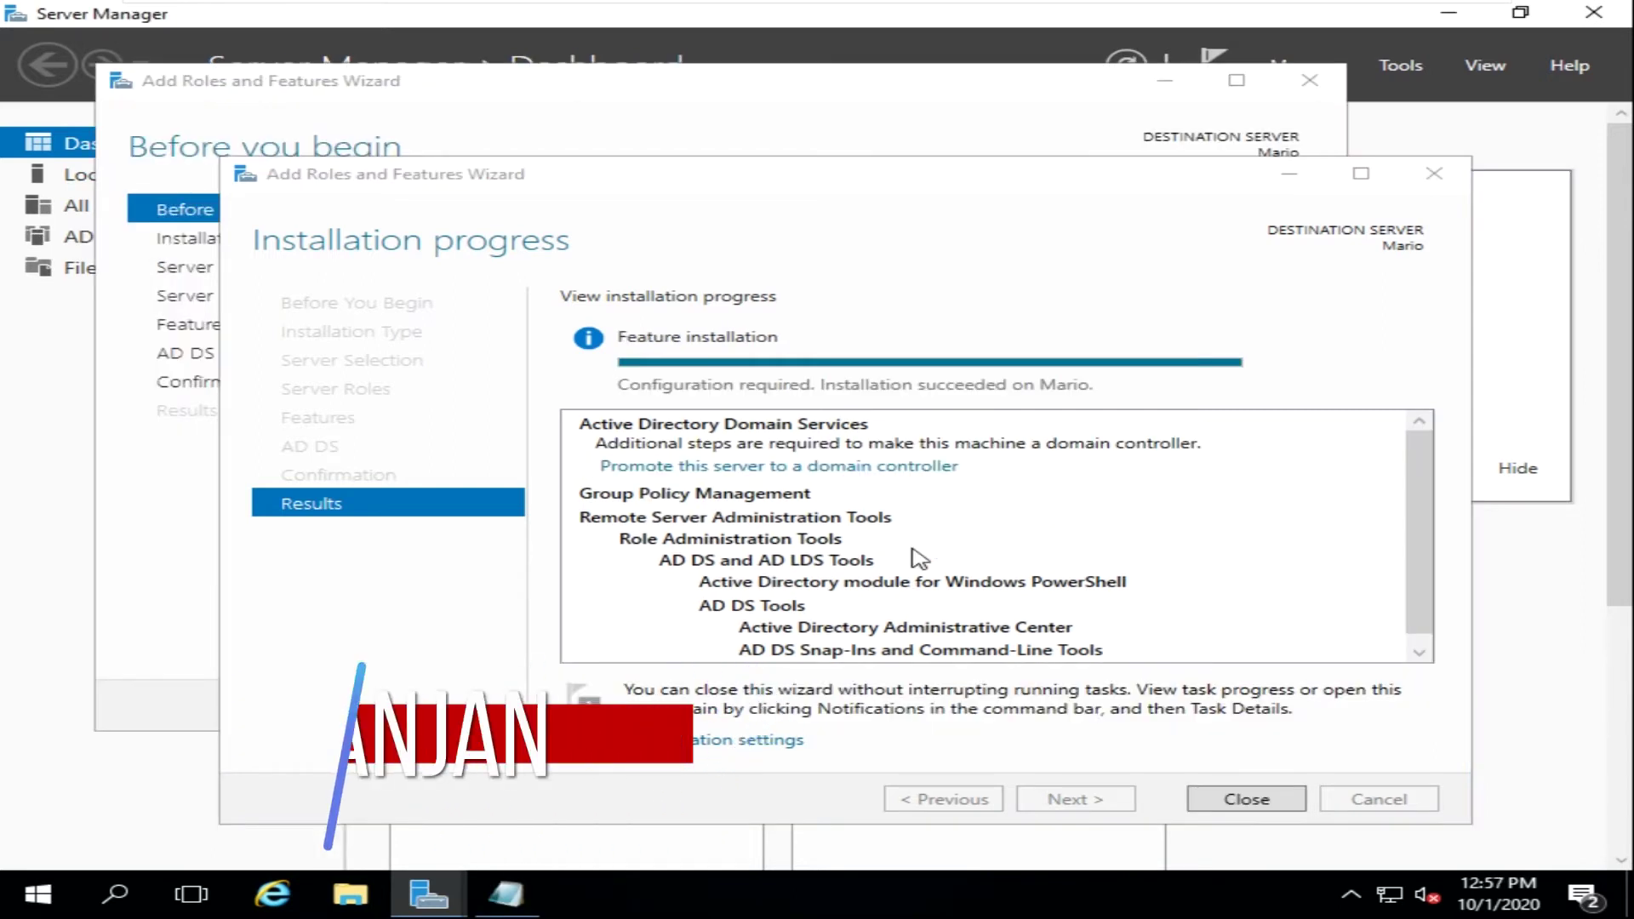
- Scroll through the installation results and close the completed installation wizard
{"action": "left_click", "coordinate": [753, 295]}
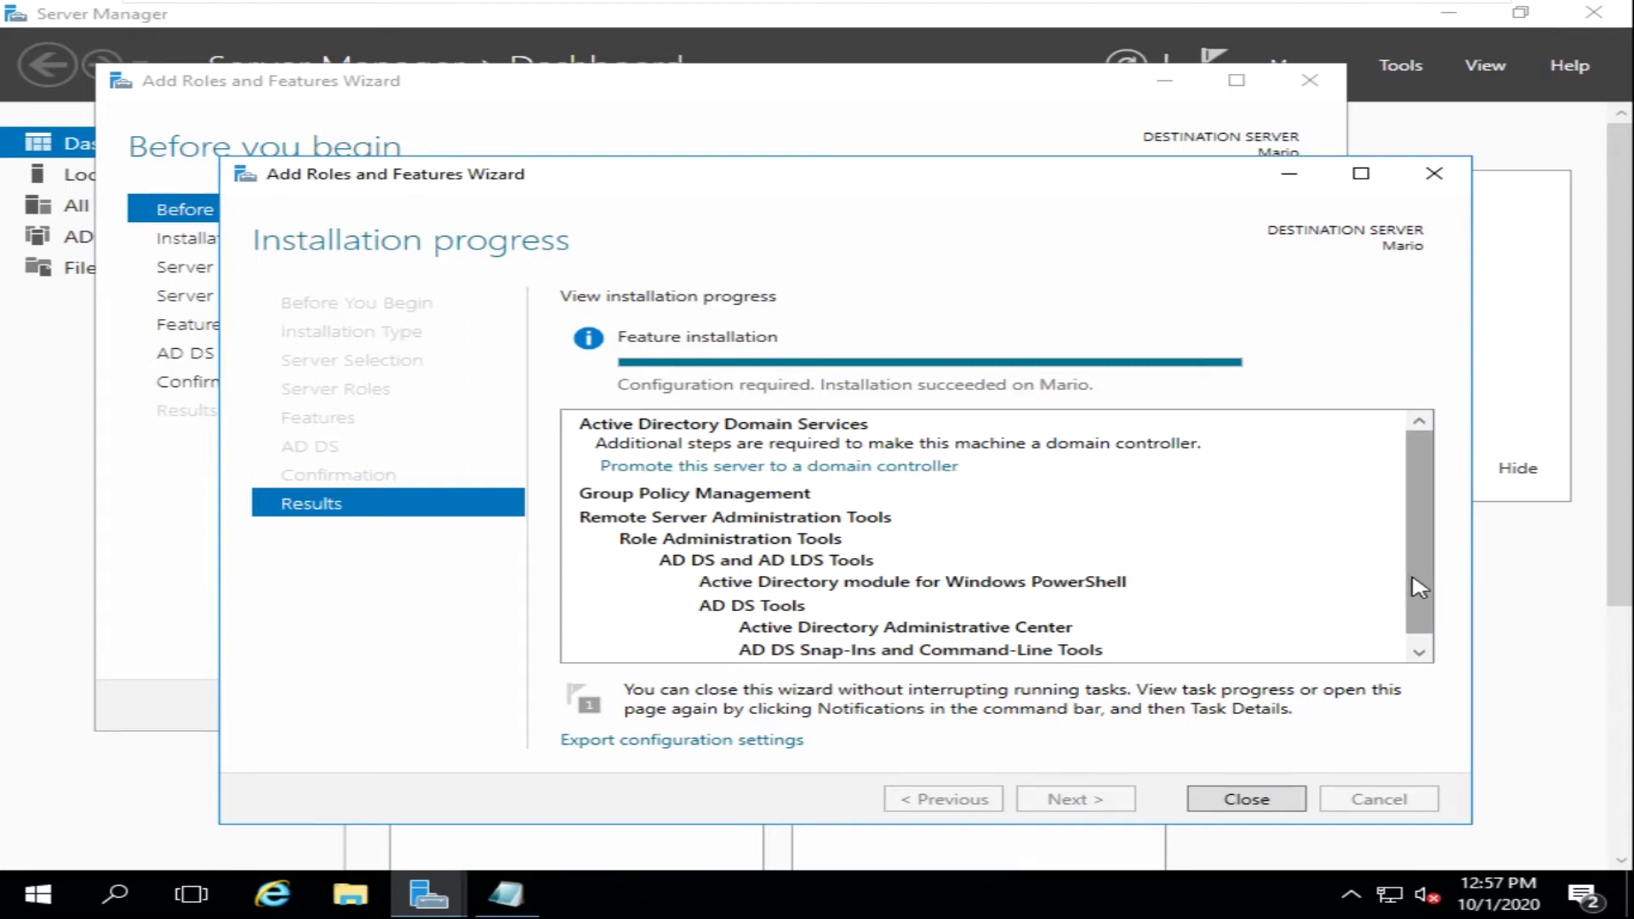
{"action": "scroll", "coordinate": [1420, 613], "scroll_direction": "down", "scroll_amount": 1}
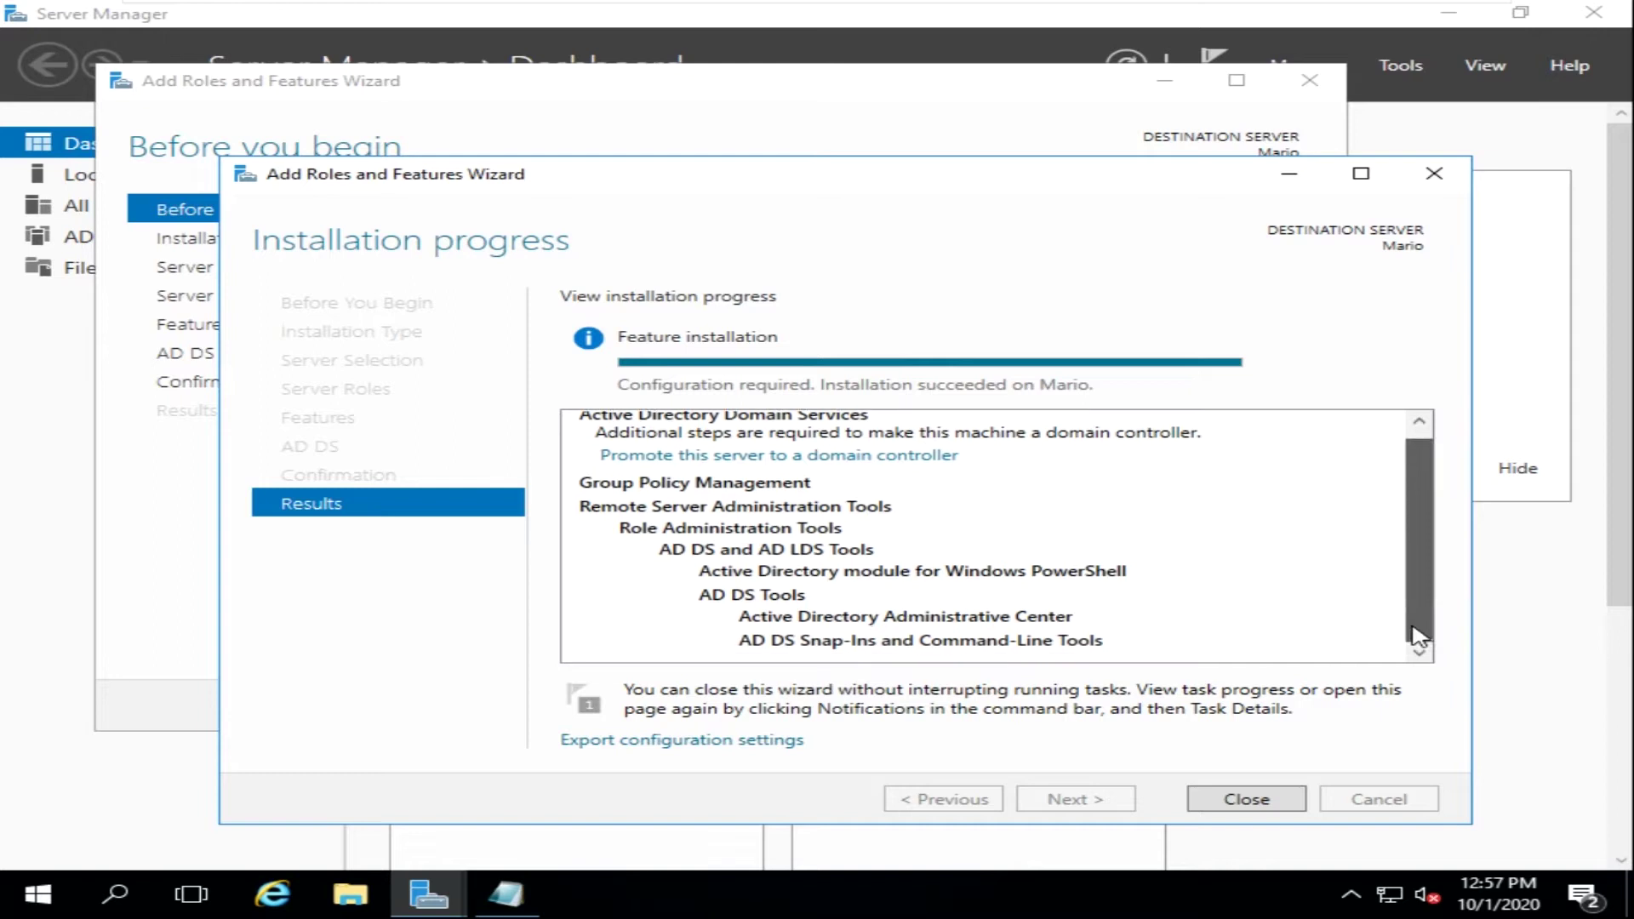
{"action": "left_click", "coordinate": [1230, 802]}
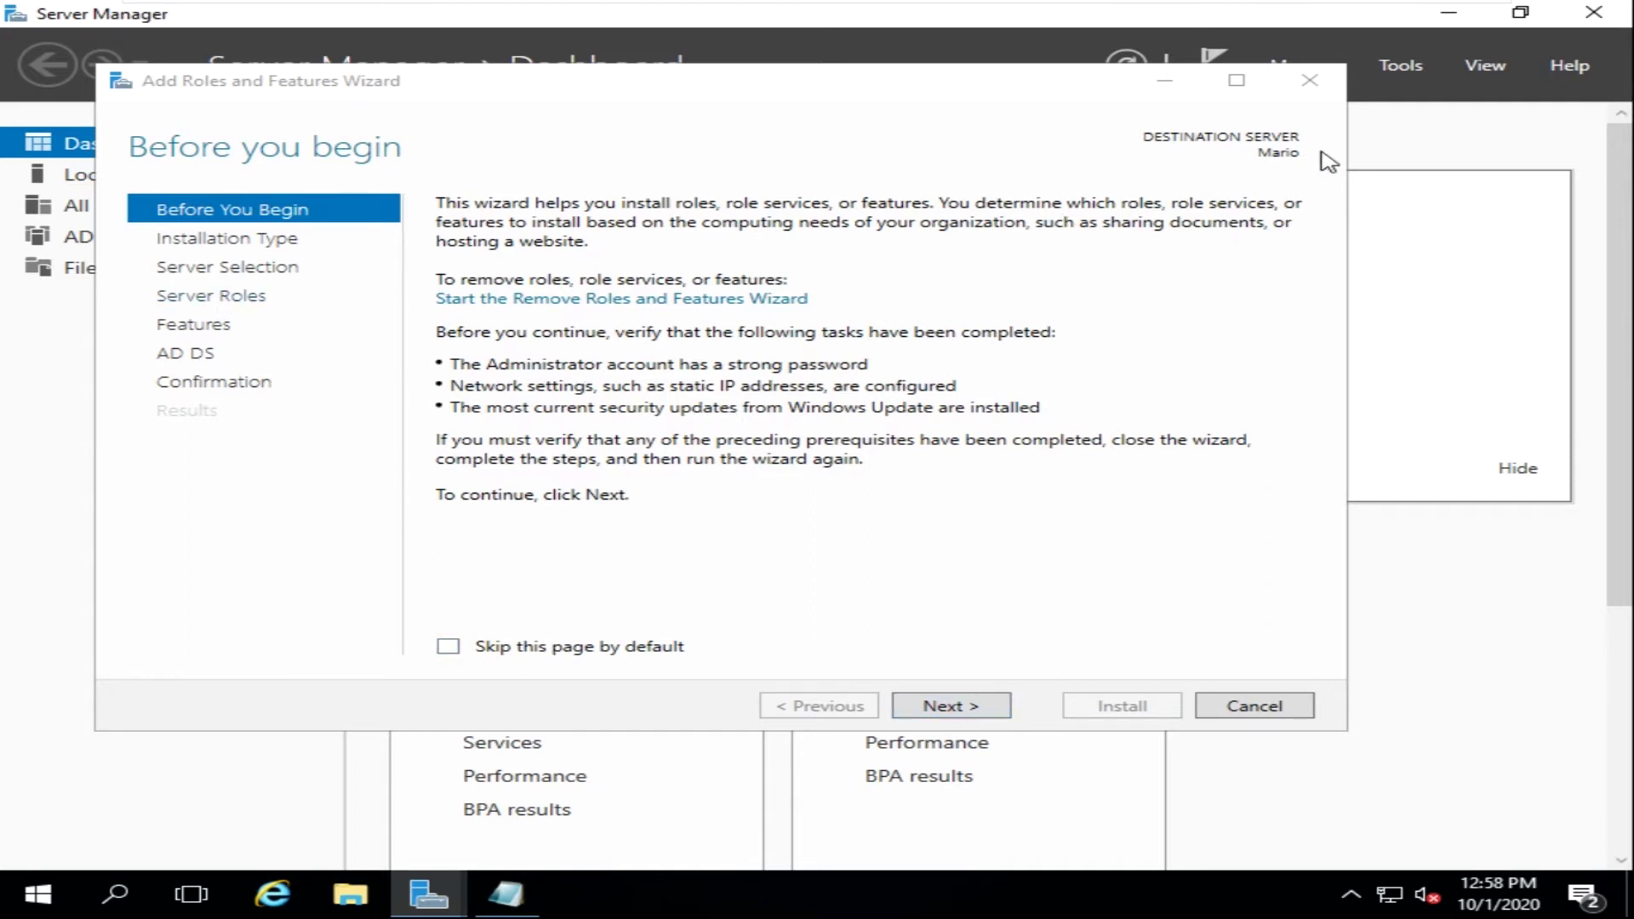
- Close the leftover wizard and choose Promote this server to a domain controller from notifications
{"action": "left_click", "coordinate": [1313, 91]}
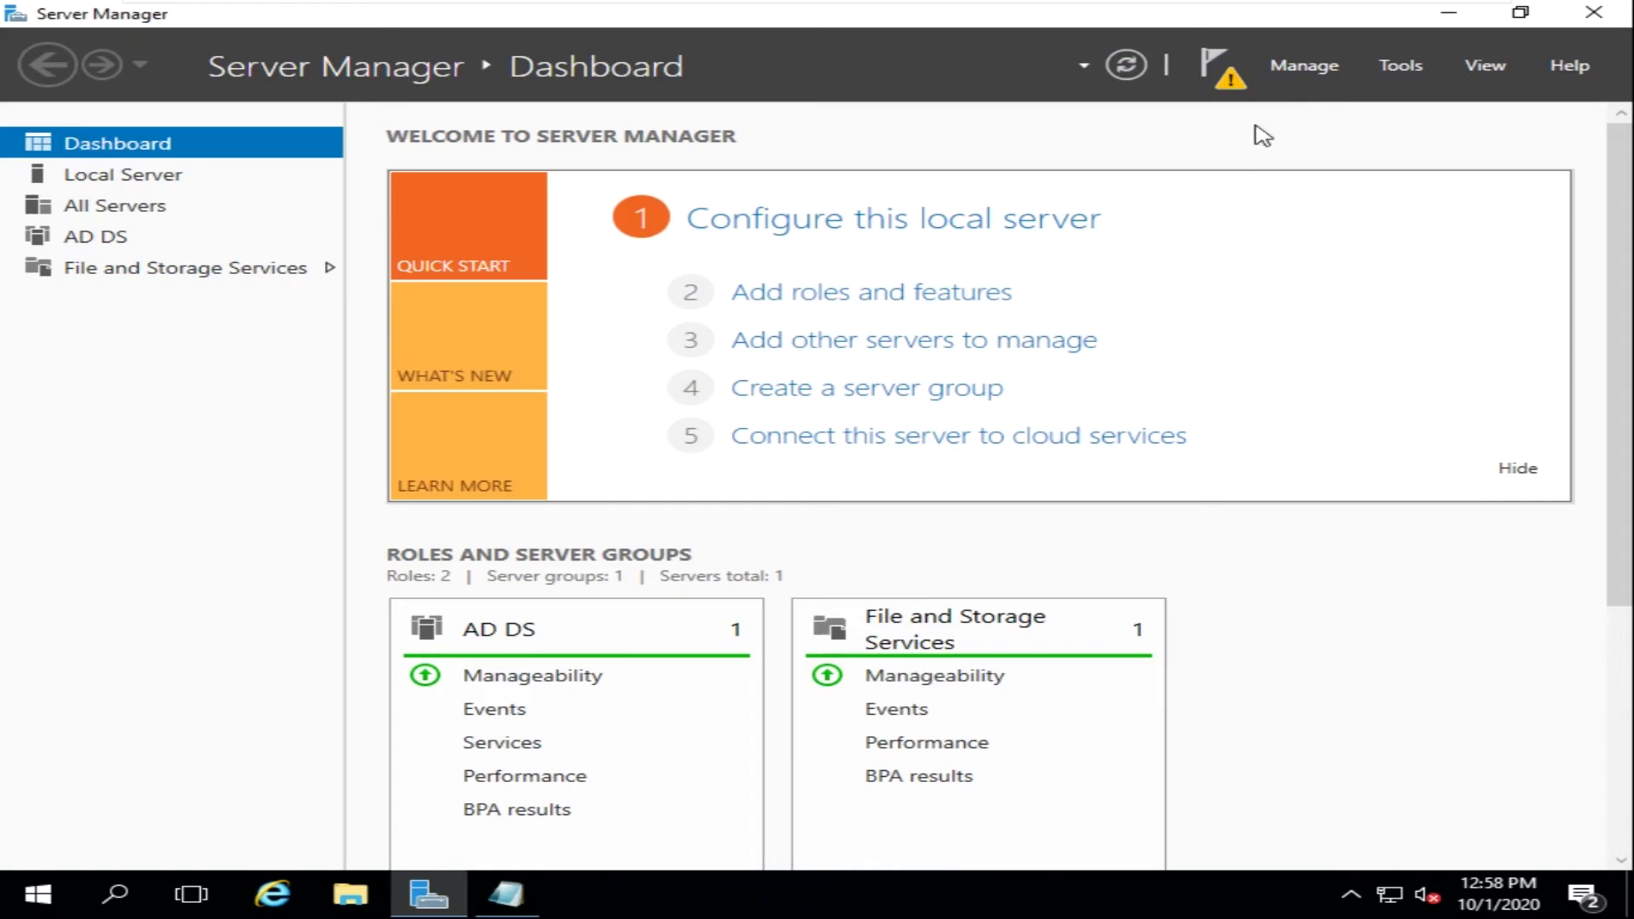
{"action": "left_click", "coordinate": [1233, 78]}
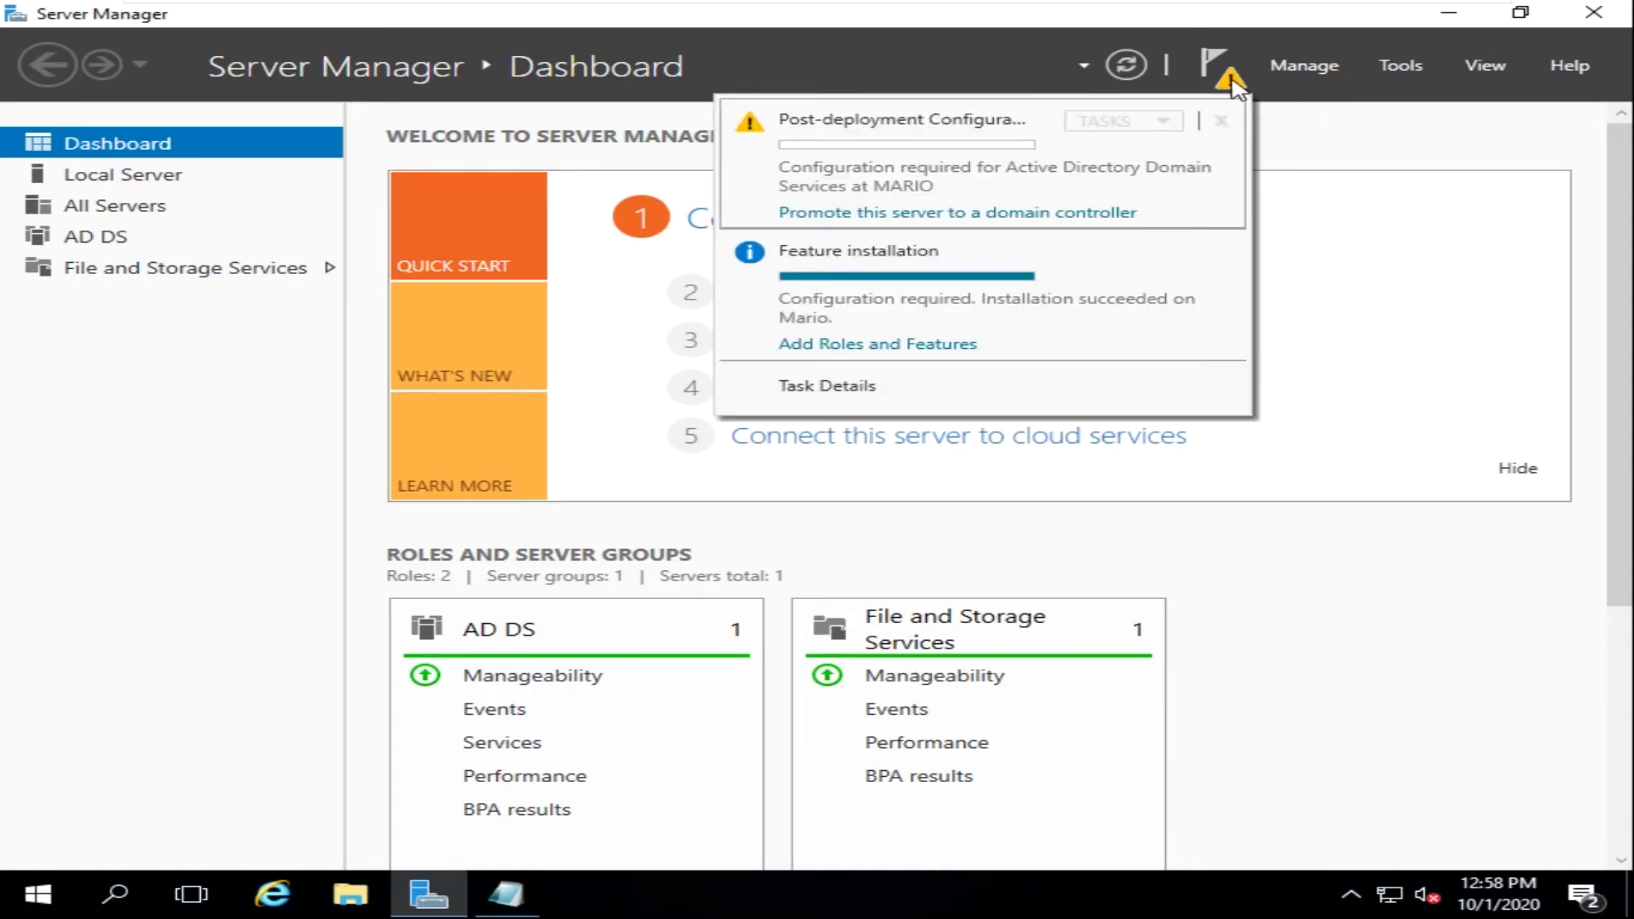
{"action": "left_click", "coordinate": [1040, 219]}
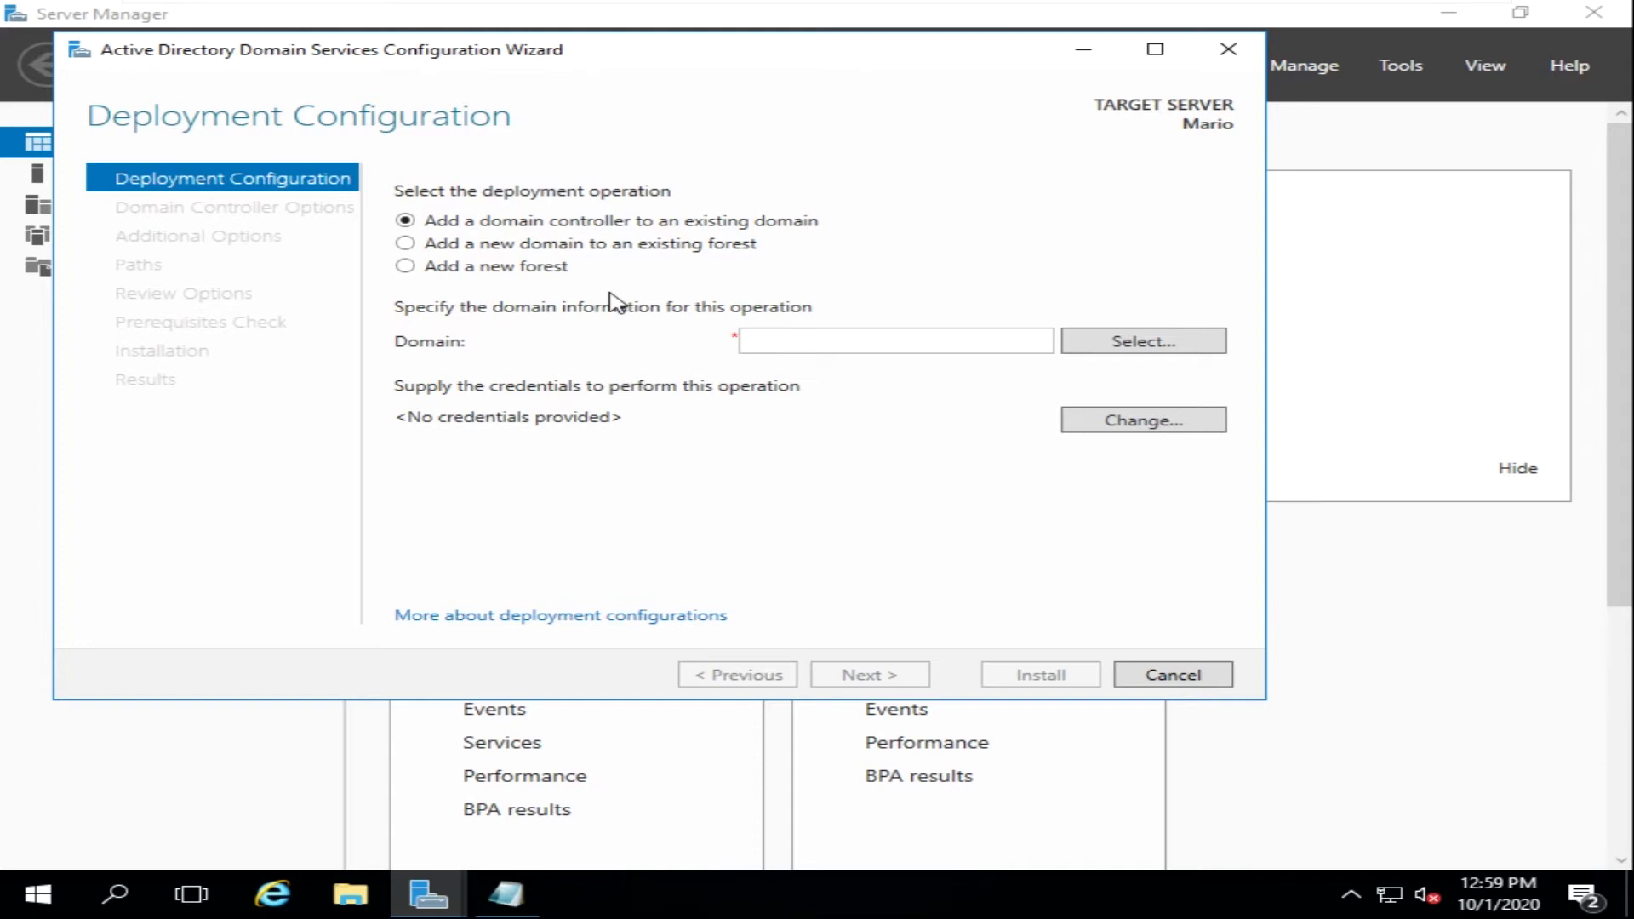
- Choose Add a new forest with root domain name mario.com and continue
{"action": "left_click", "coordinate": [405, 266]}
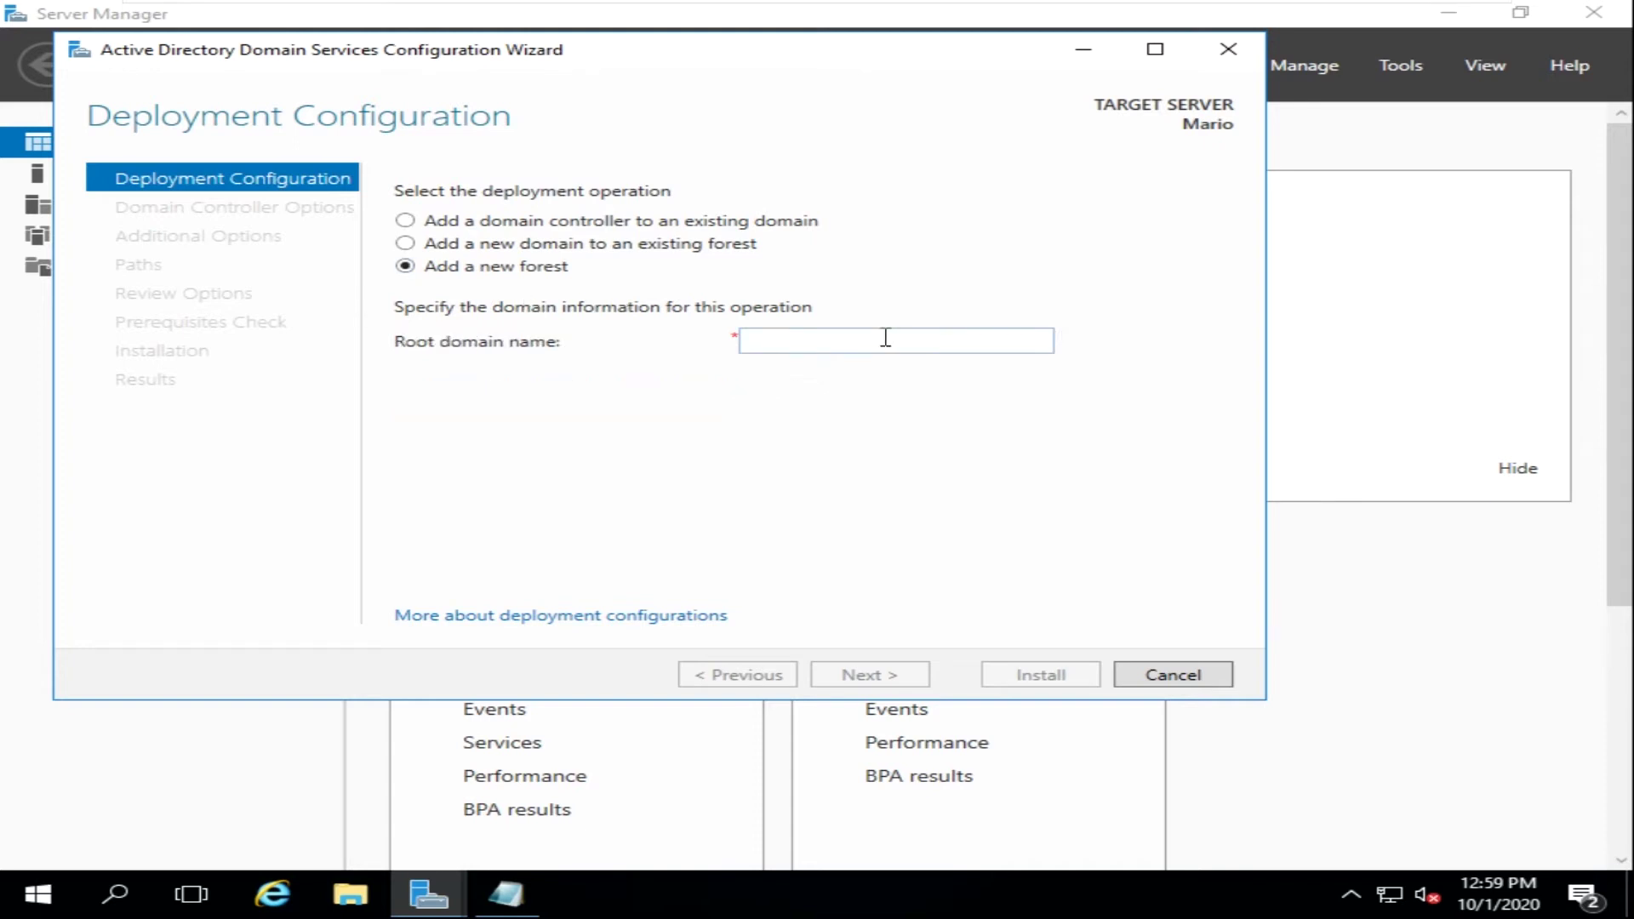
{"action": "left_click", "coordinate": [886, 338]}
{"action": "type", "text": "mario.com"}
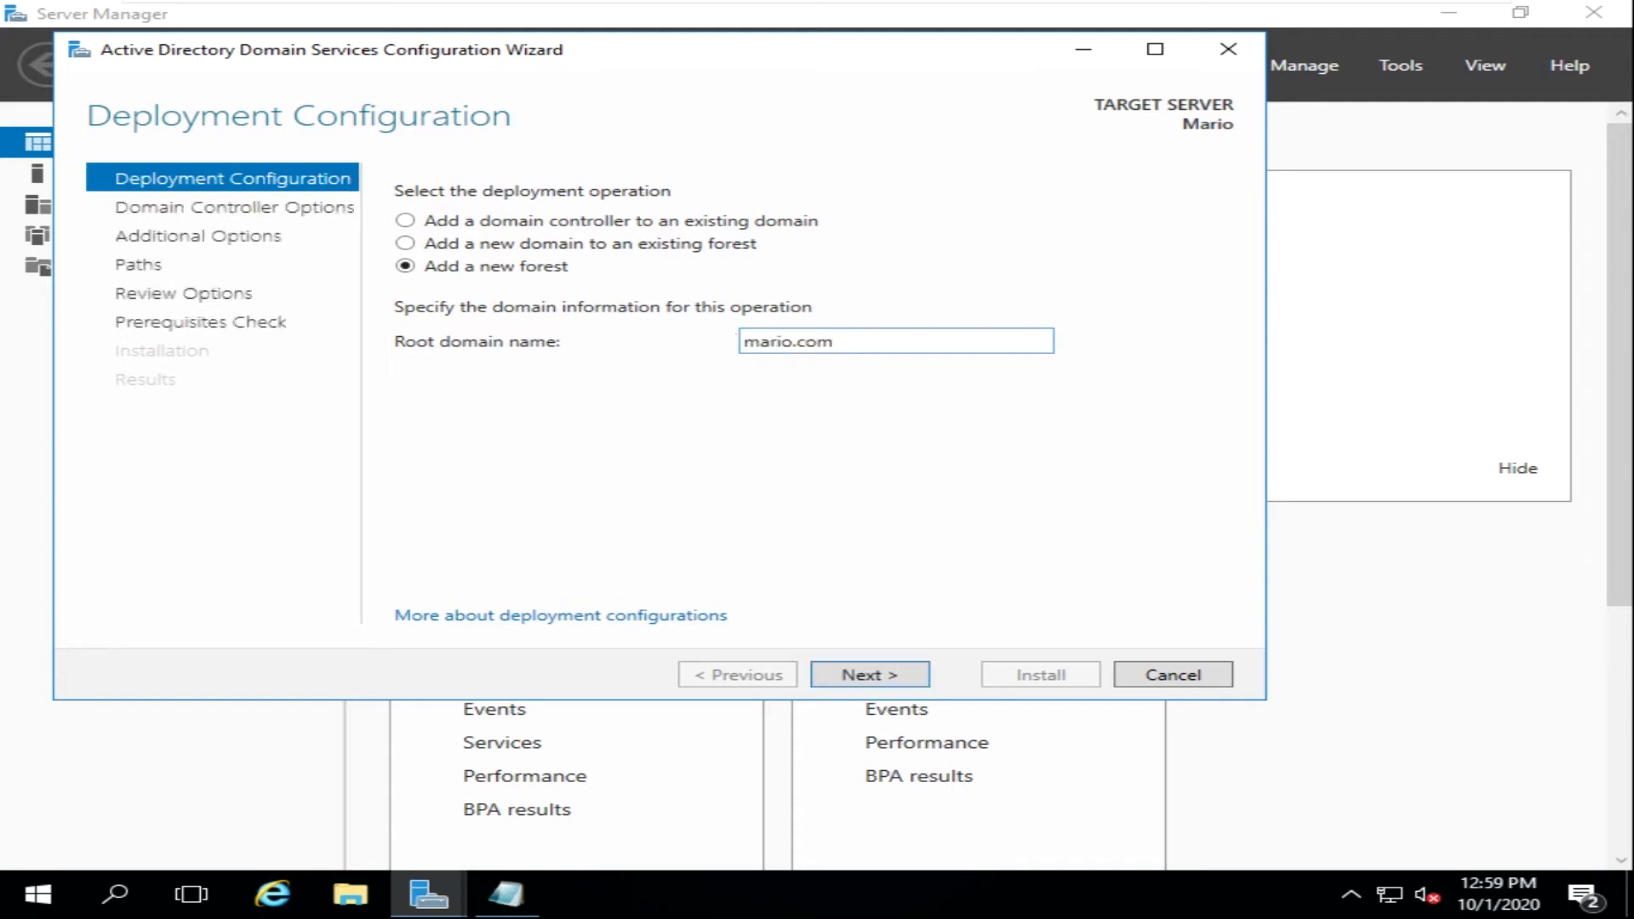
{"action": "left_click", "coordinate": [888, 681]}
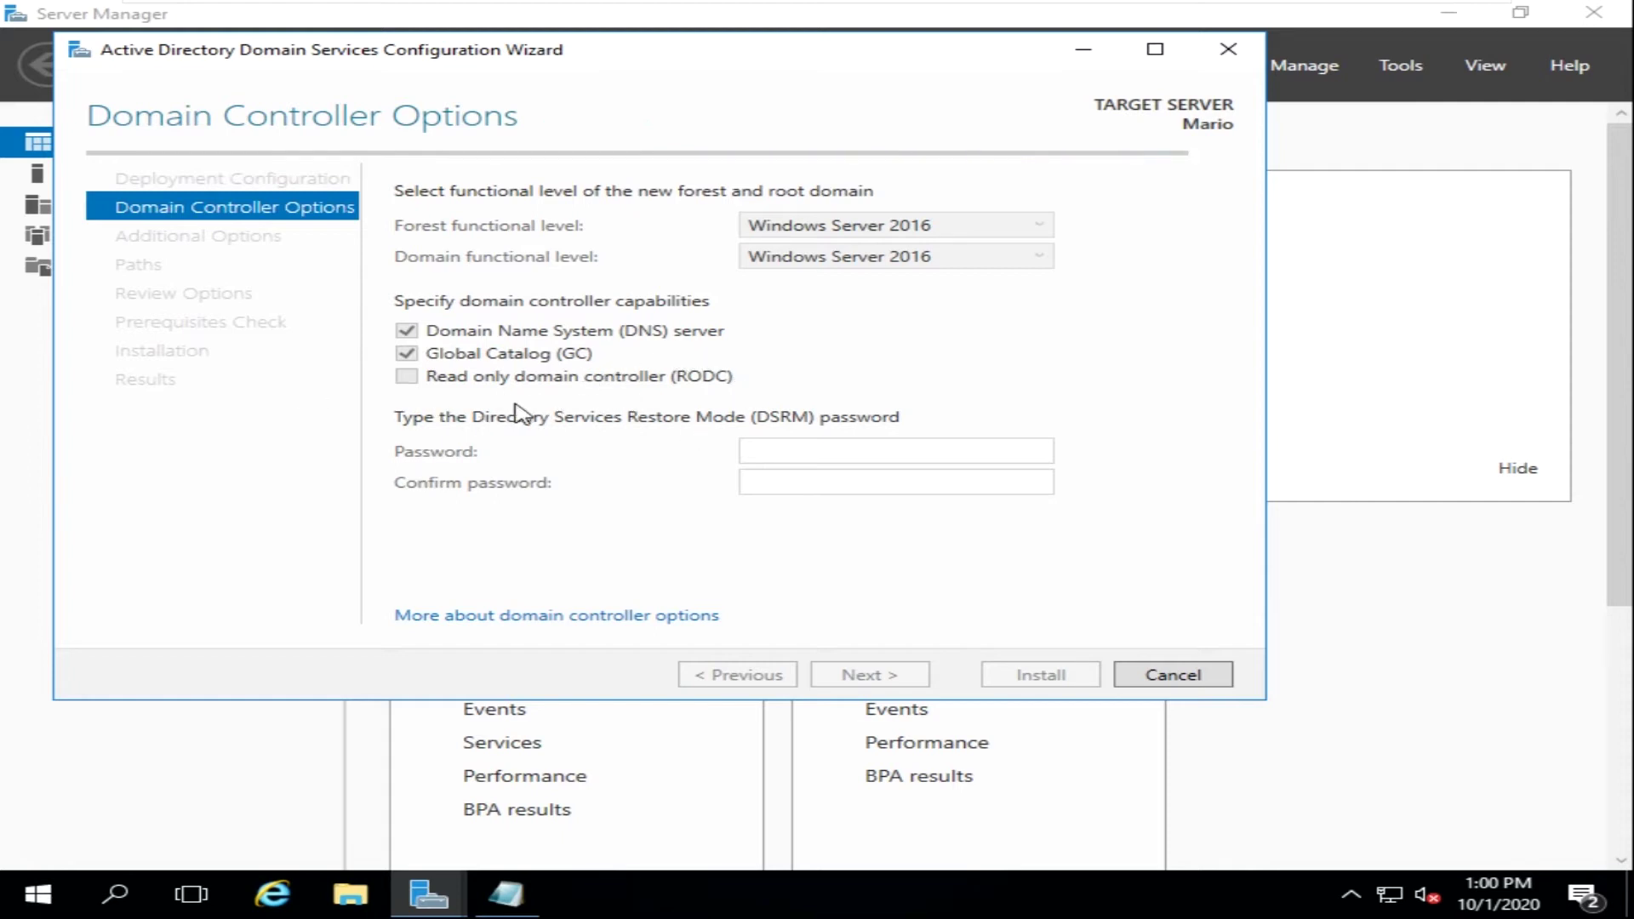
- Enter and confirm the Directory Services Restore Mode password, then continue
{"action": "left_click", "coordinate": [862, 452]}
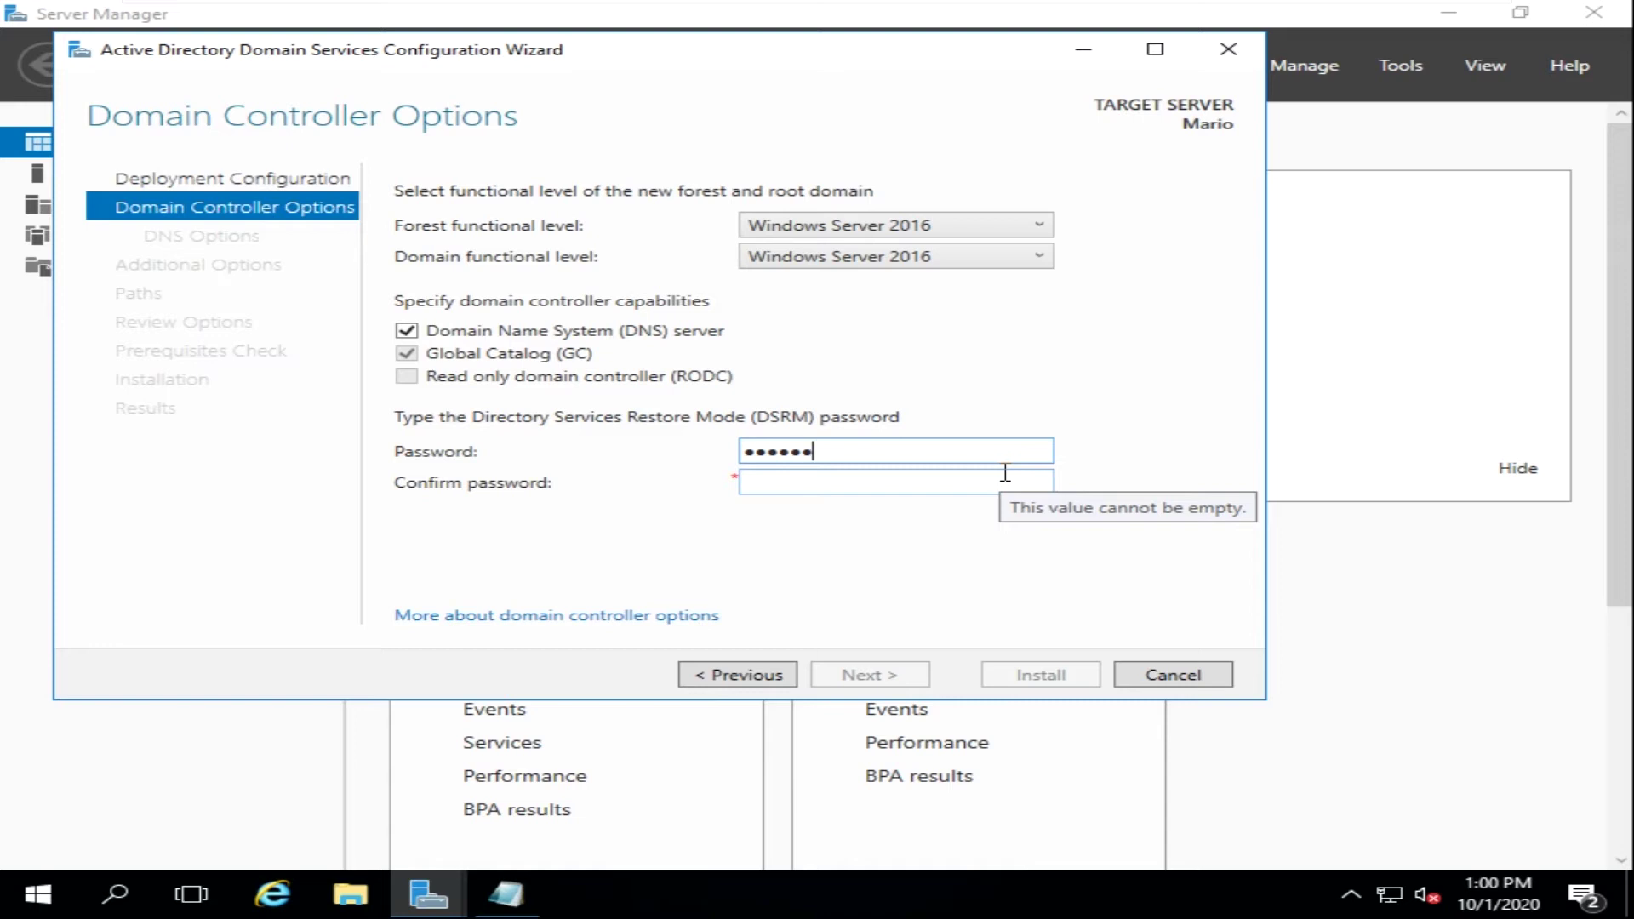
{"action": "key", "text": "Tab"}
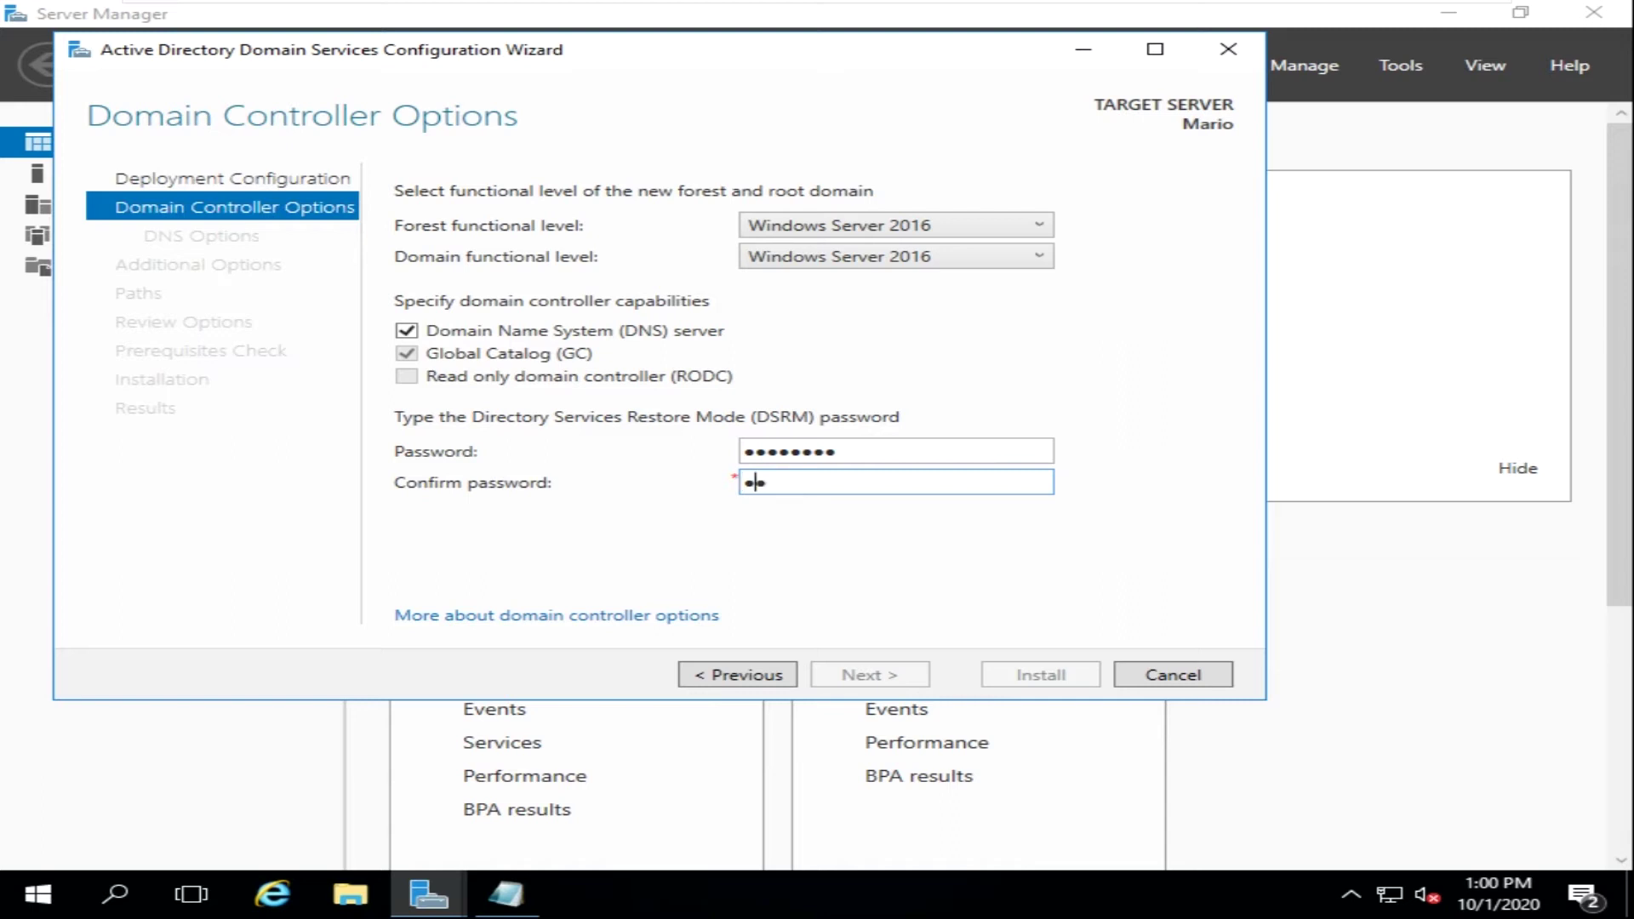
{"action": "type", "text": "•••"}
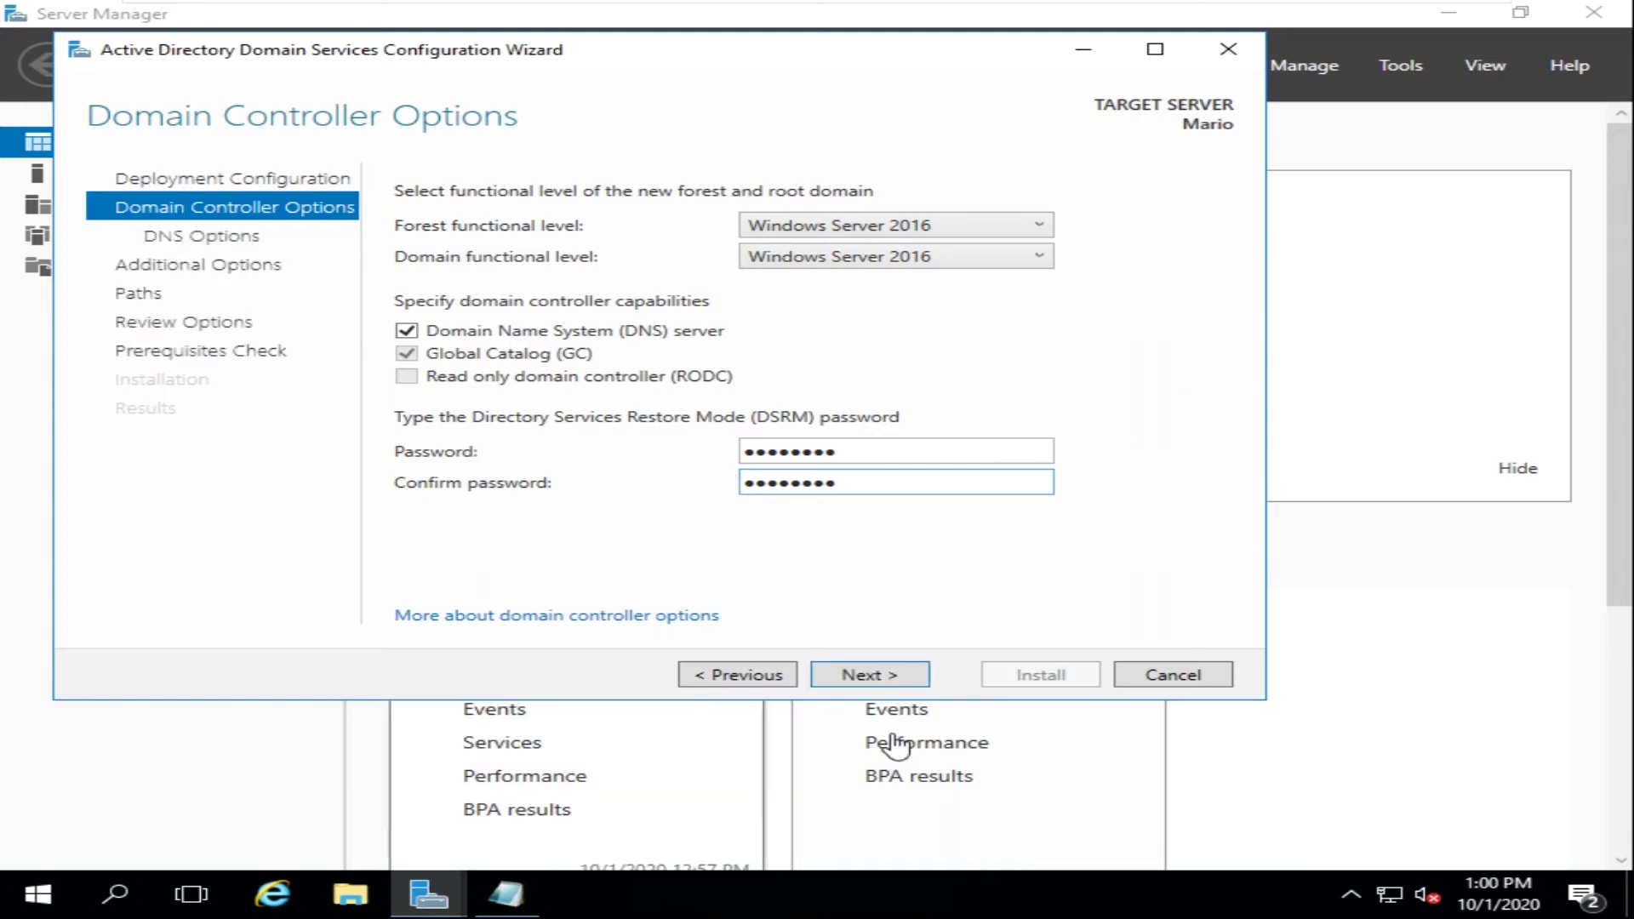
{"action": "left_click", "coordinate": [878, 676]}
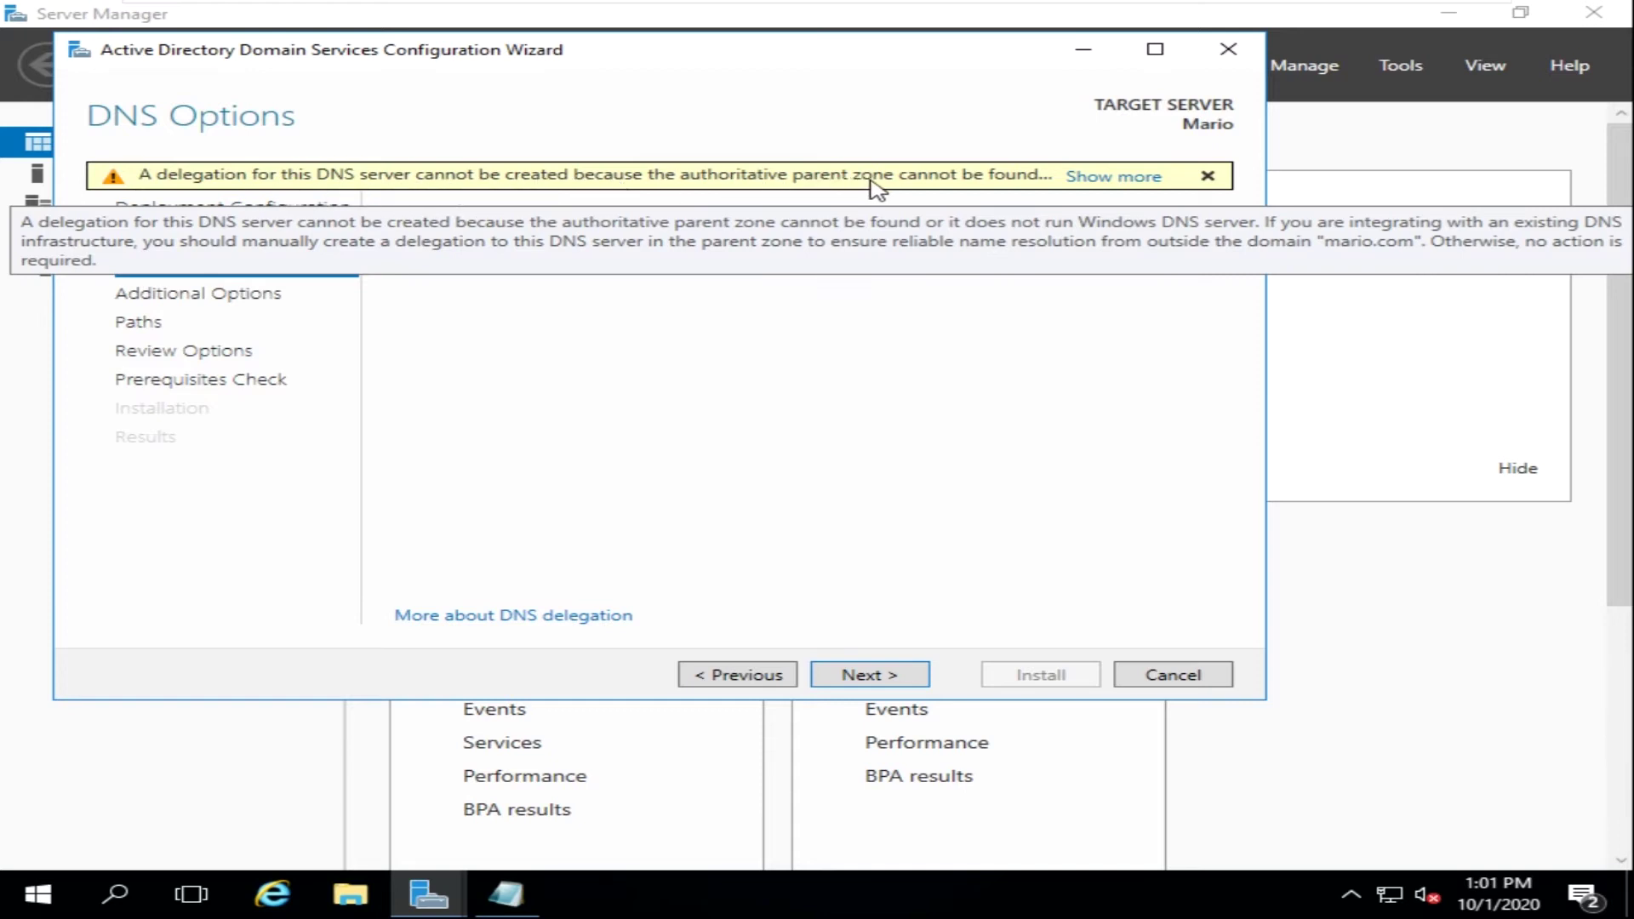
- Read and dismiss the DNS delegation warning, then continue past DNS Options
{"action": "left_click", "coordinate": [1083, 179]}
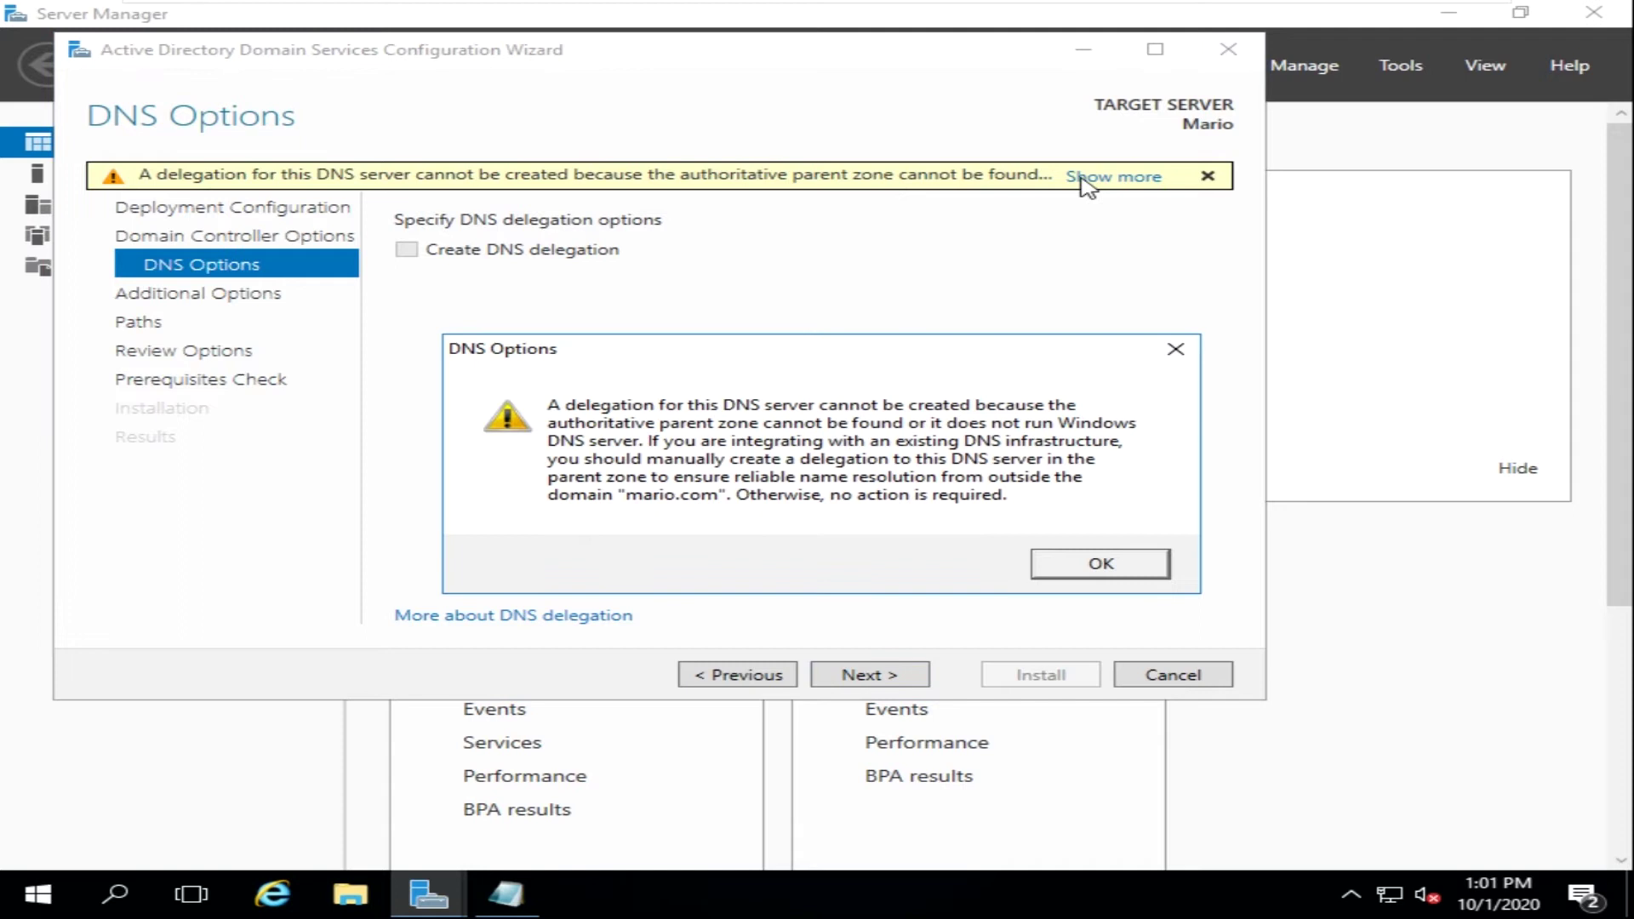
{"action": "left_click", "coordinate": [1067, 564]}
{"action": "left_click", "coordinate": [255, 293]}
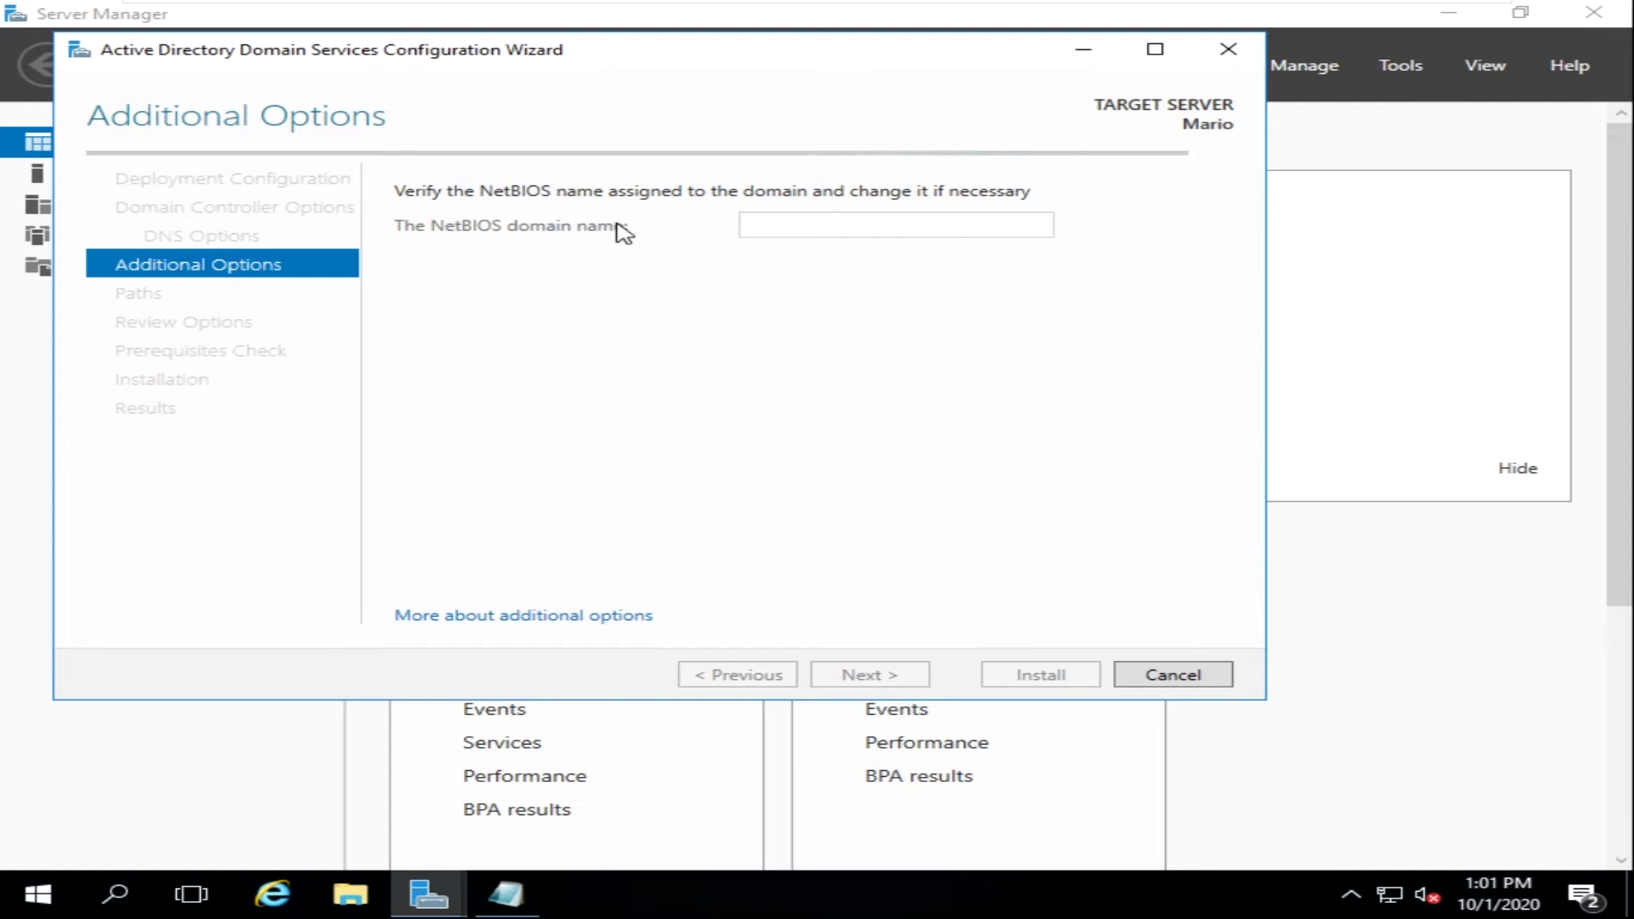
- Try NetBIOS name MARIO, then reselect the field to rename it after the already-used error
{"action": "double_click", "coordinate": [845, 255]}
{"action": "left_click", "coordinate": [845, 255]}
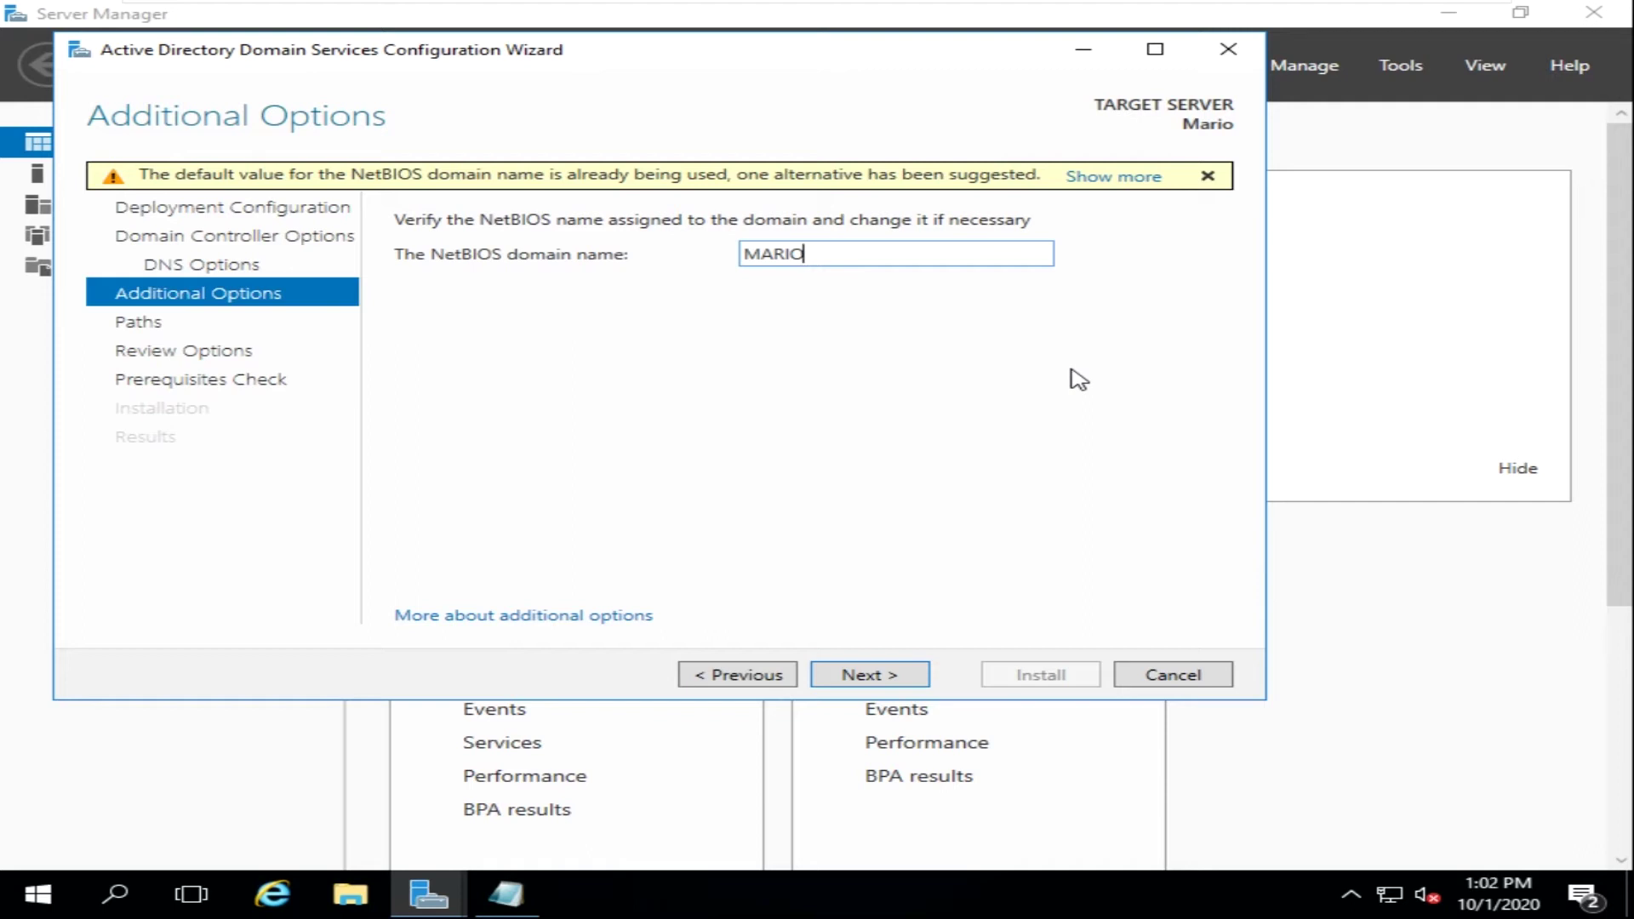
{"action": "left_click", "coordinate": [899, 675]}
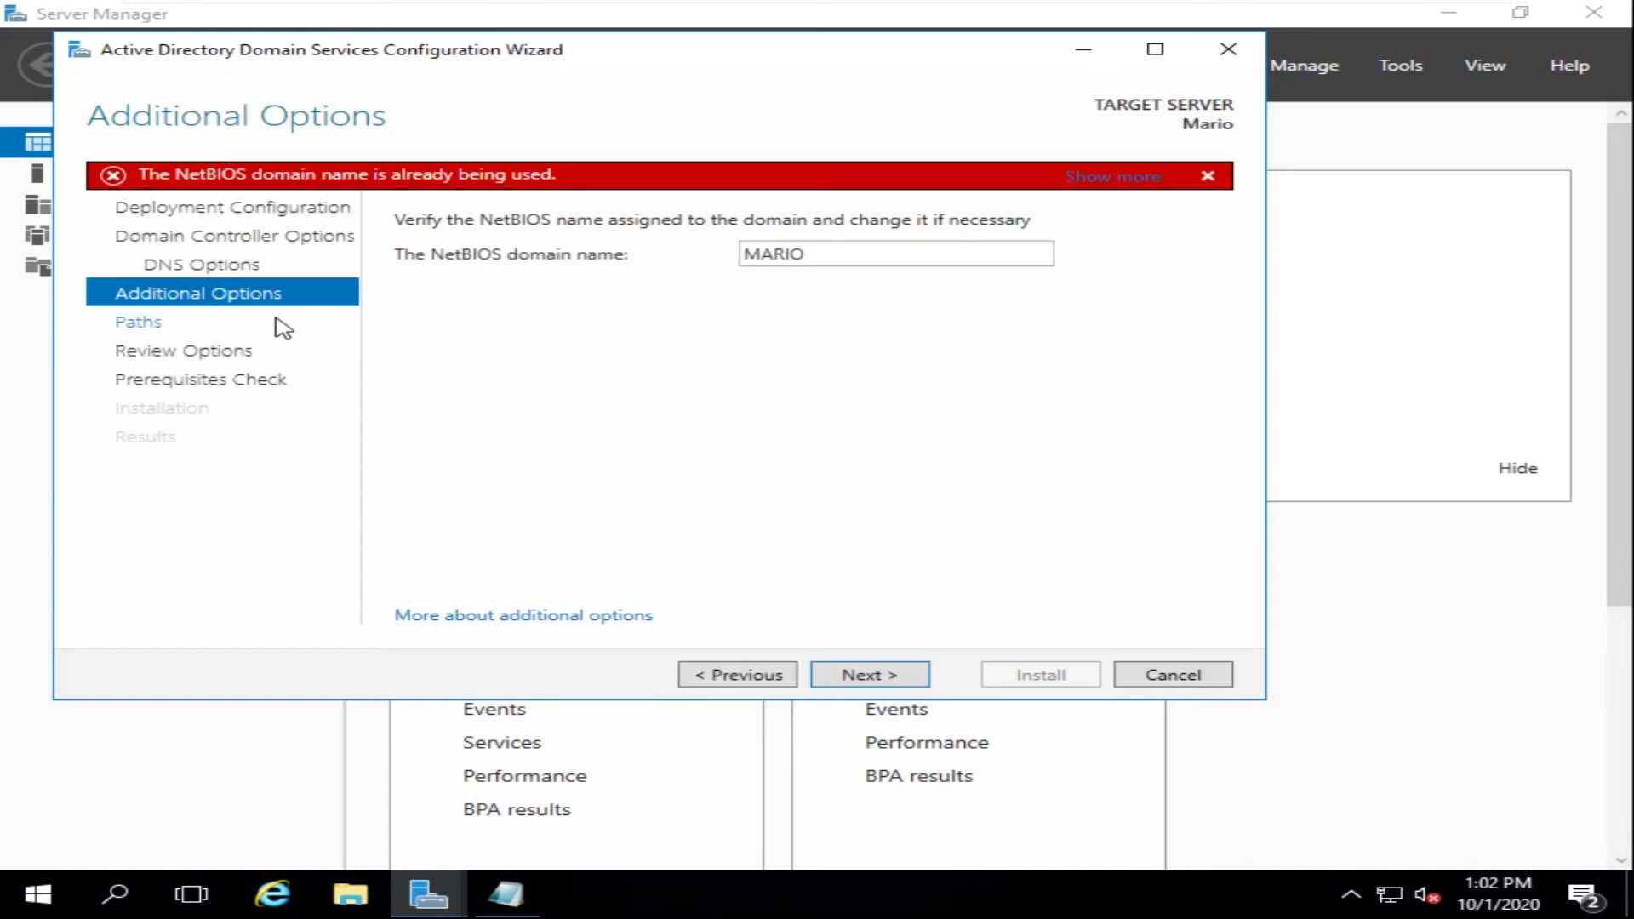
{"action": "left_click", "coordinate": [846, 251]}
{"action": "left_click", "coordinate": [846, 250]}
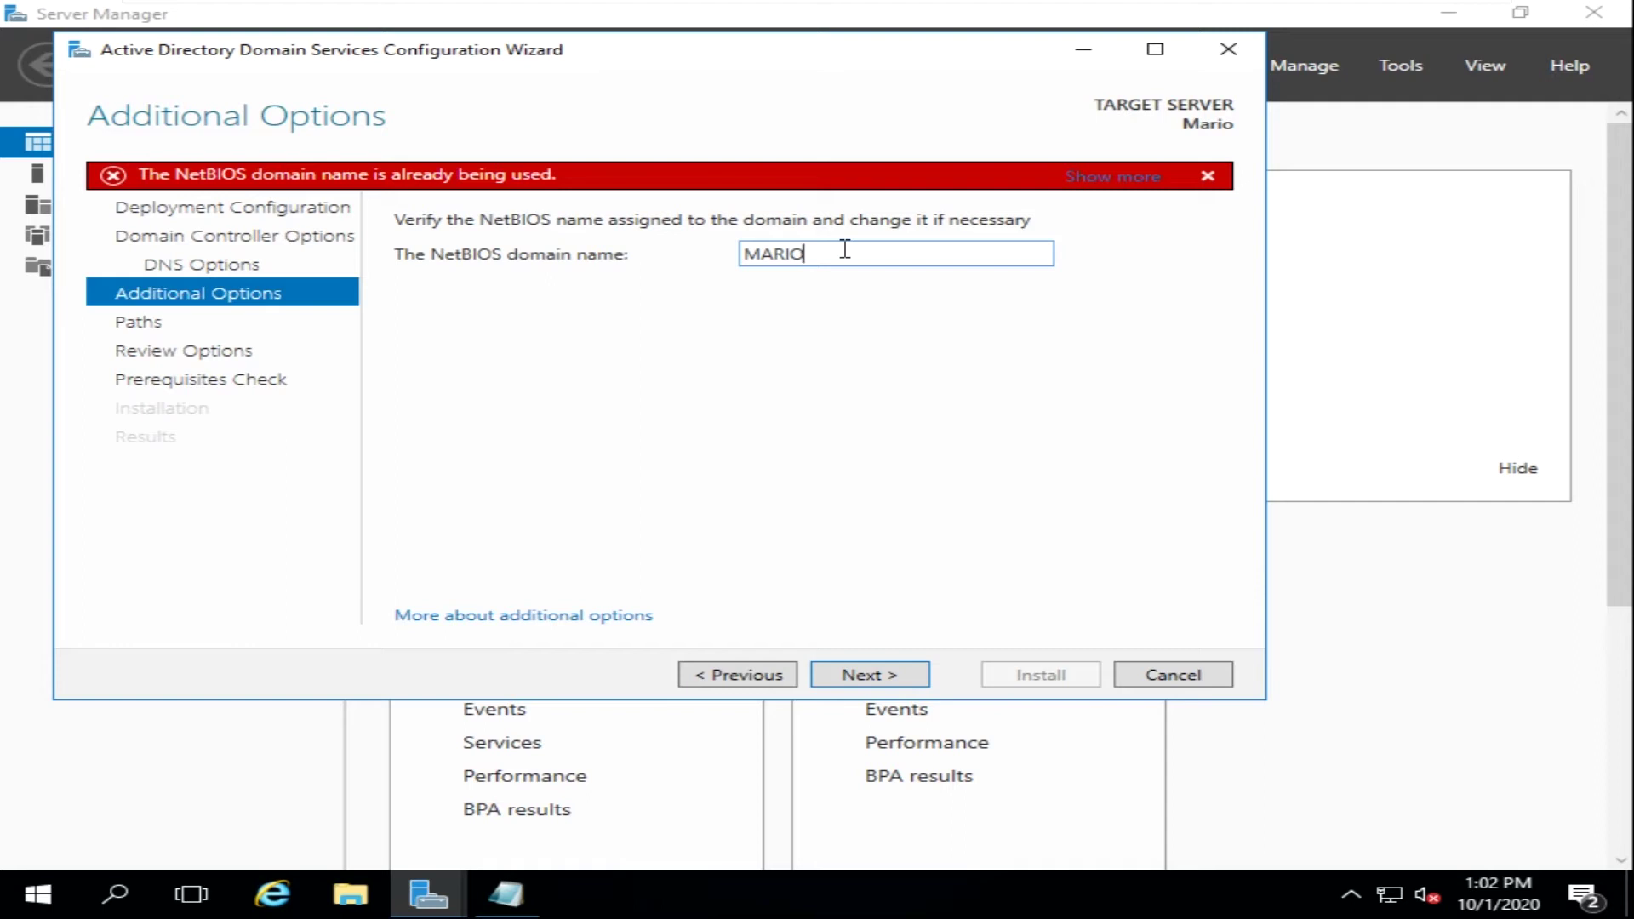
- Accept NetBIOS name MARIO0 and the default database, log and SYSVOL folder paths
{"action": "left_click", "coordinate": [891, 681]}
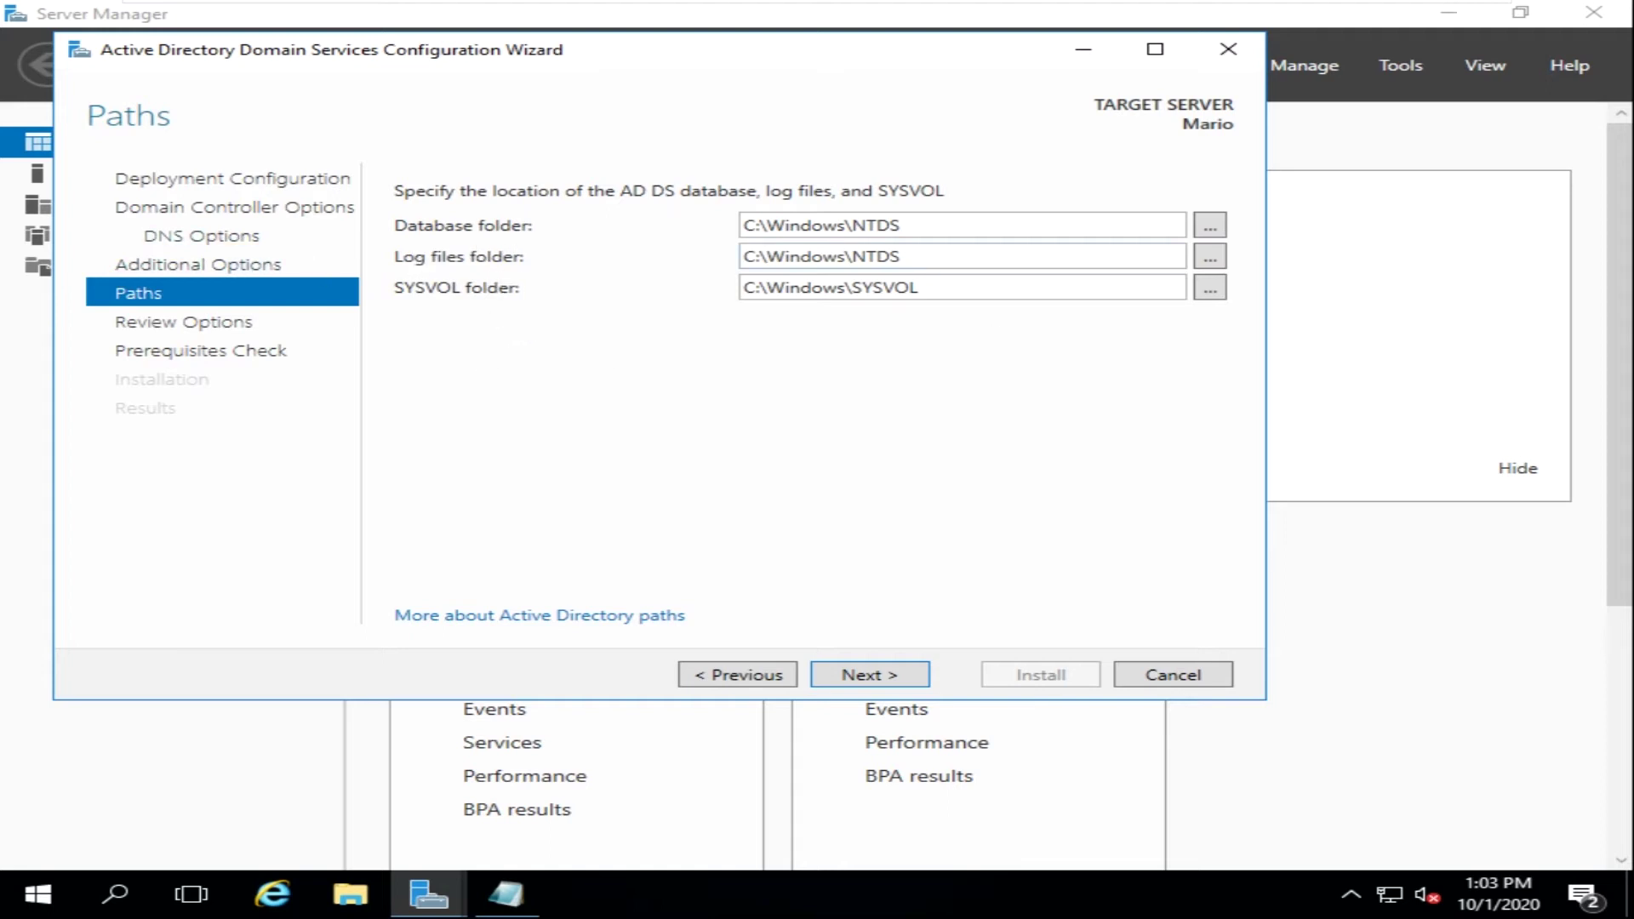
{"action": "left_click", "coordinate": [865, 682]}
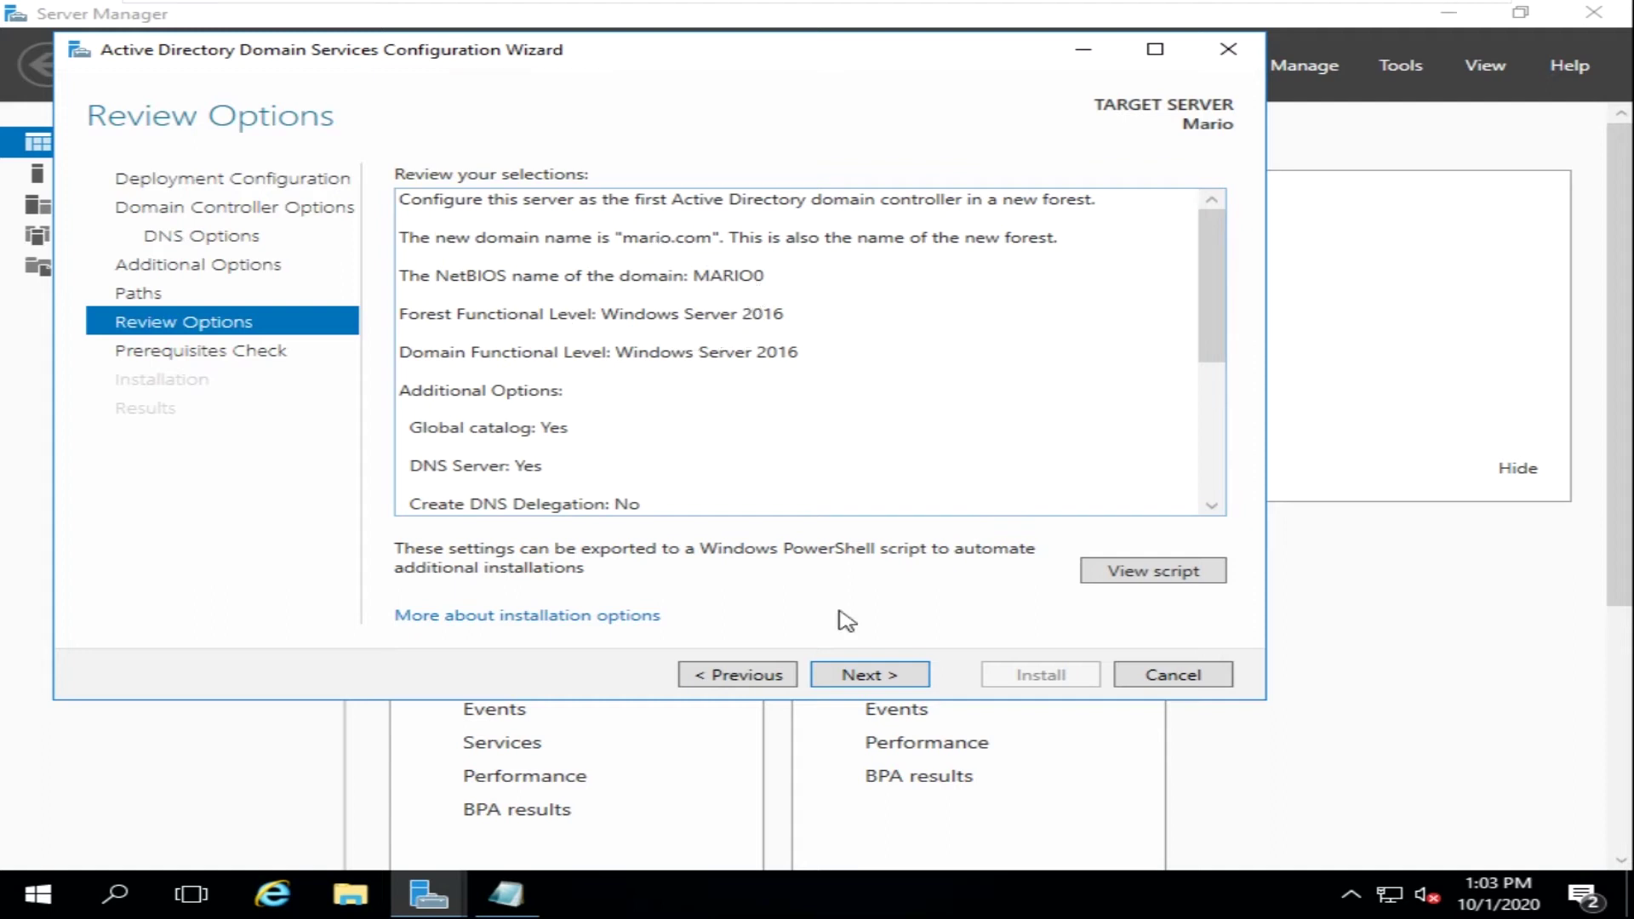
- Start the AD DS prerequisites check, read the failed results, and rerun the check
{"action": "left_click", "coordinate": [851, 675]}
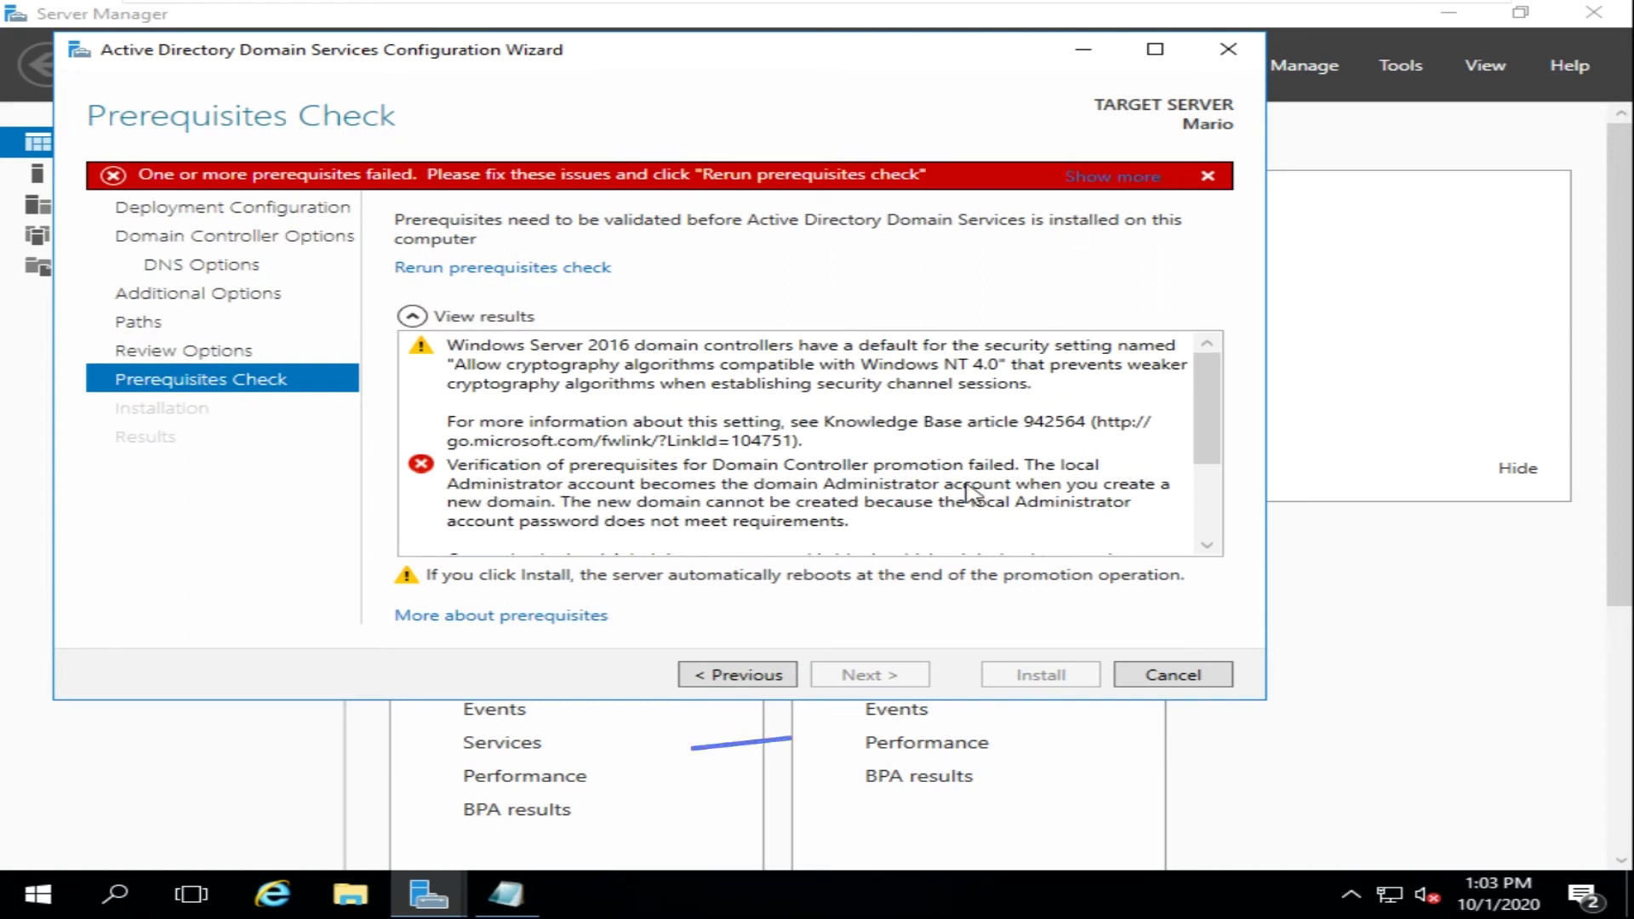
{"action": "scroll", "coordinate": [975, 494], "scroll_direction": "down", "scroll_amount": 2}
{"action": "scroll", "coordinate": [974, 494], "scroll_direction": "down", "scroll_amount": 1}
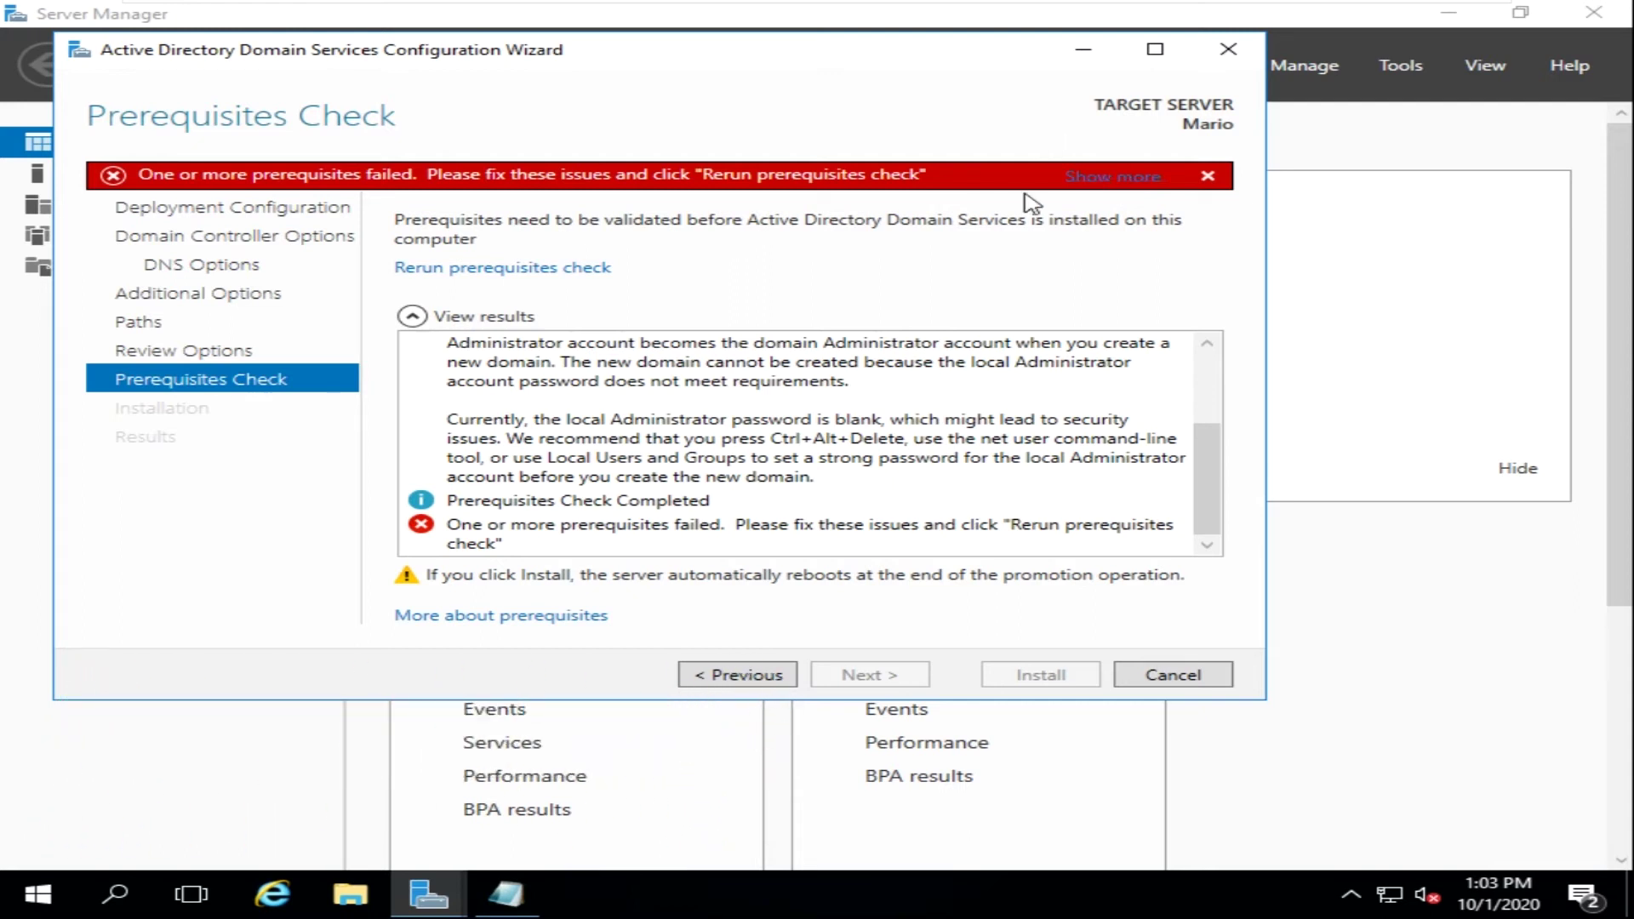
{"action": "left_click", "coordinate": [545, 269]}
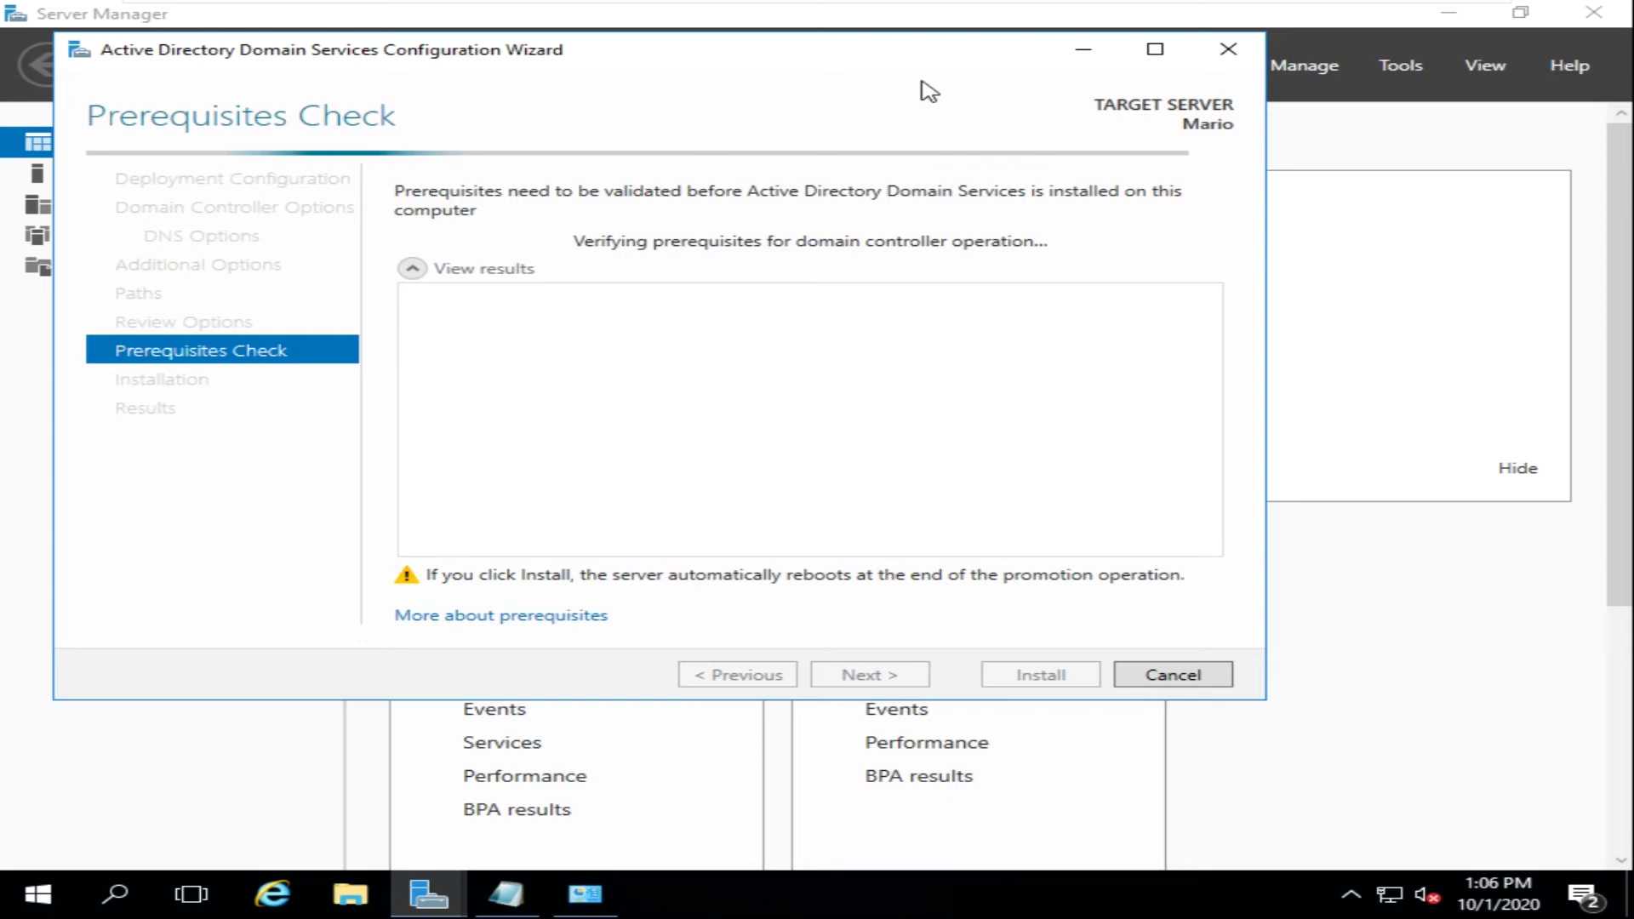
- Go back in User Accounts to list all accounts, confirming Mario and Administrator are password protected
{"action": "left_click", "coordinate": [585, 894]}
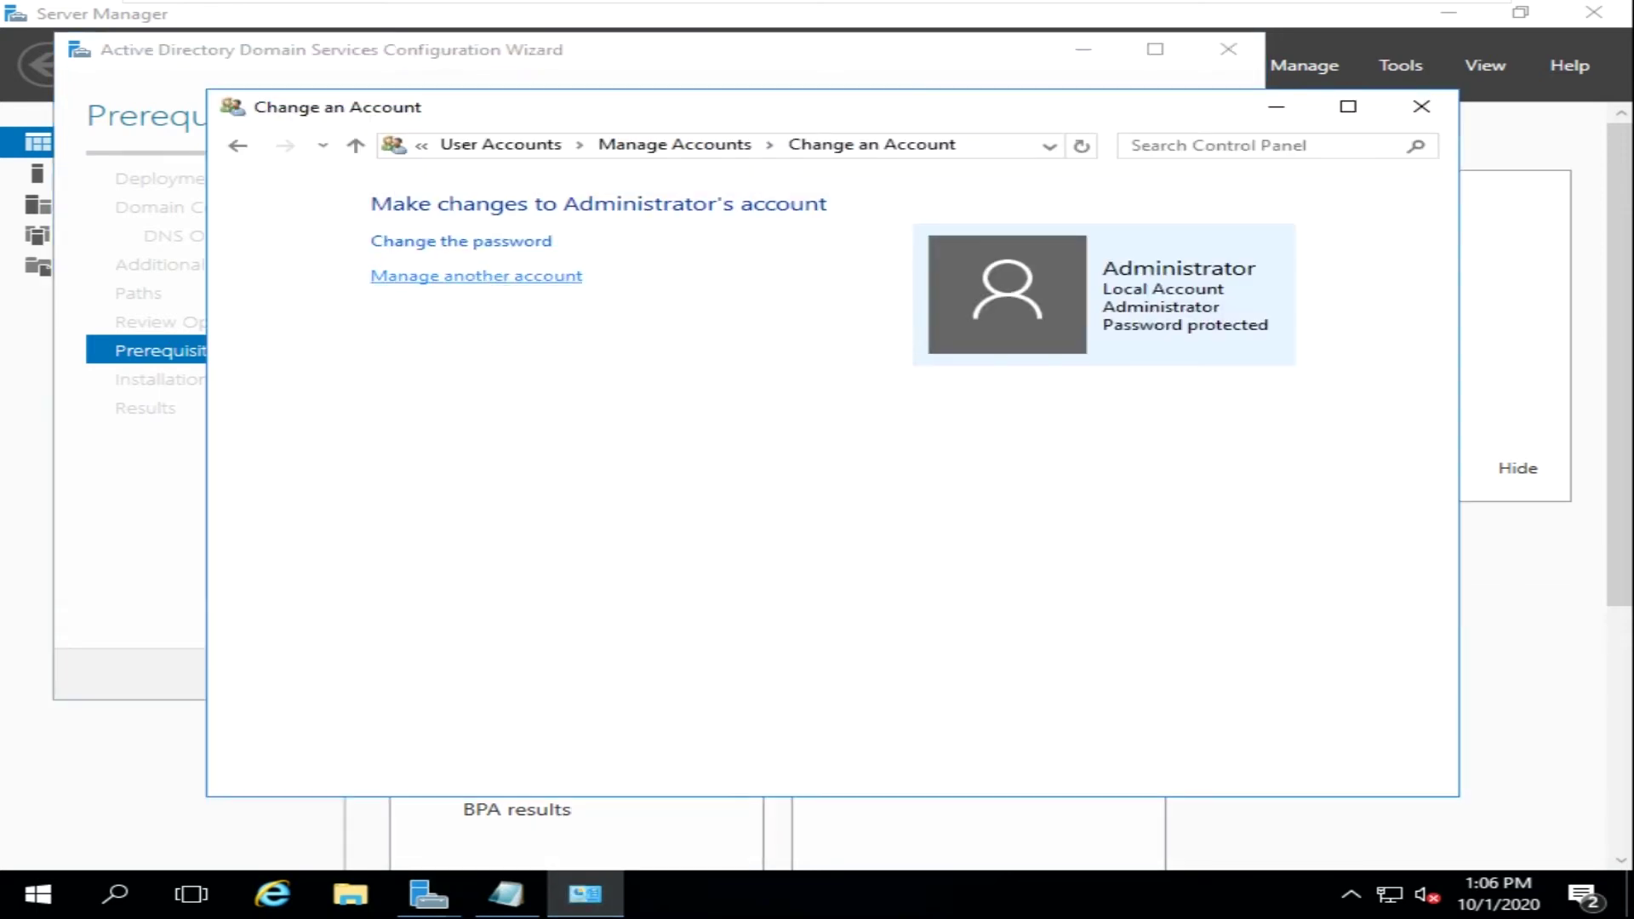
{"action": "left_click", "coordinate": [237, 145]}
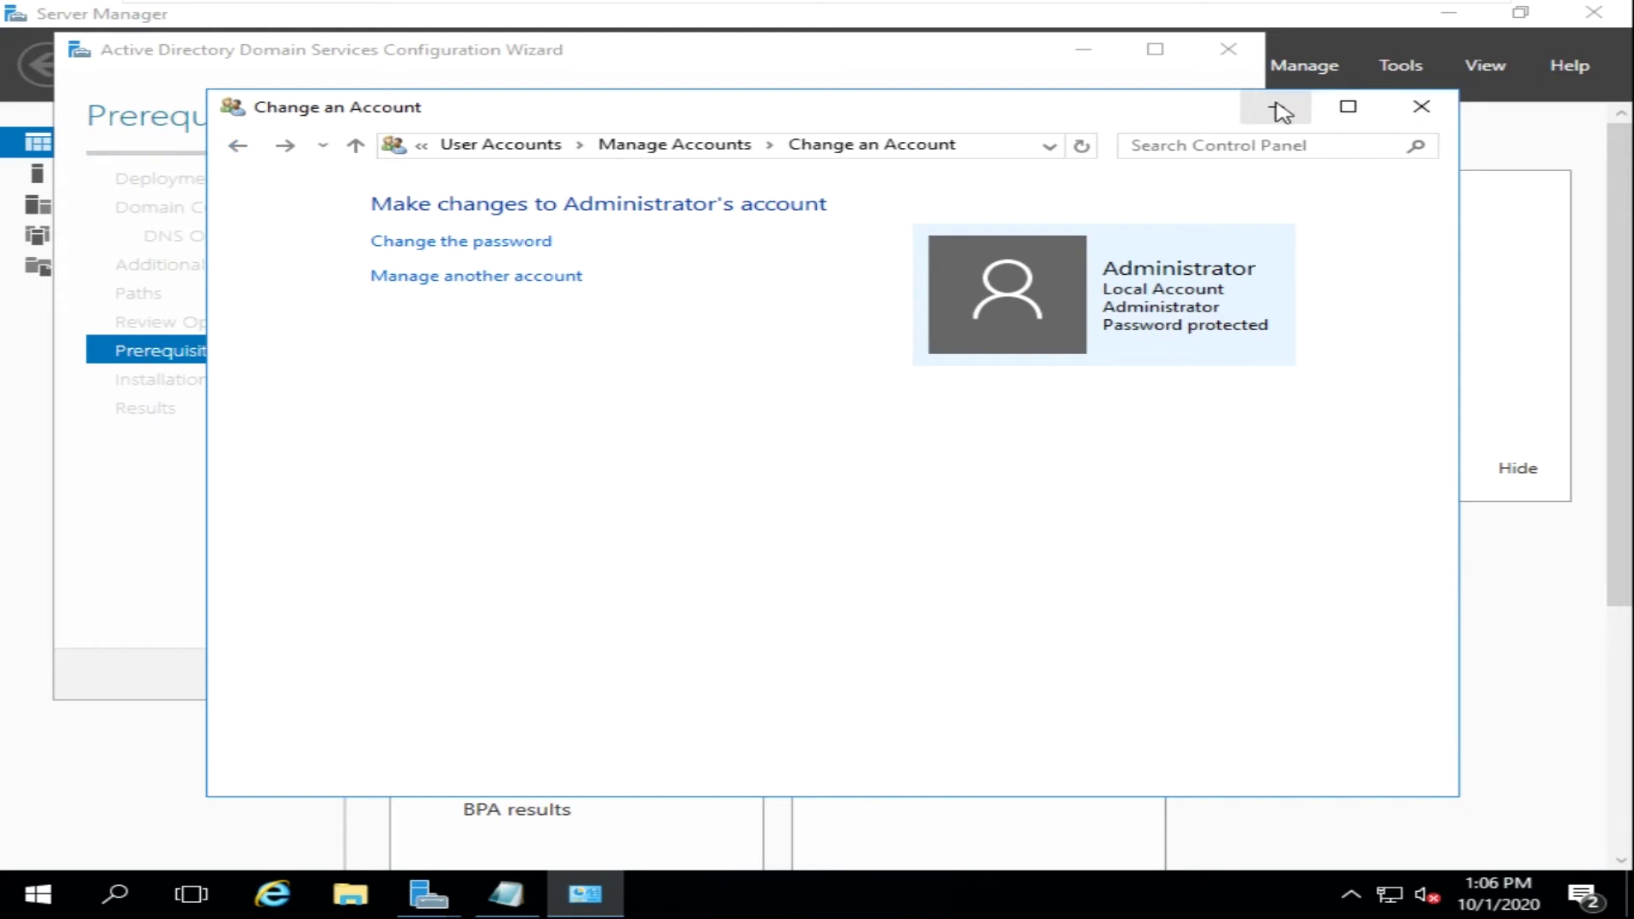
{"action": "left_click", "coordinate": [244, 147]}
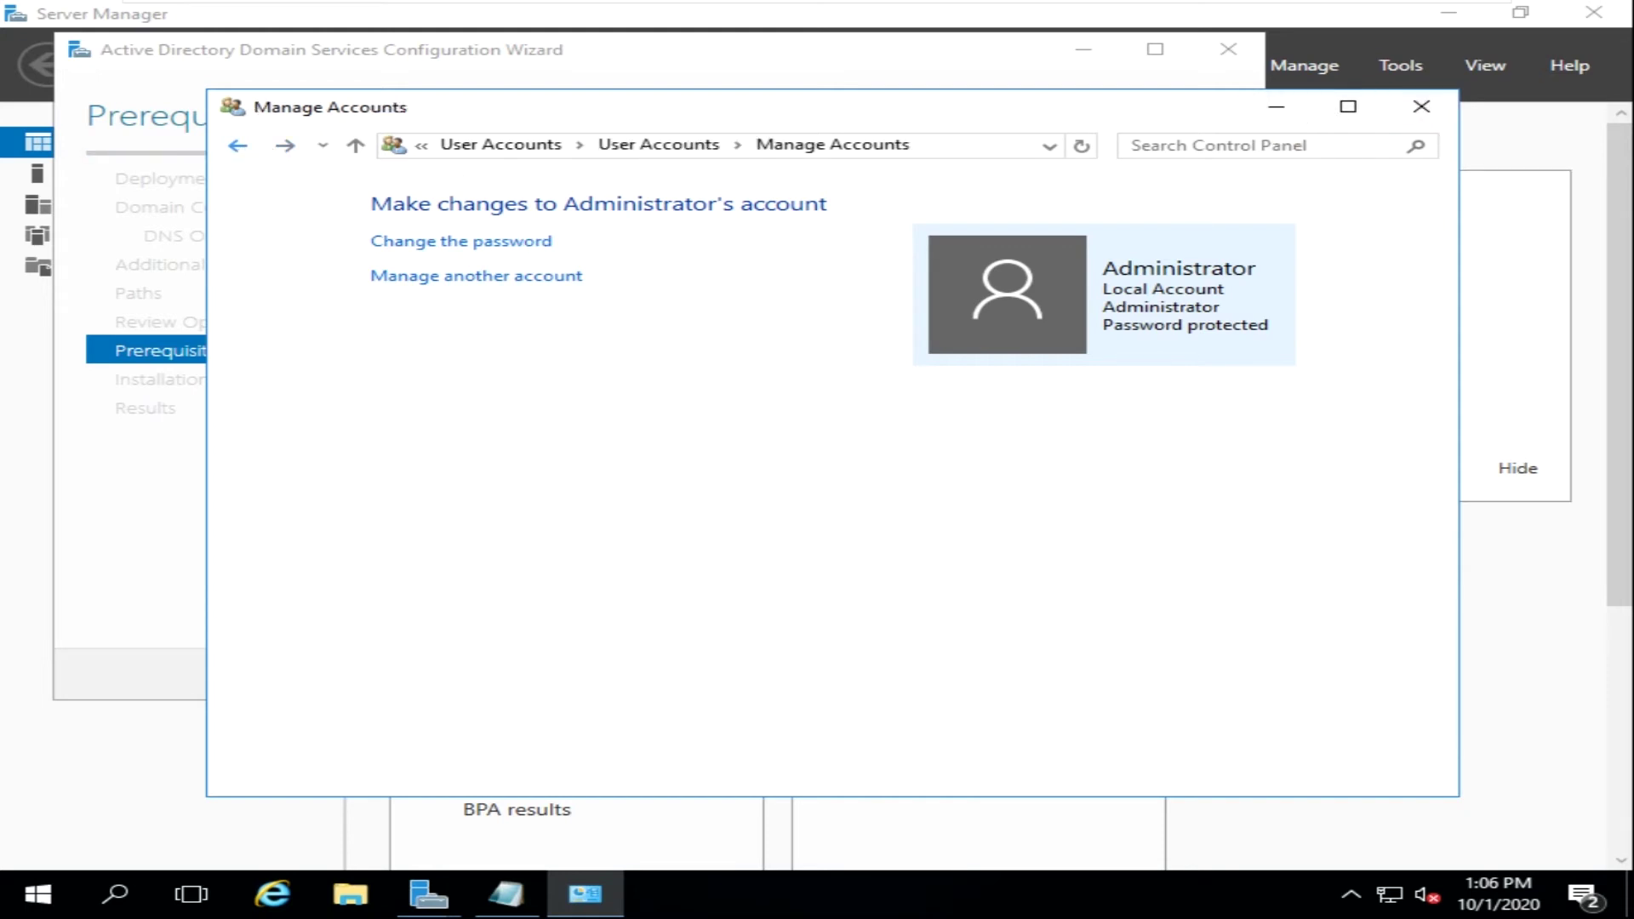
{"action": "left_click", "coordinate": [1293, 113]}
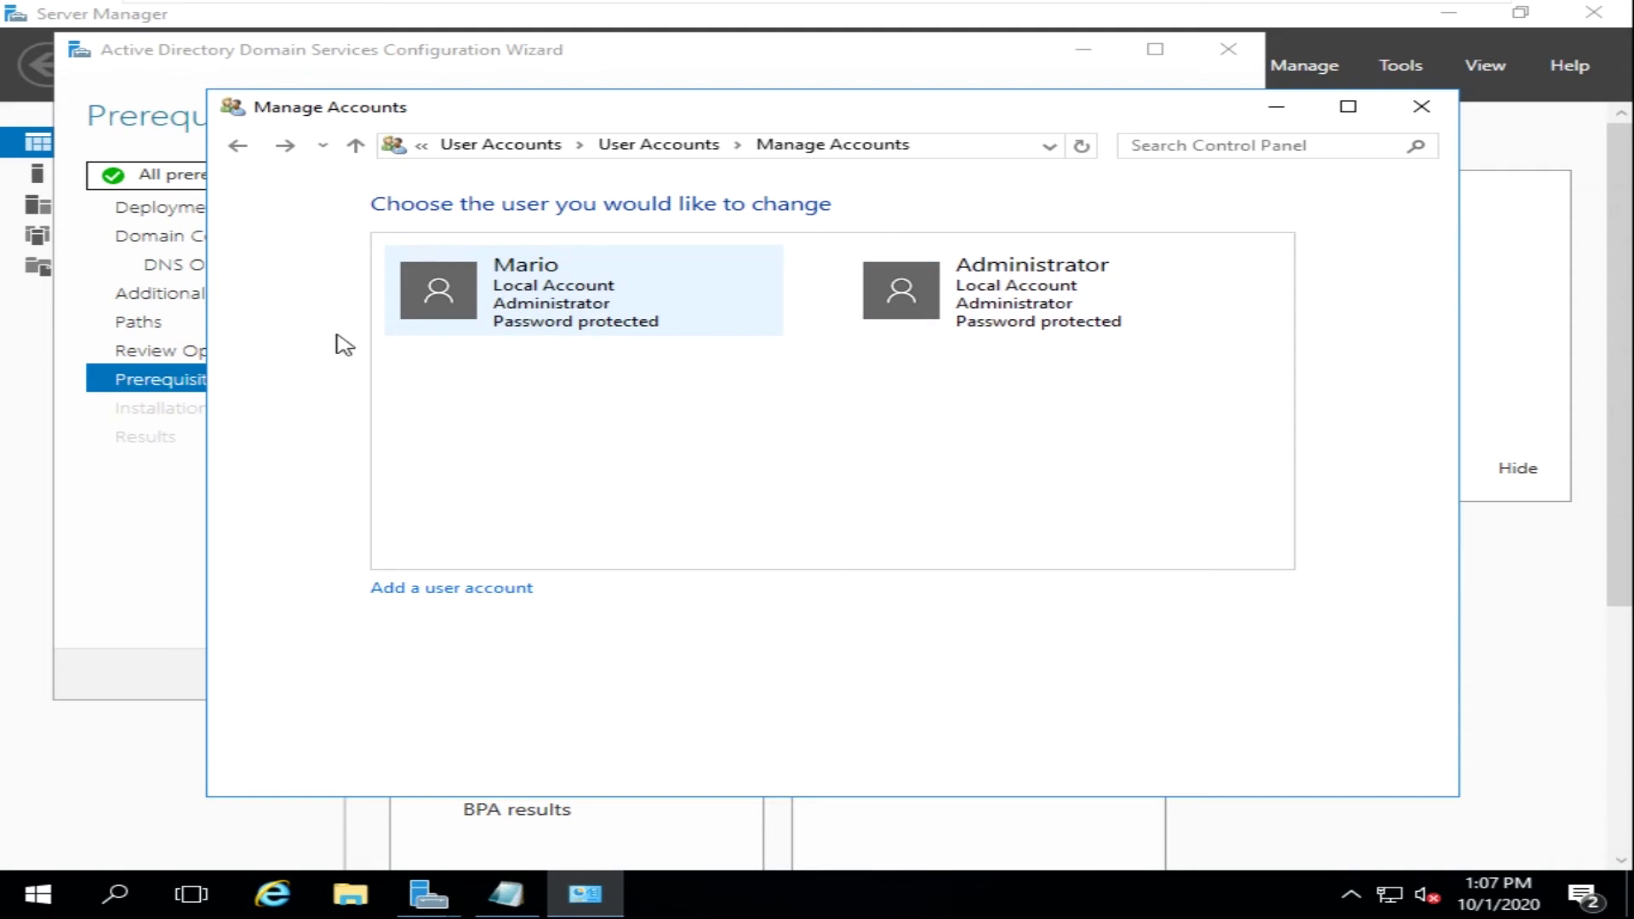
- Minimize Manage Accounts, review the passed prerequisites, and install AD DS for mario.com
{"action": "left_click", "coordinate": [1275, 106]}
{"action": "scroll", "coordinate": [664, 422], "scroll_direction": "up", "scroll_amount": 3}
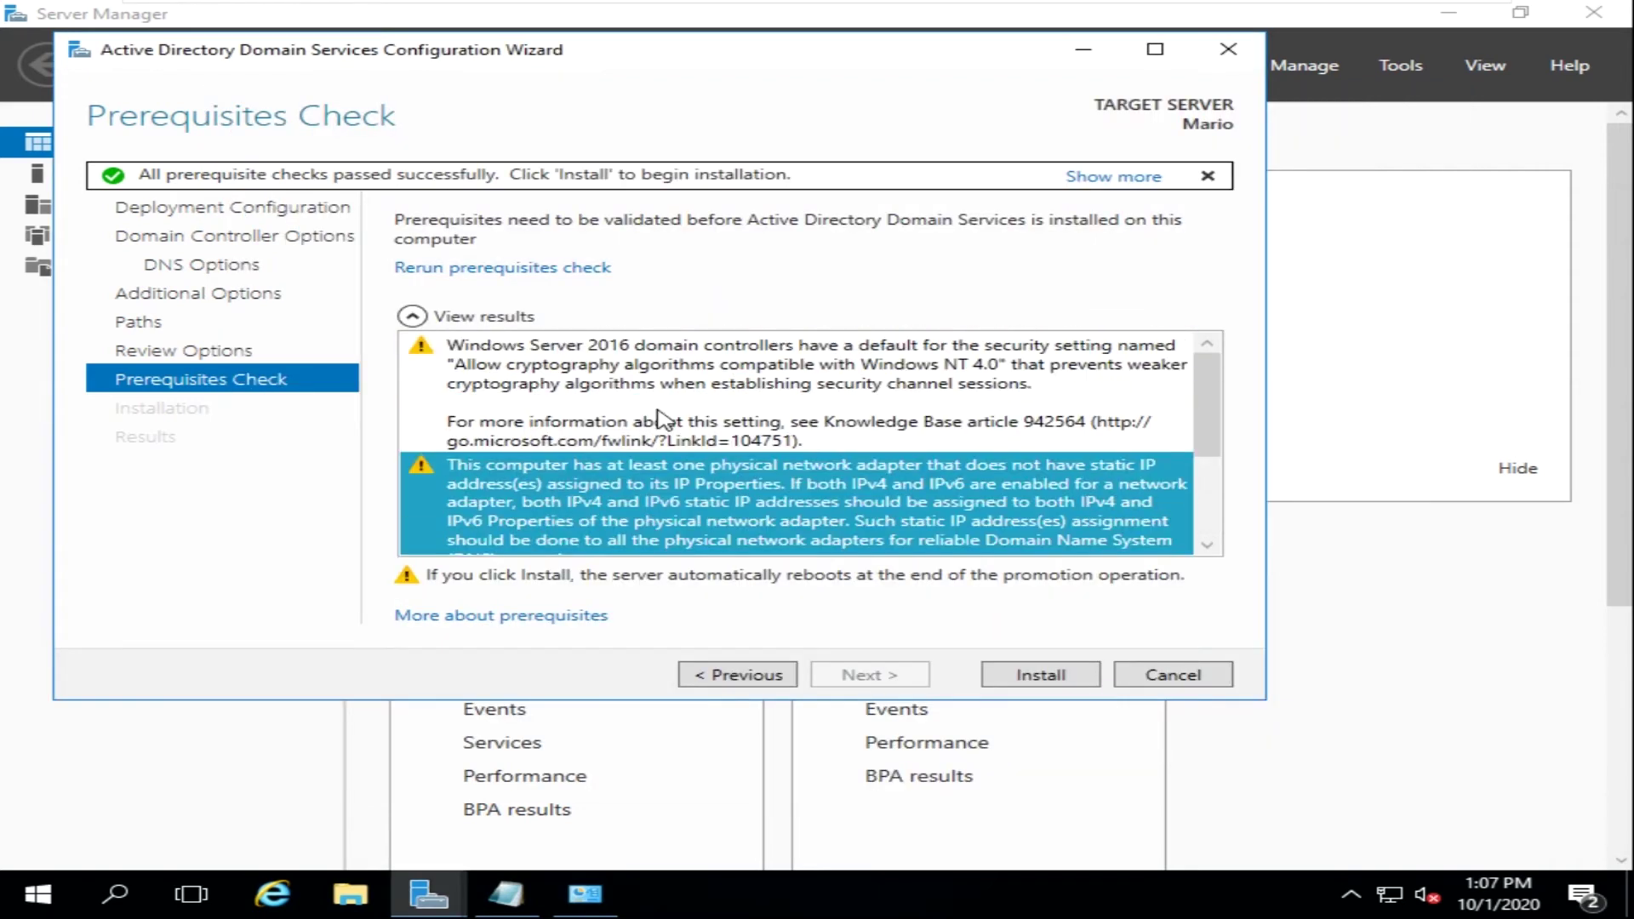
{"action": "scroll", "coordinate": [703, 462], "scroll_direction": "down", "scroll_amount": 3}
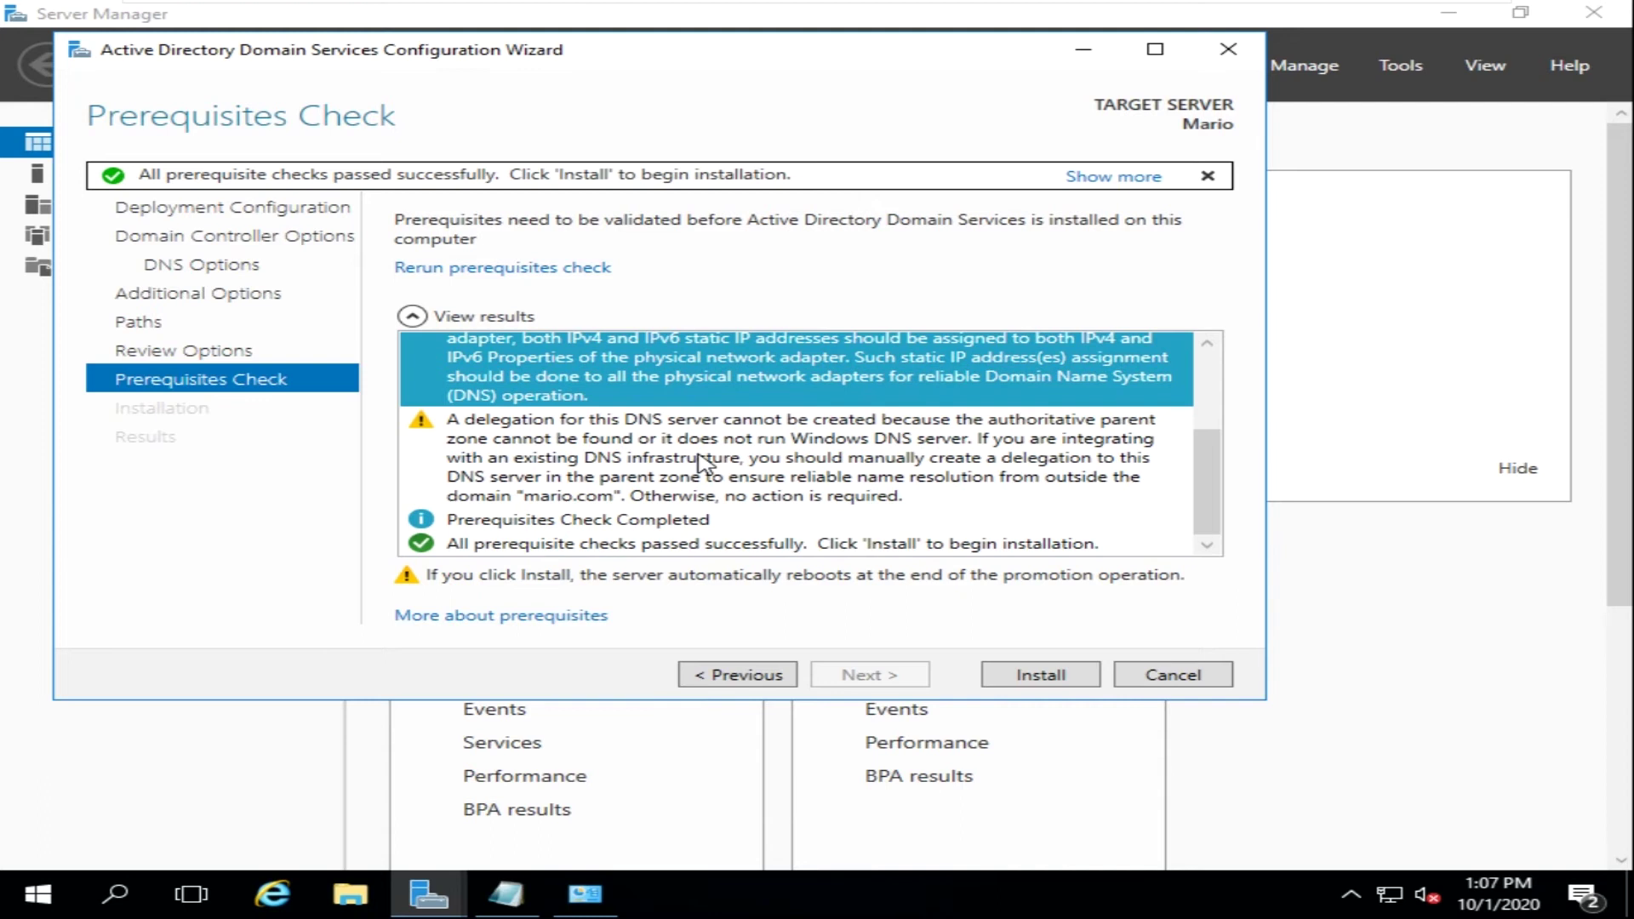
{"action": "left_click", "coordinate": [1033, 677]}
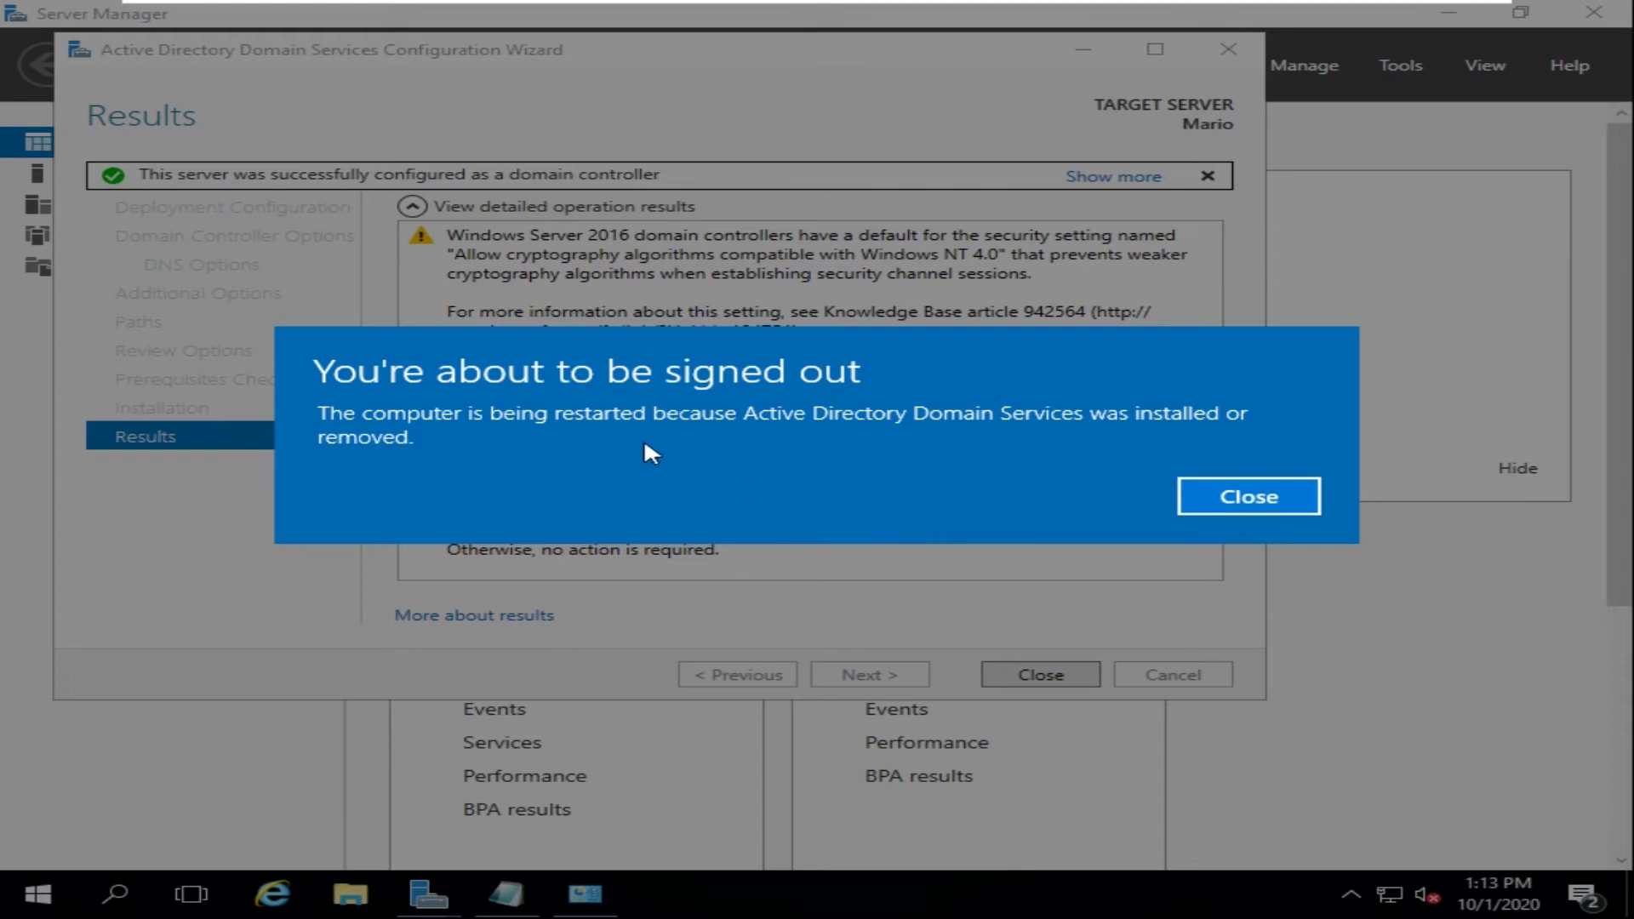
- Close the 'You're about to be signed out' notice so Windows restarts
{"action": "left_click", "coordinate": [1236, 497]}
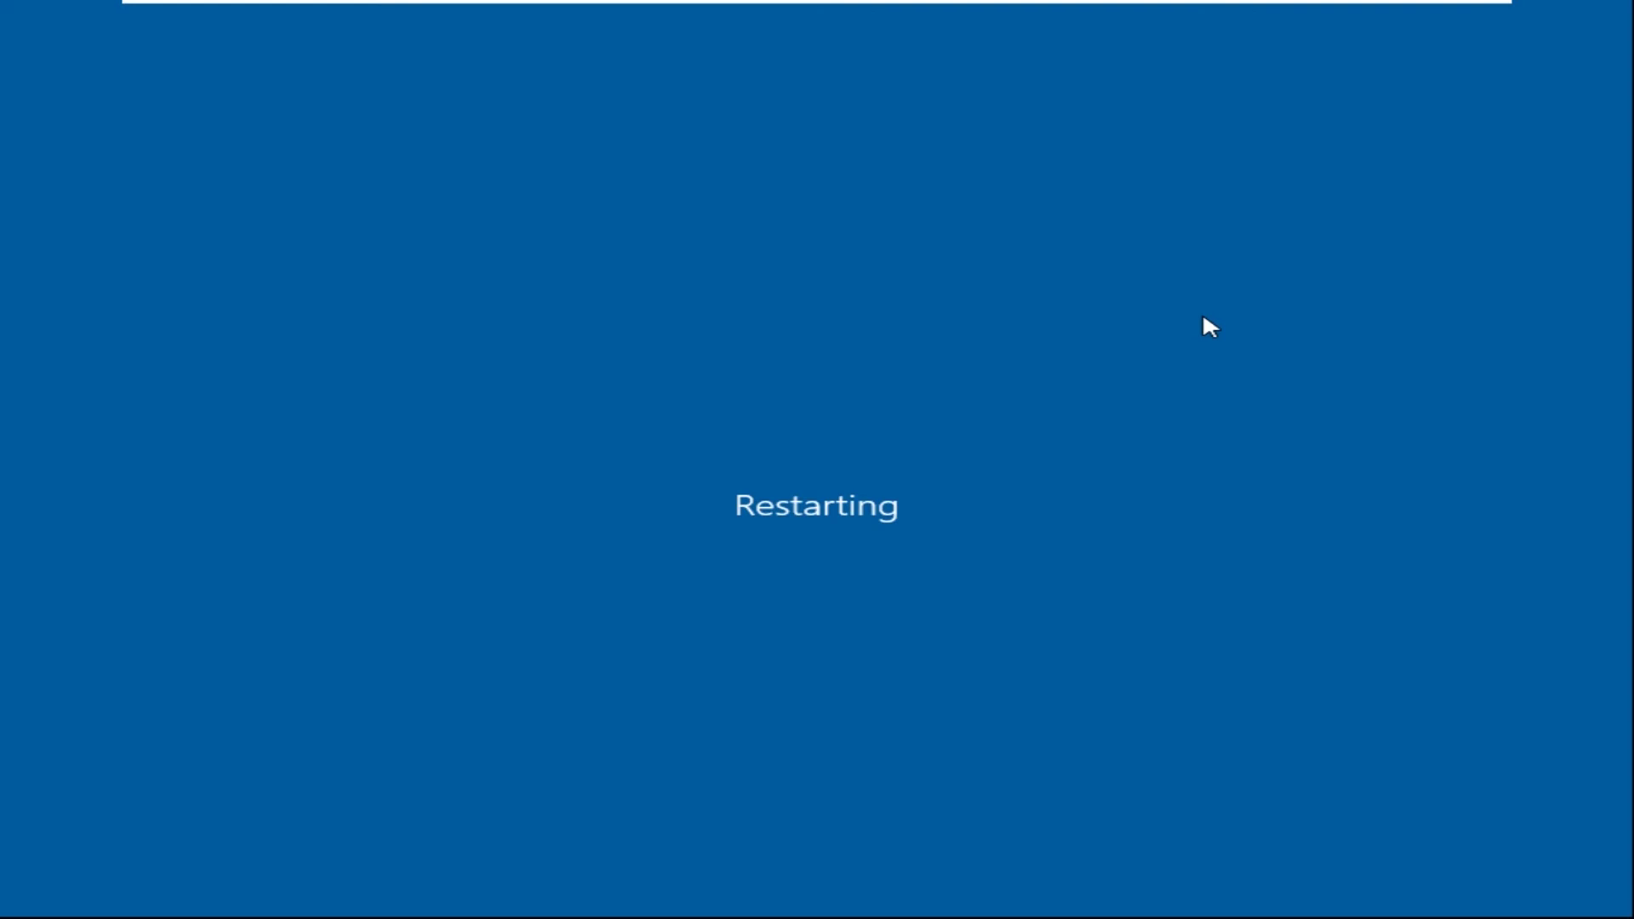
- Sign back in with the domain administrator password after the reboot
{"action": "mouse_move", "coordinate": [1295, 9]}
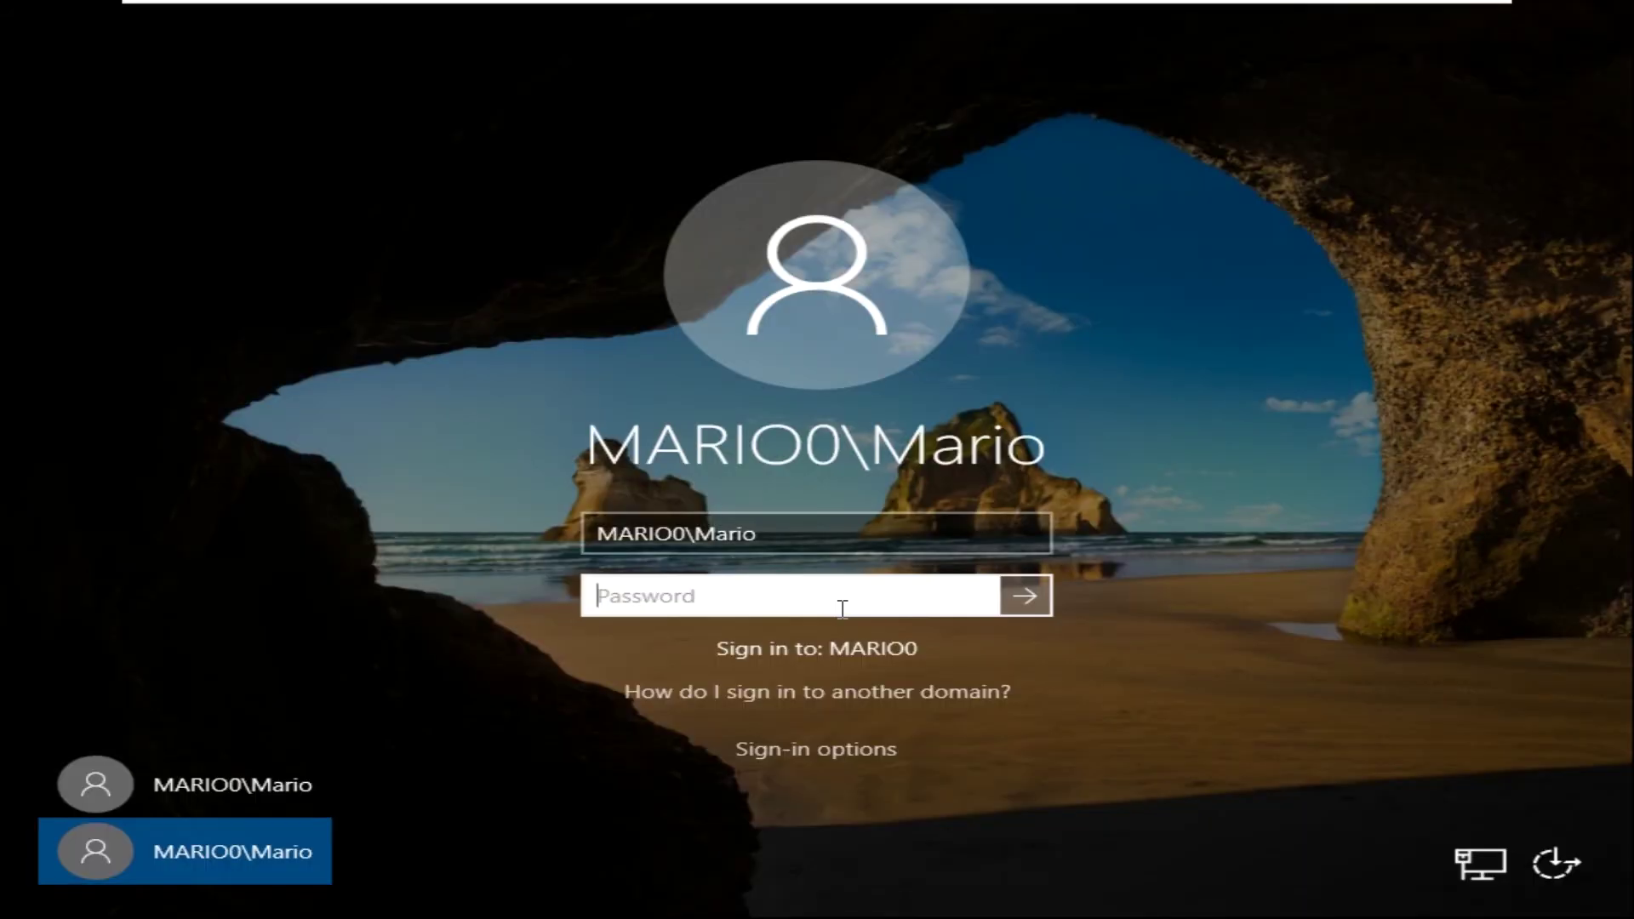
{"action": "type", "text": "••••••••••••"}
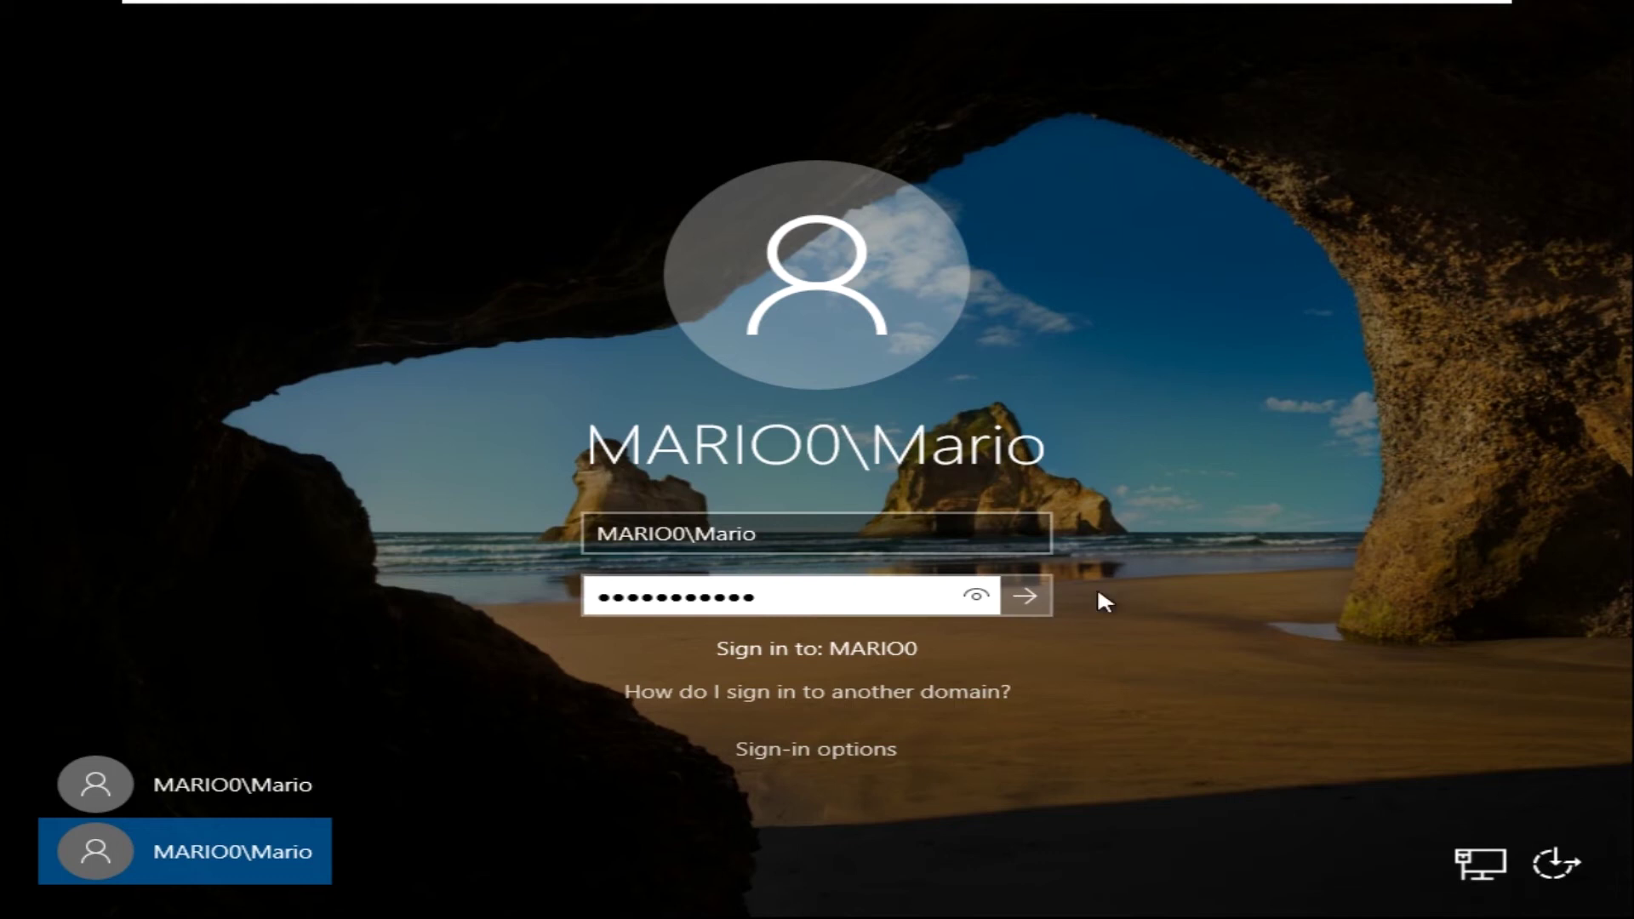
{"action": "left_click", "coordinate": [1032, 591]}
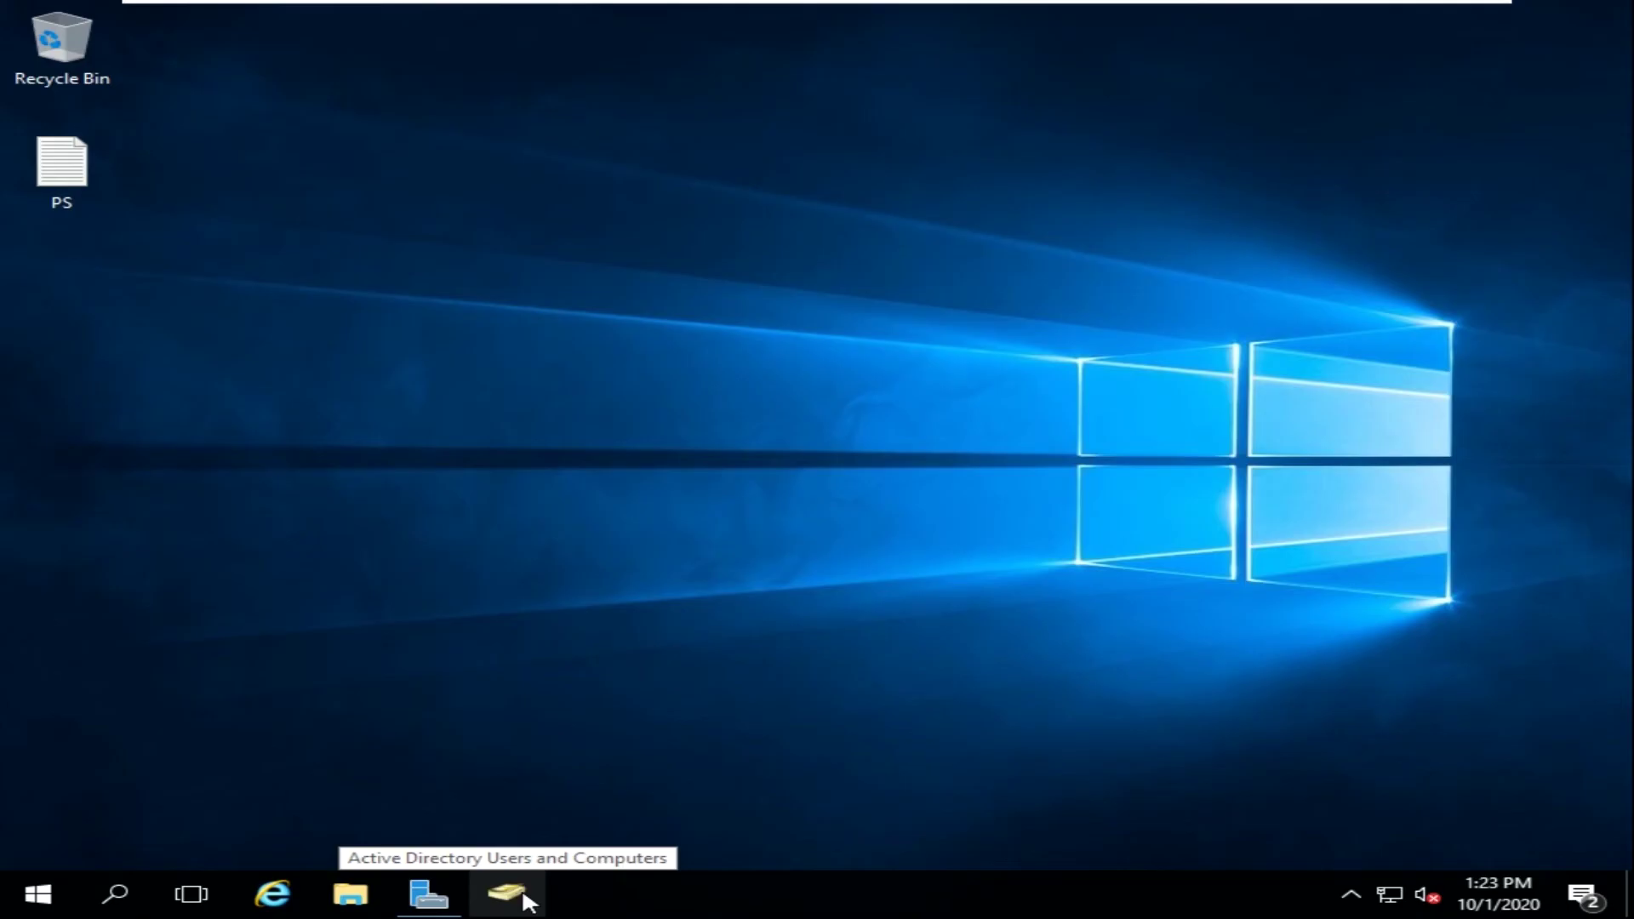
- Open Active Directory Users and Computers and display mario.com's Users container
{"action": "left_click", "coordinate": [506, 892]}
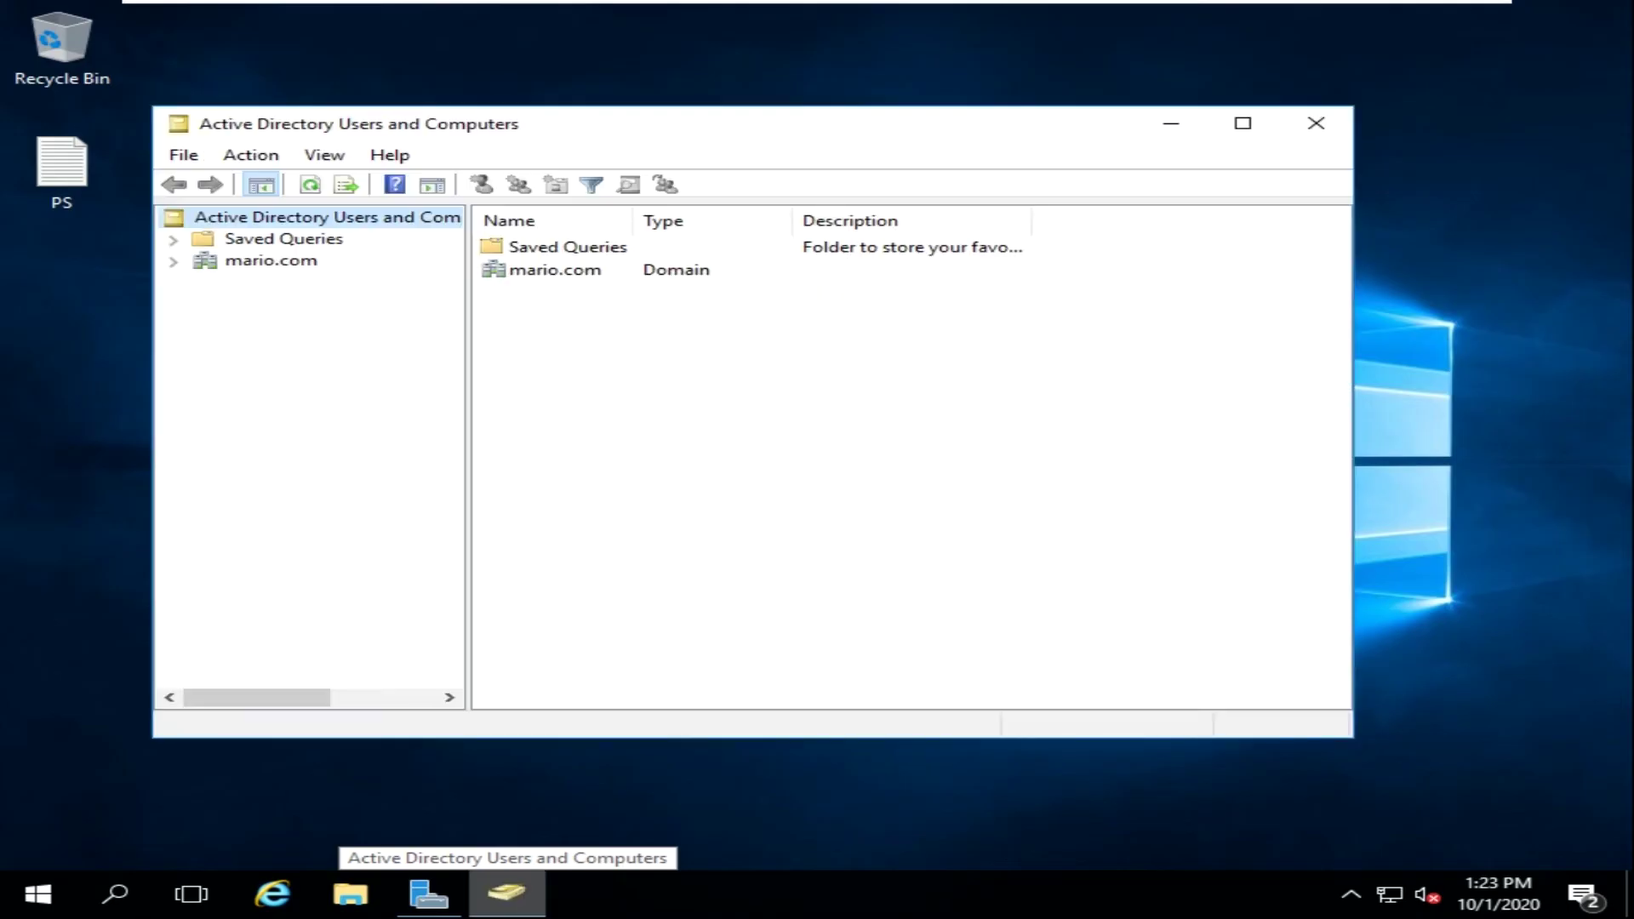
{"action": "left_click", "coordinate": [174, 262]}
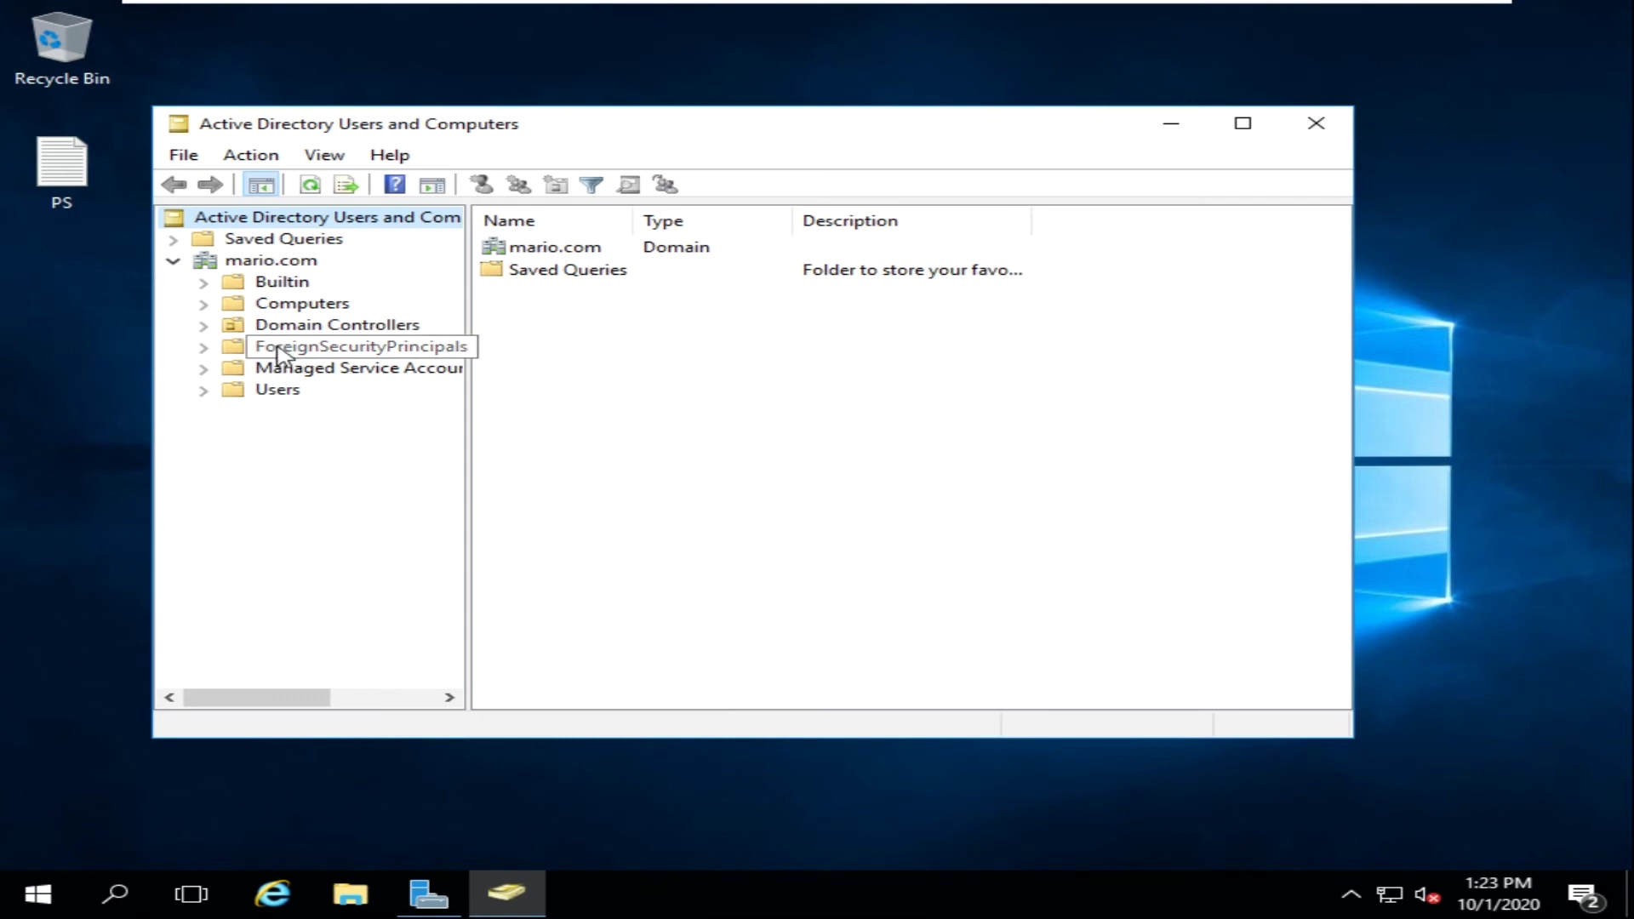
{"action": "left_click", "coordinate": [203, 393]}
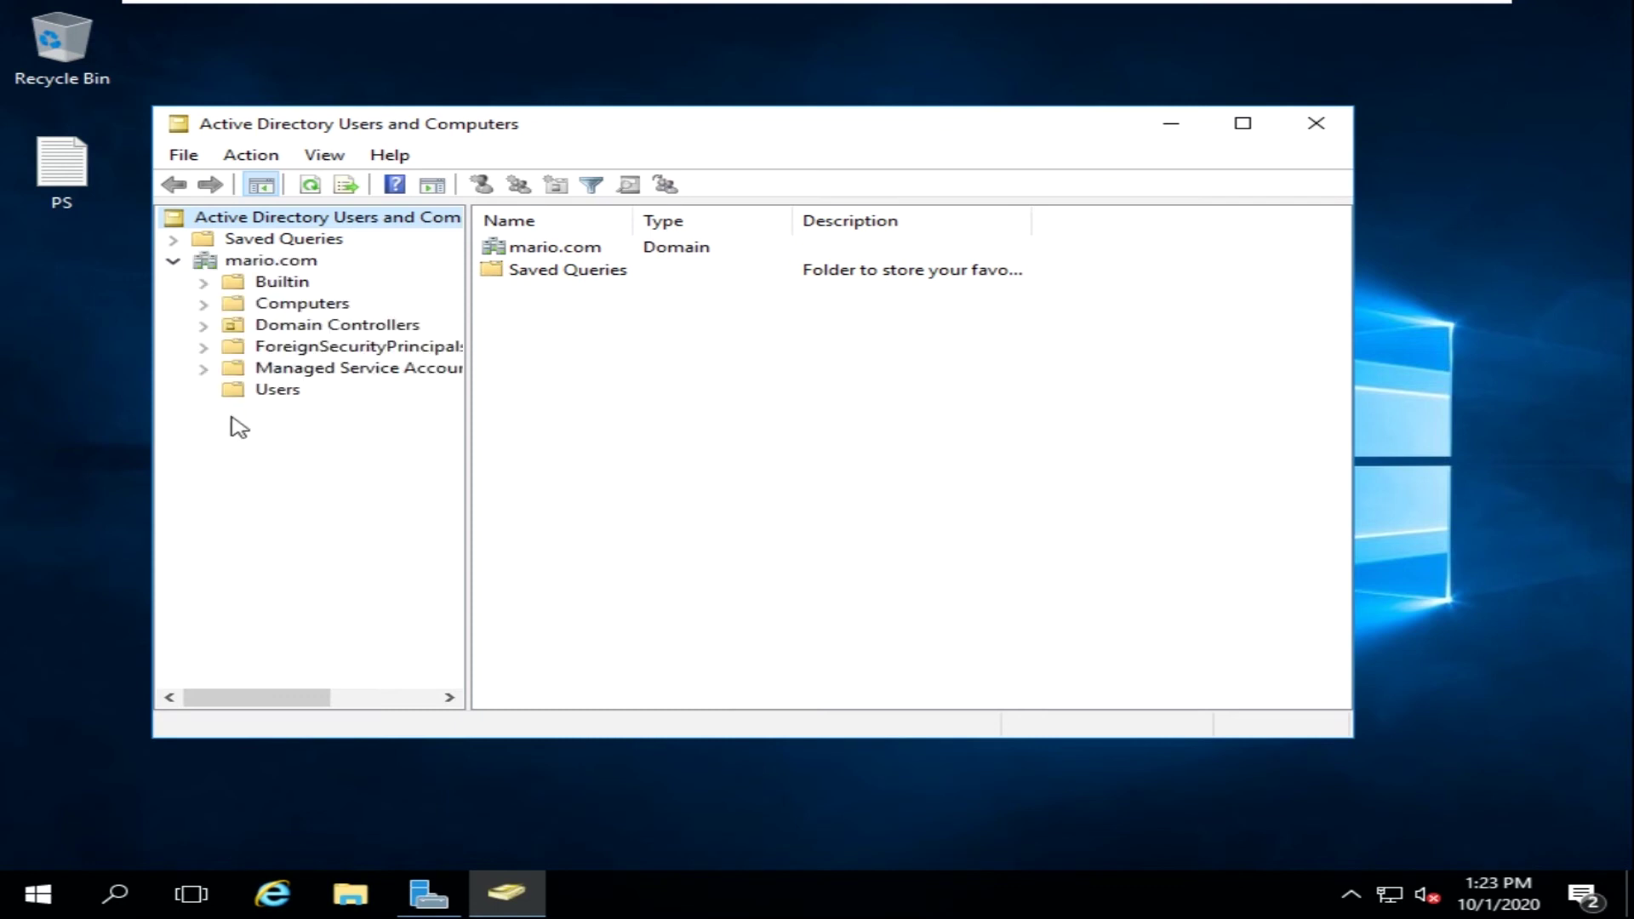
{"action": "left_click", "coordinate": [281, 393]}
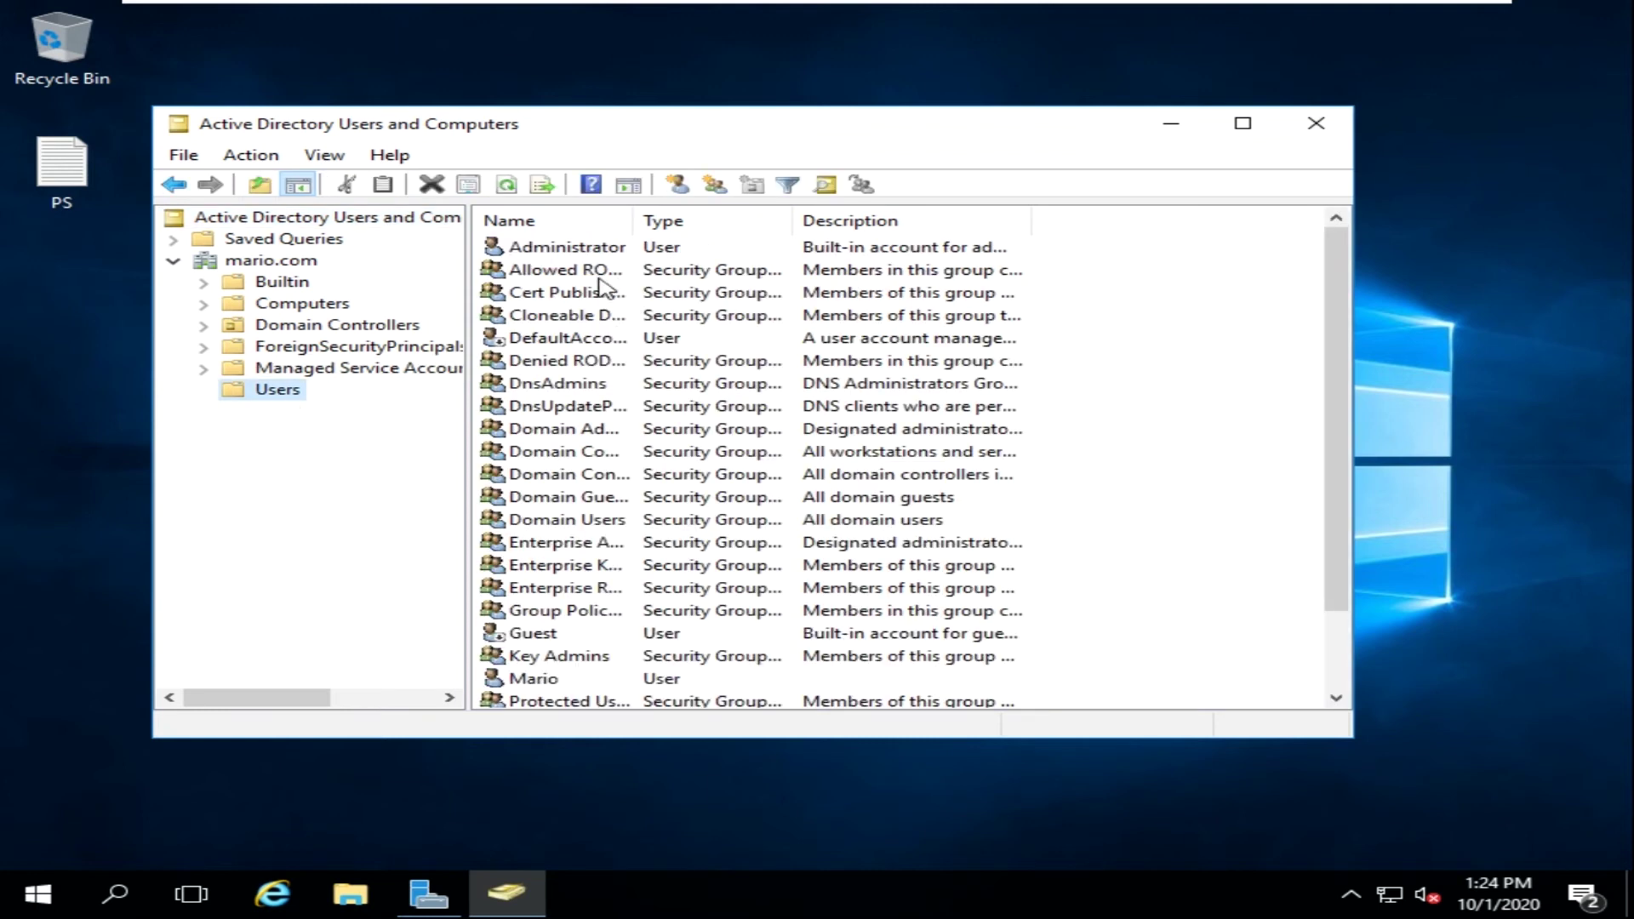
- Maximize the window and bring up the New object menu for the Users container
{"action": "double_click", "coordinate": [705, 126]}
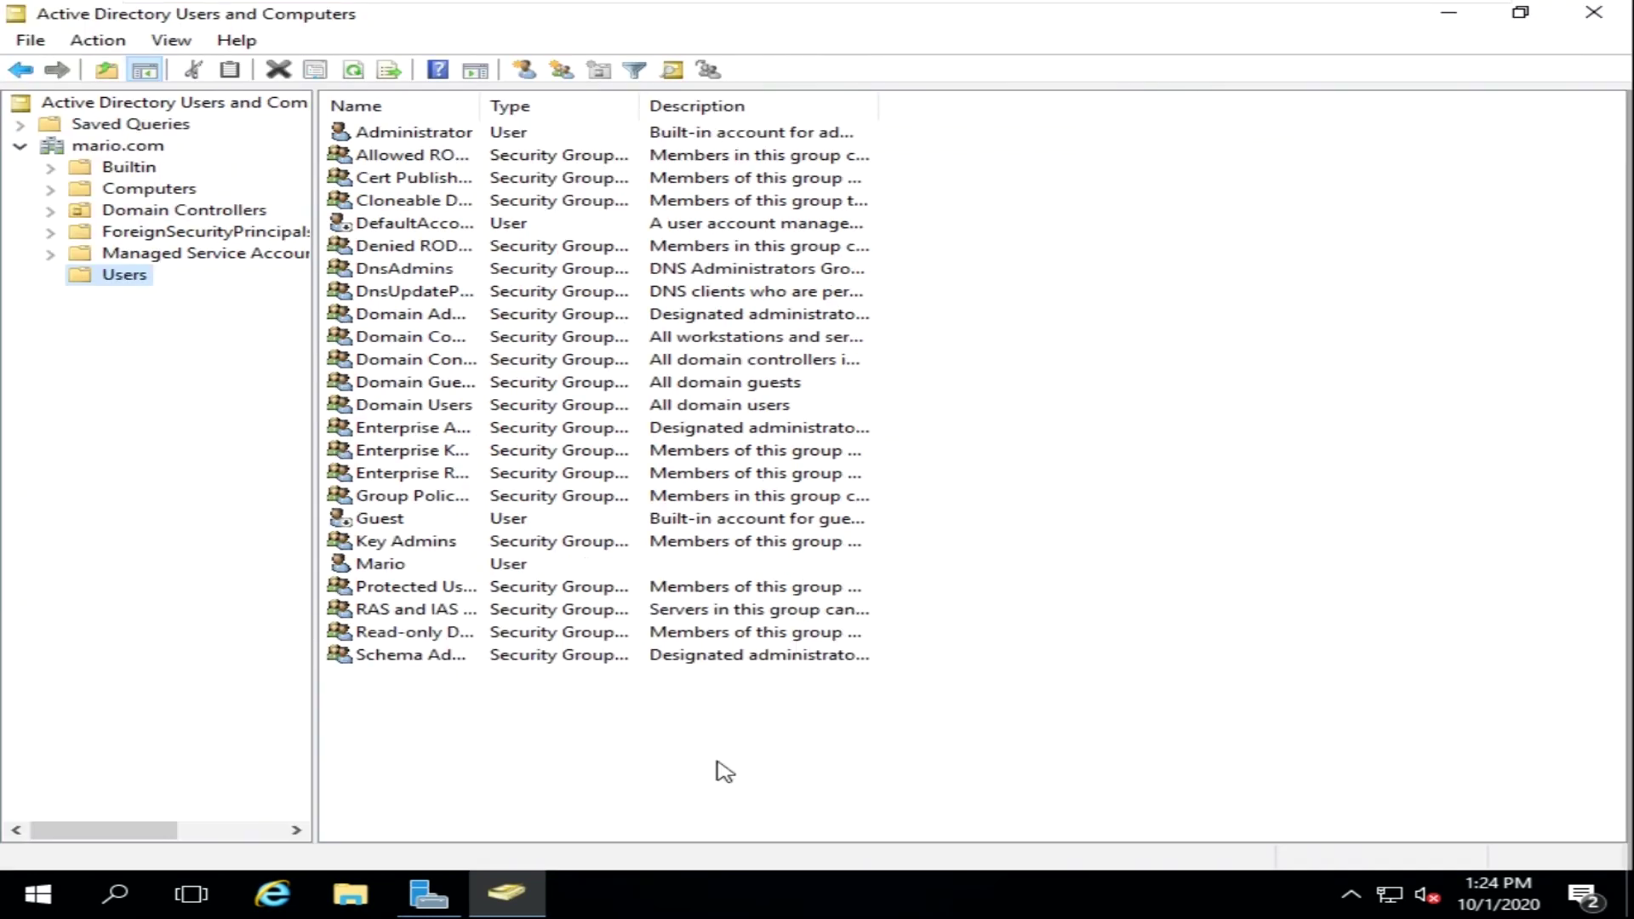
{"action": "left_click", "coordinate": [621, 733]}
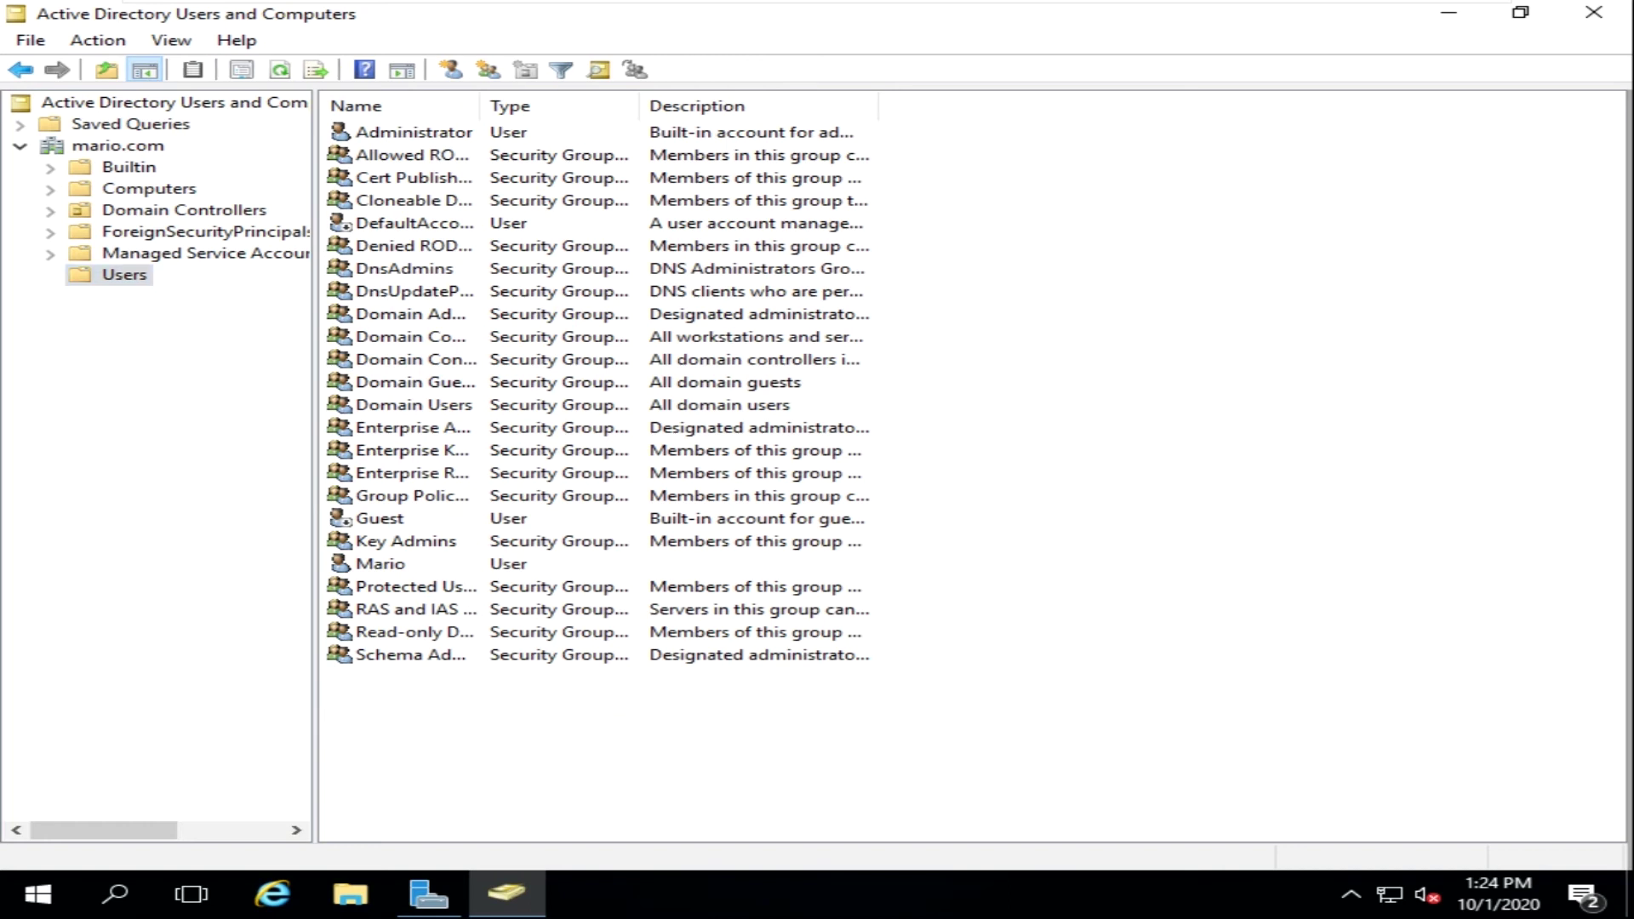
{"action": "right_click", "coordinate": [619, 726]}
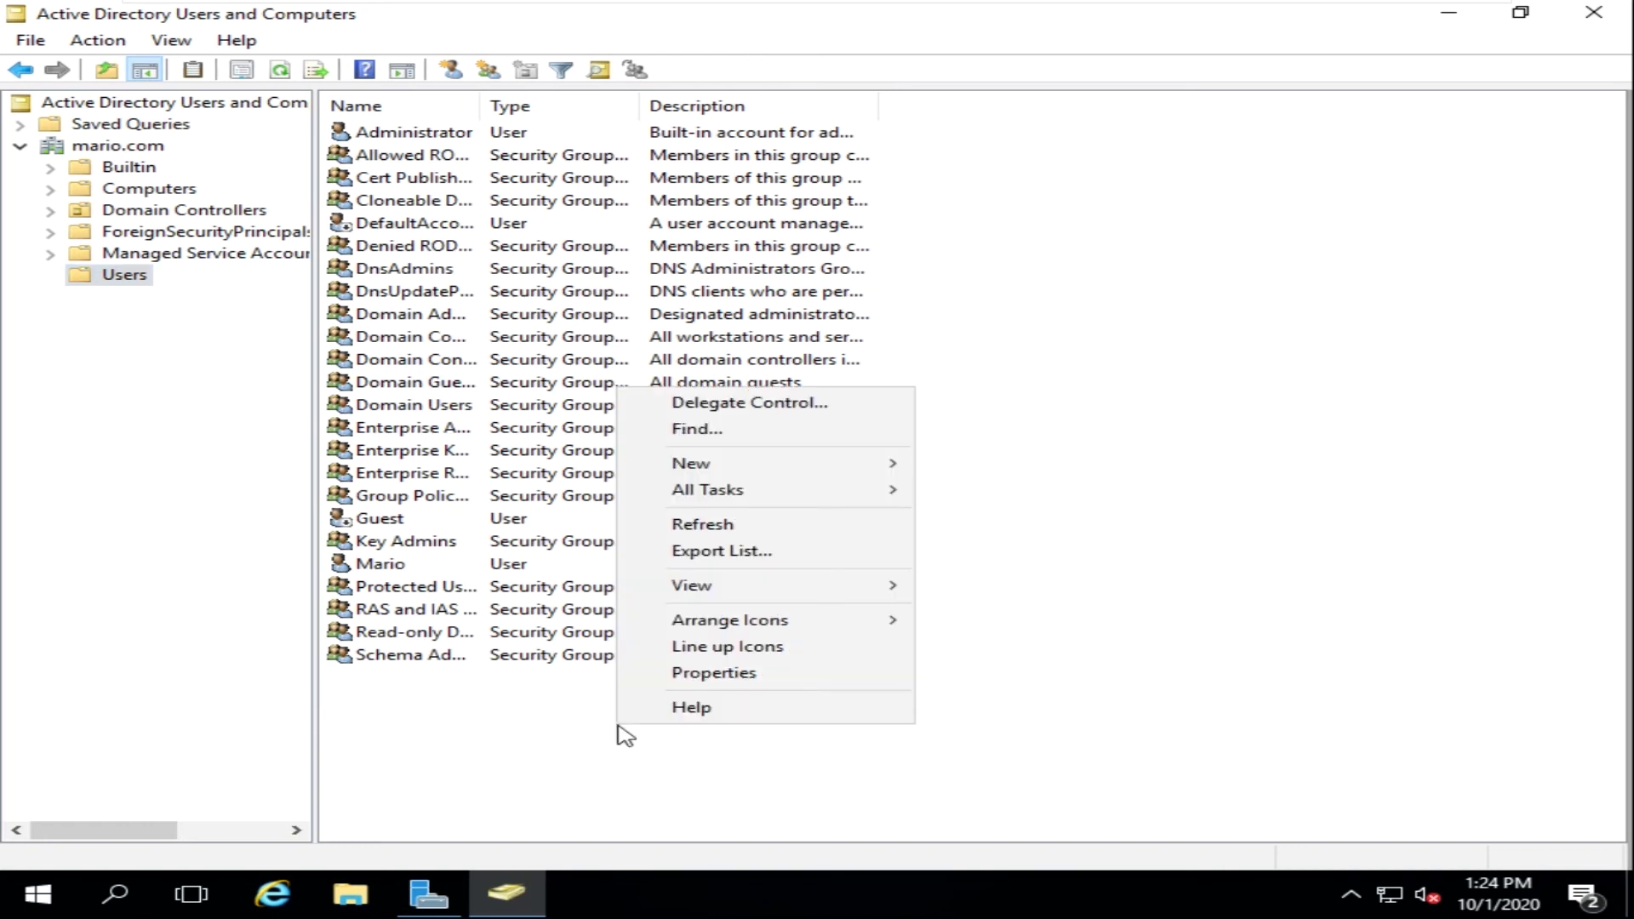
{"action": "mouse_move", "coordinate": [690, 465]}
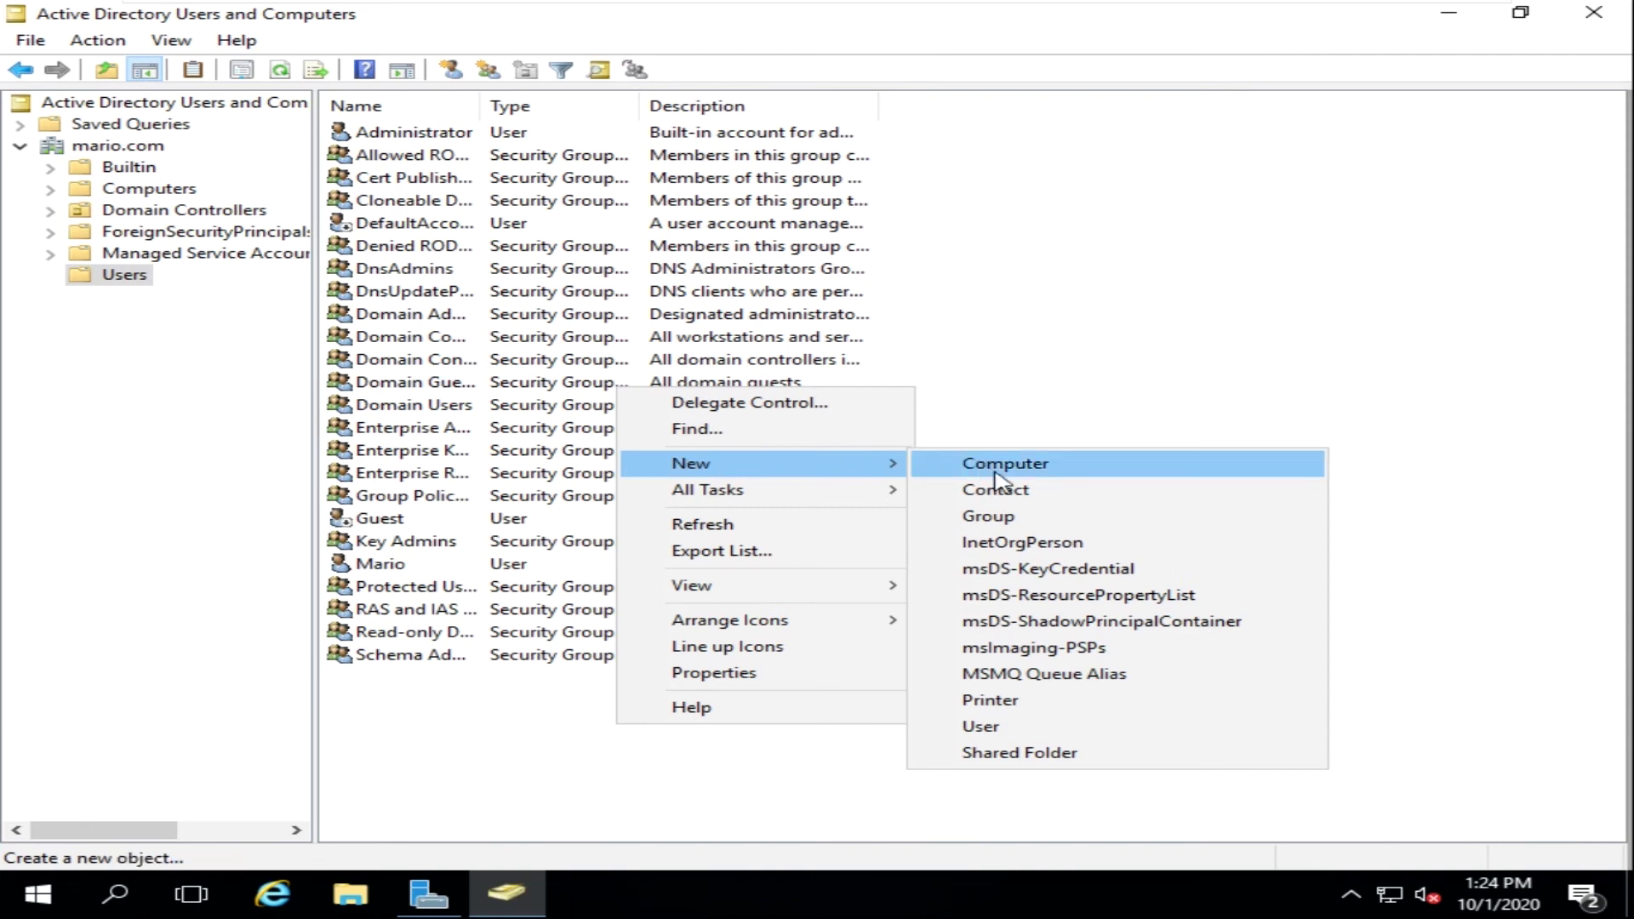
- Start a new user and enter the first name, last name and logon name
{"action": "left_click", "coordinate": [979, 726]}
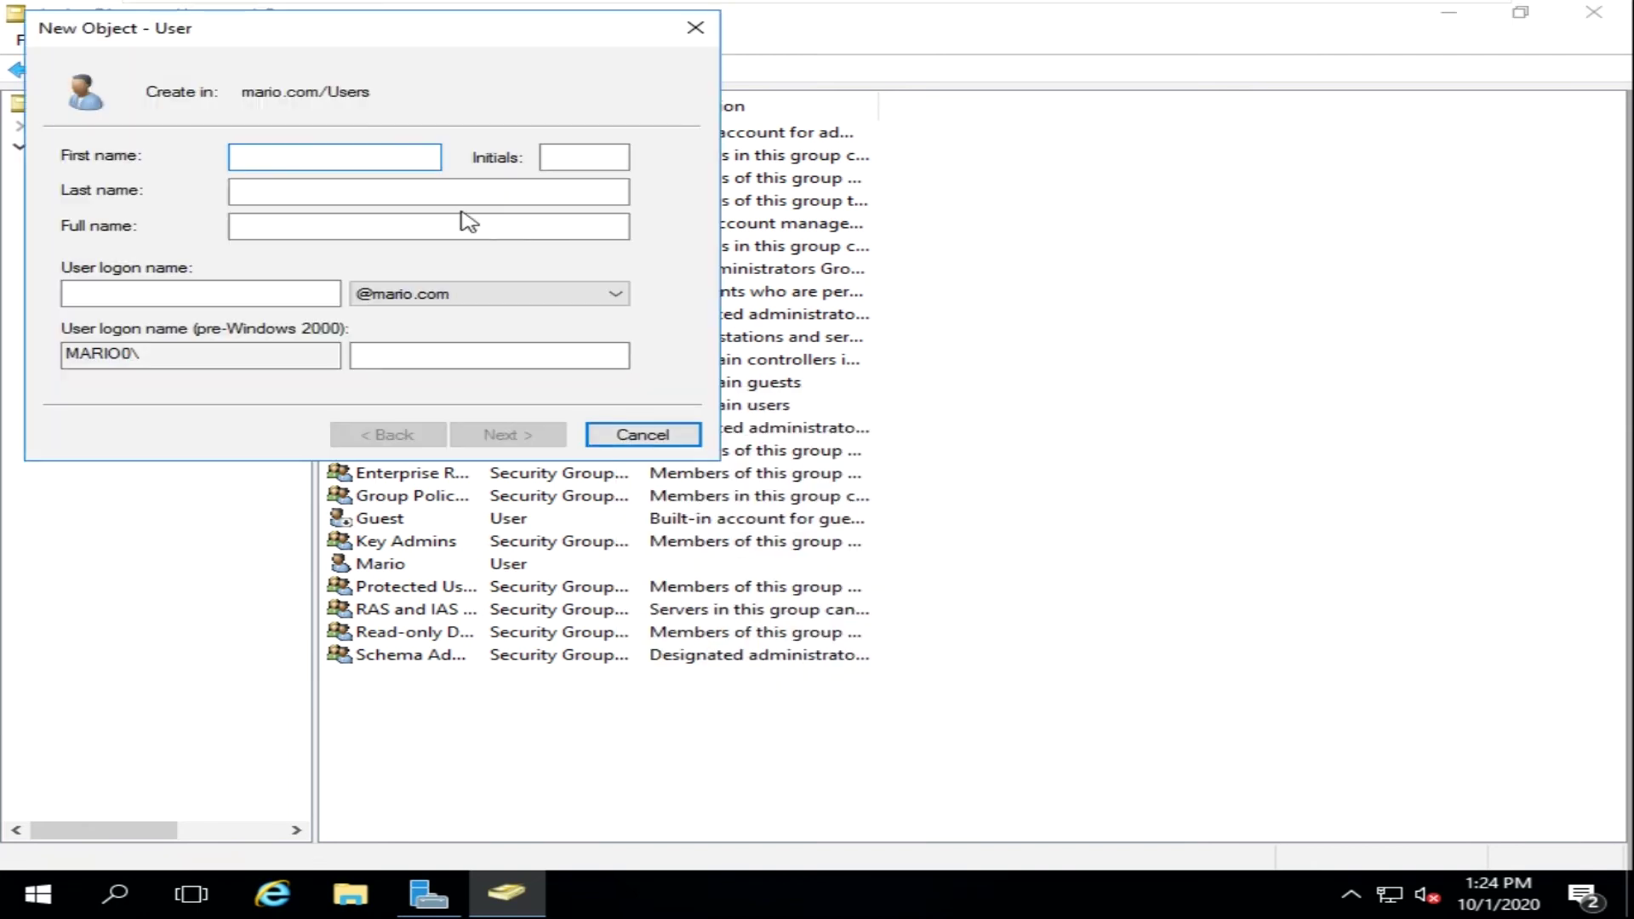
{"action": "key", "text": "Tab"}
{"action": "key", "text": "Tab"}
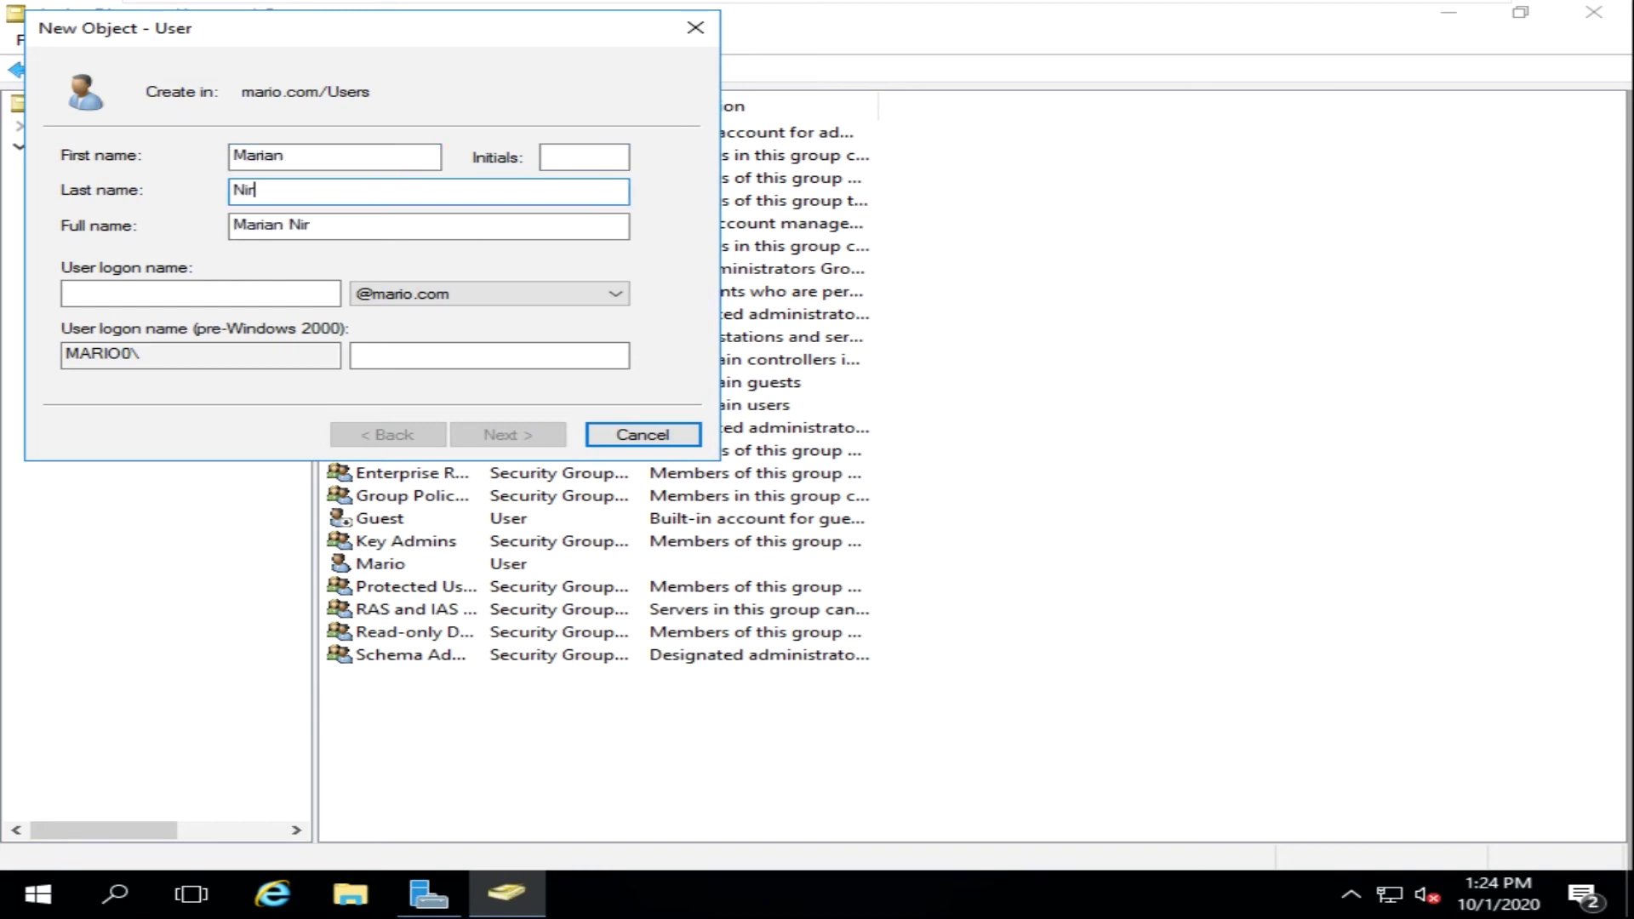
{"action": "key", "text": "Tab"}
{"action": "key", "text": "Tab"}
{"action": "type", "text": "marian"}
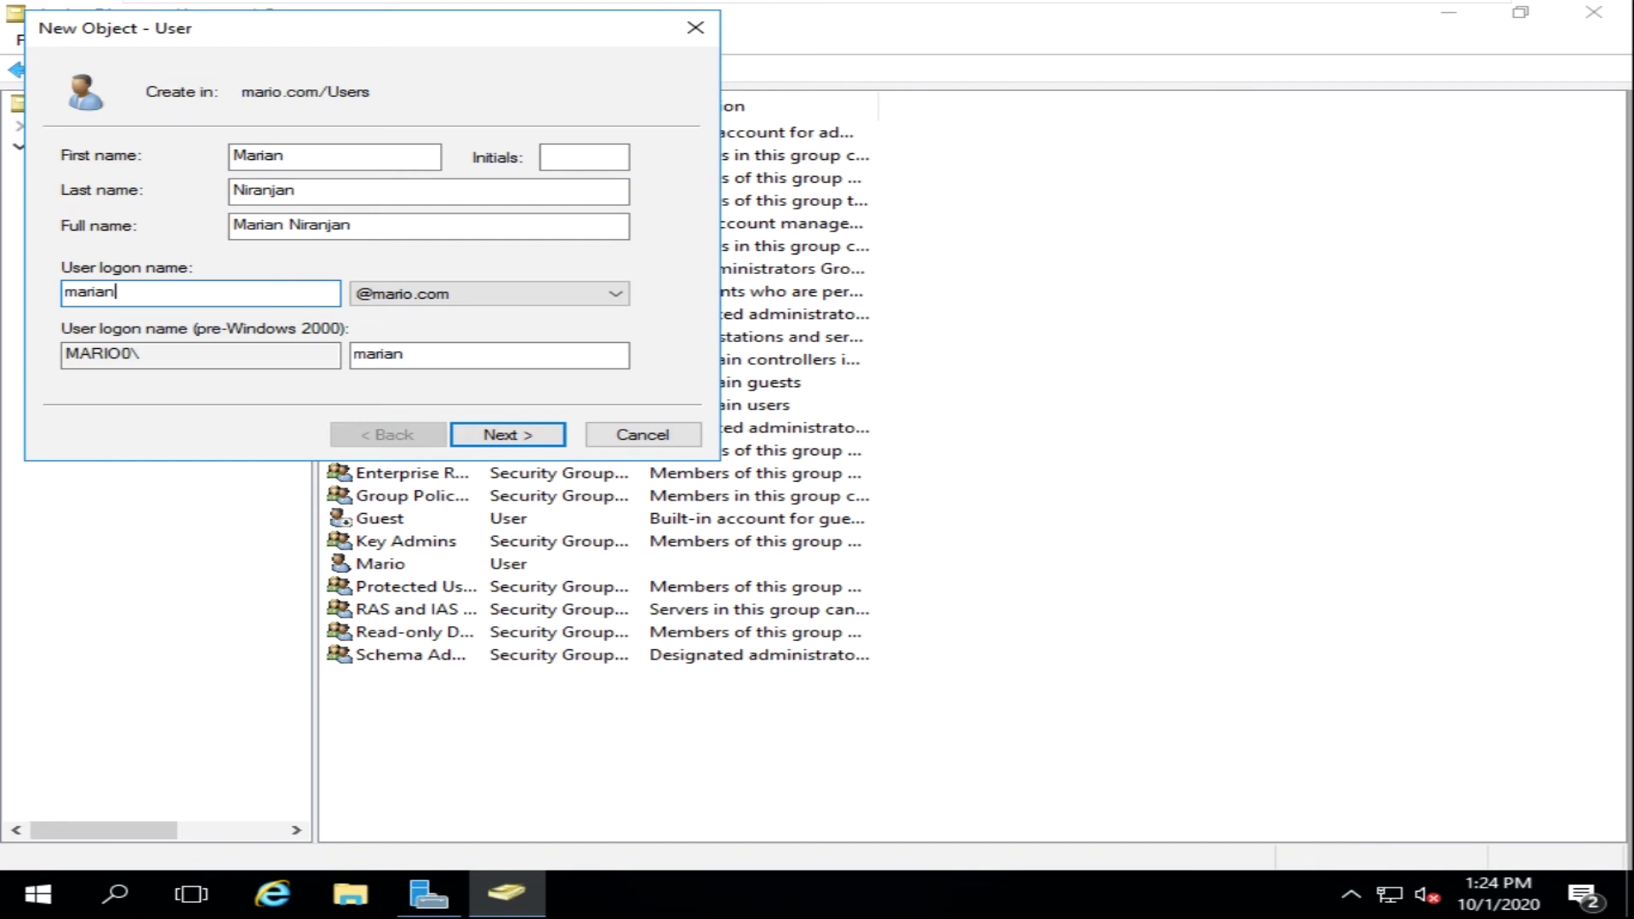
{"action": "left_click", "coordinate": [503, 293]}
{"action": "left_click", "coordinate": [498, 300]}
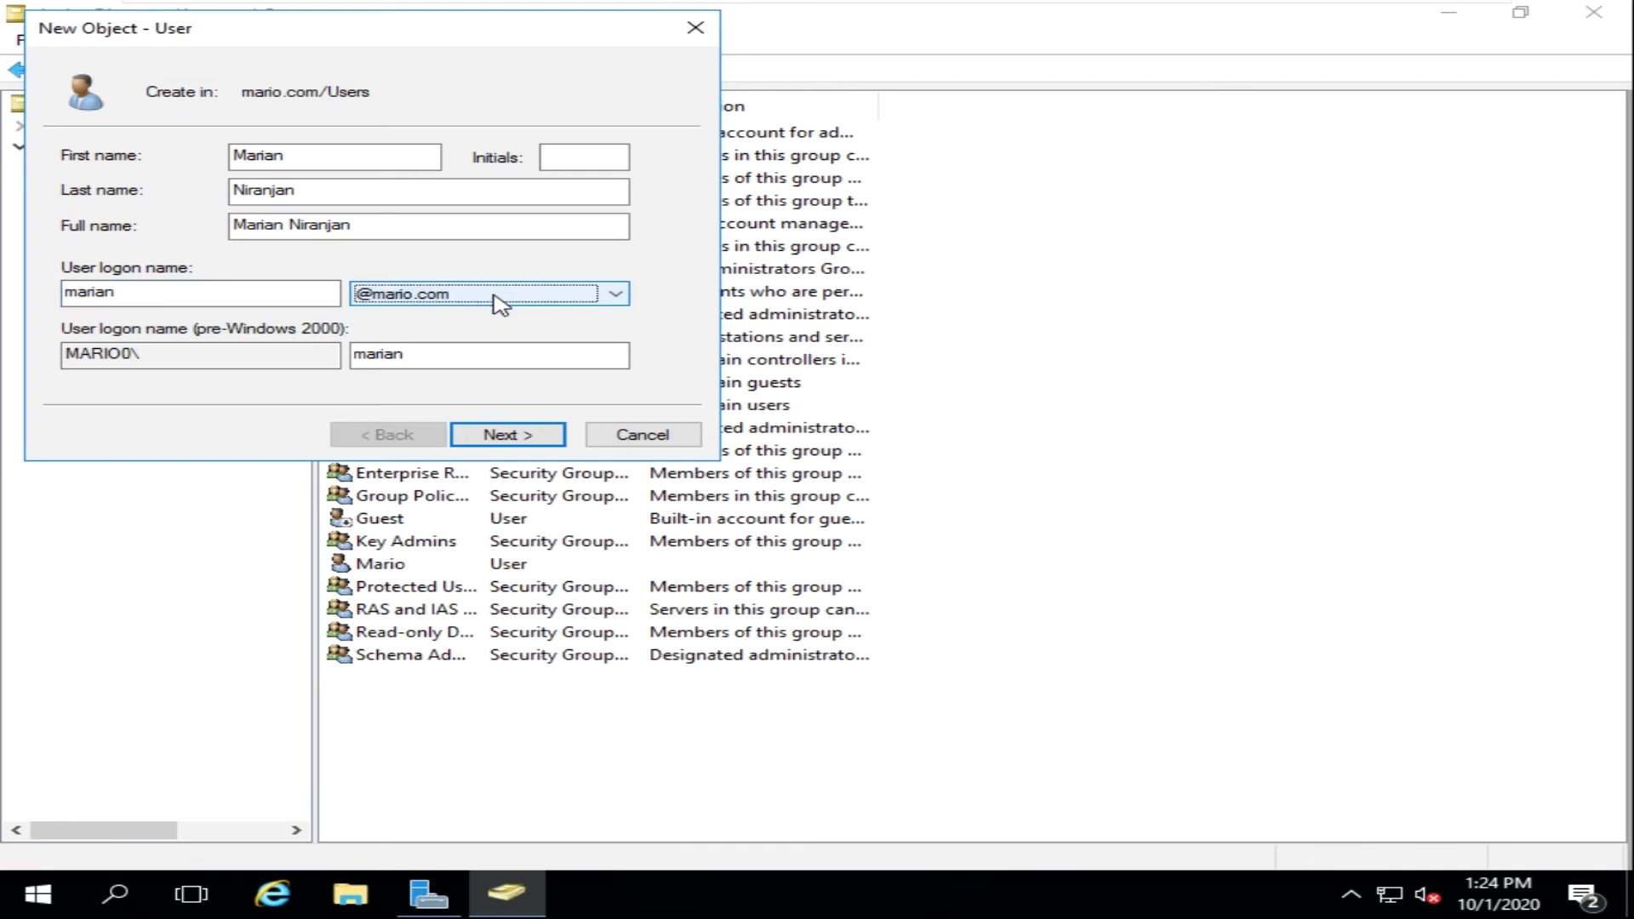
{"action": "left_click", "coordinate": [292, 352]}
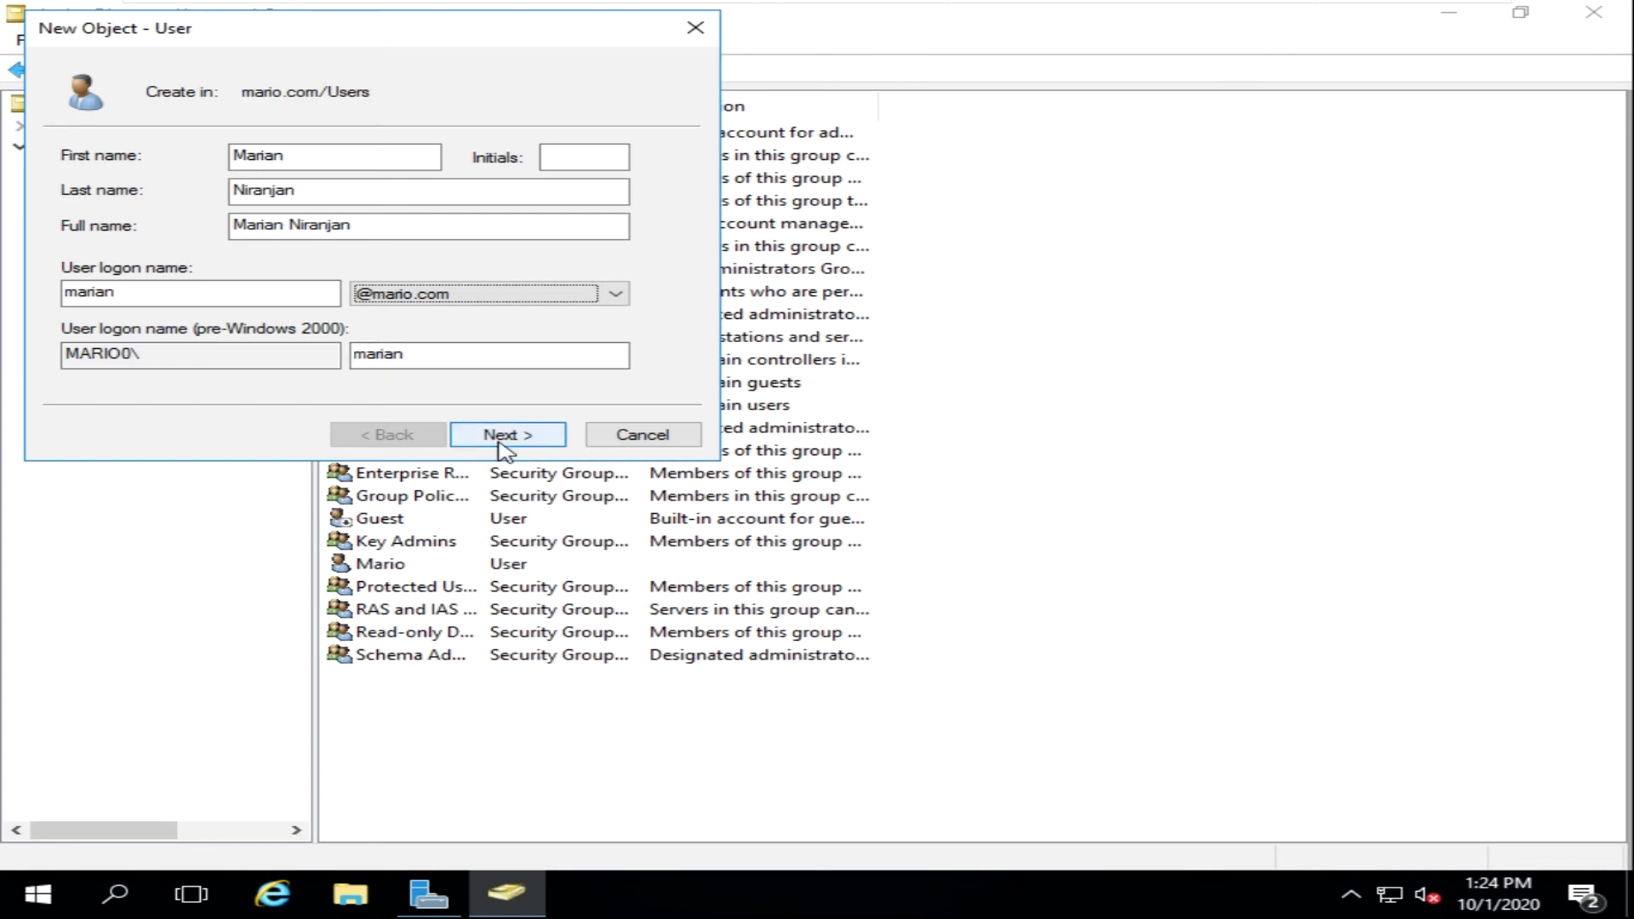
{"action": "left_click", "coordinate": [587, 160]}
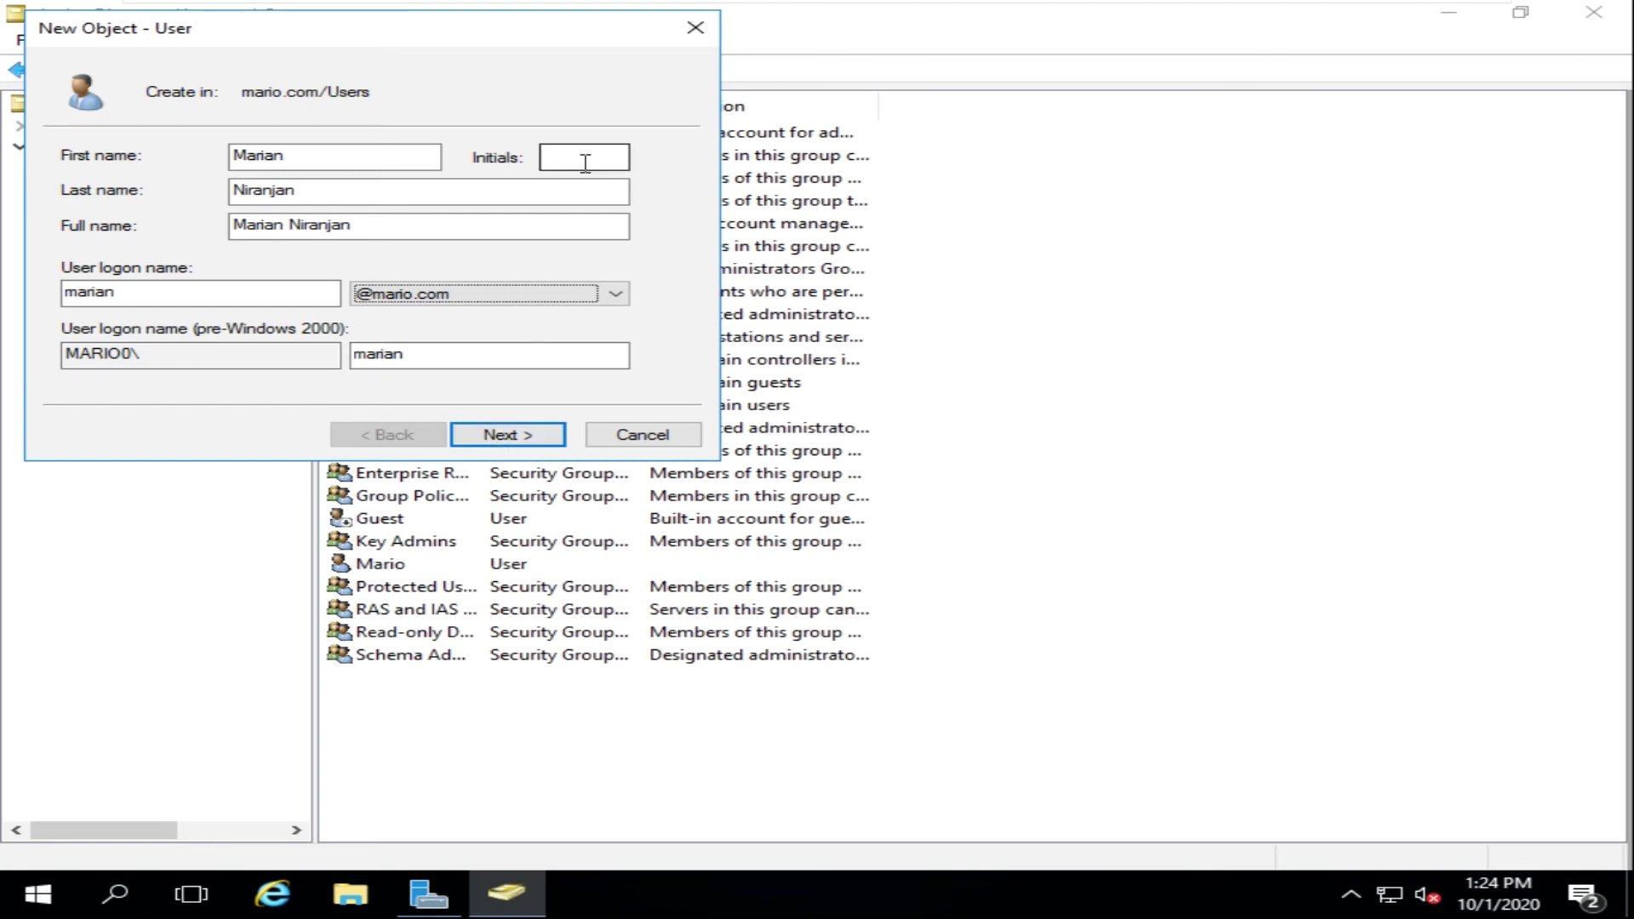
{"action": "type", "text": "A"}
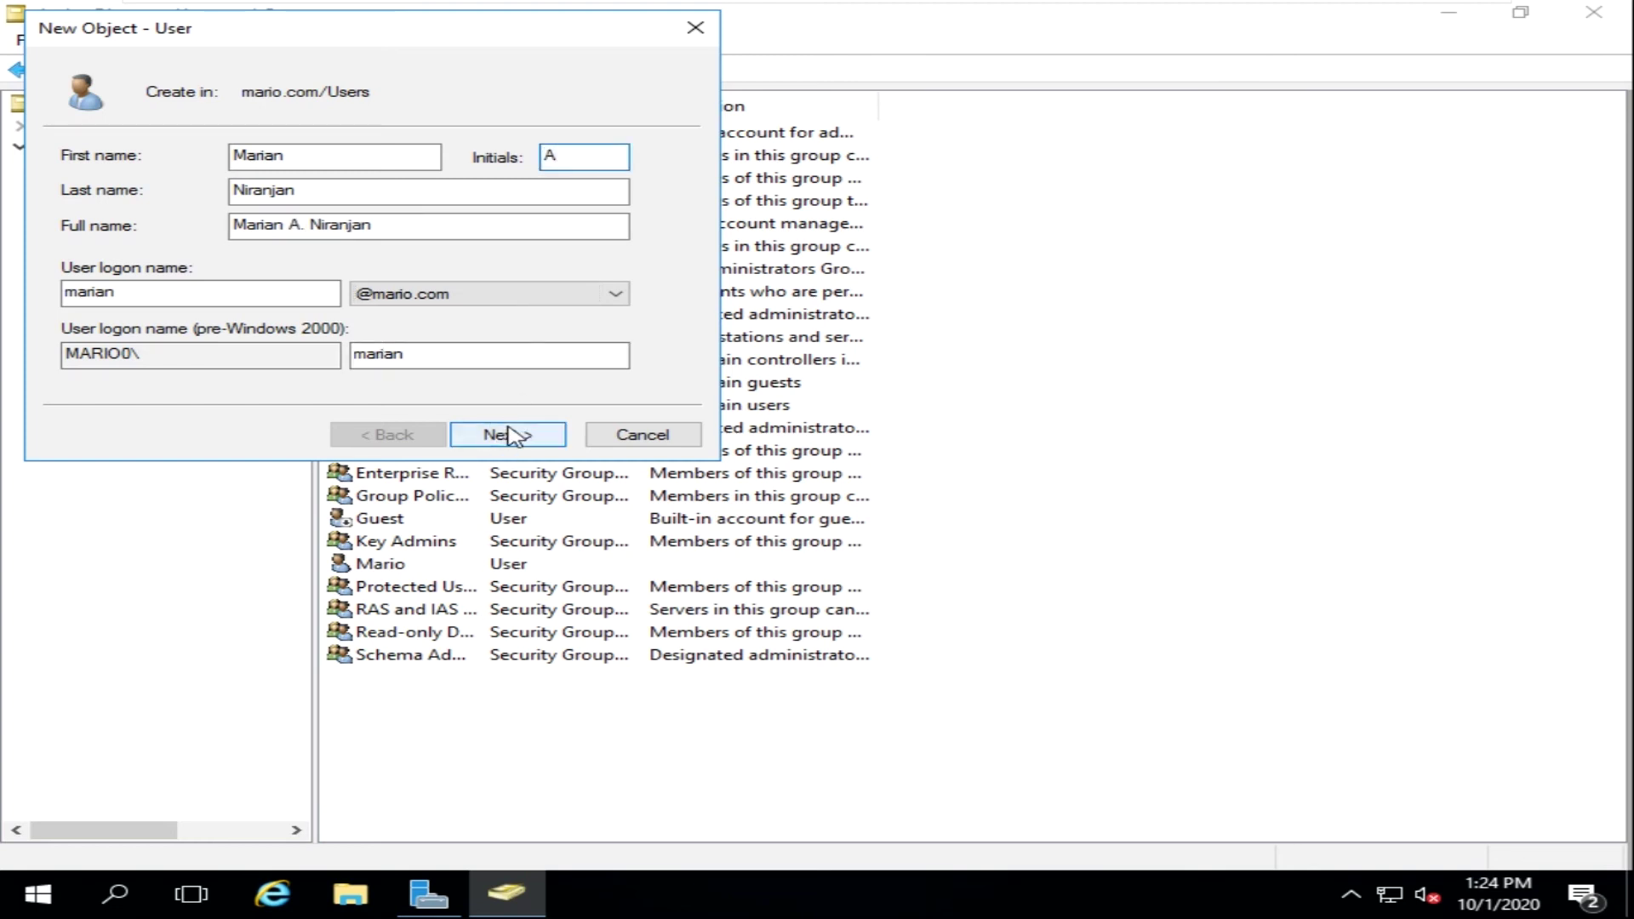
{"action": "left_click", "coordinate": [508, 430]}
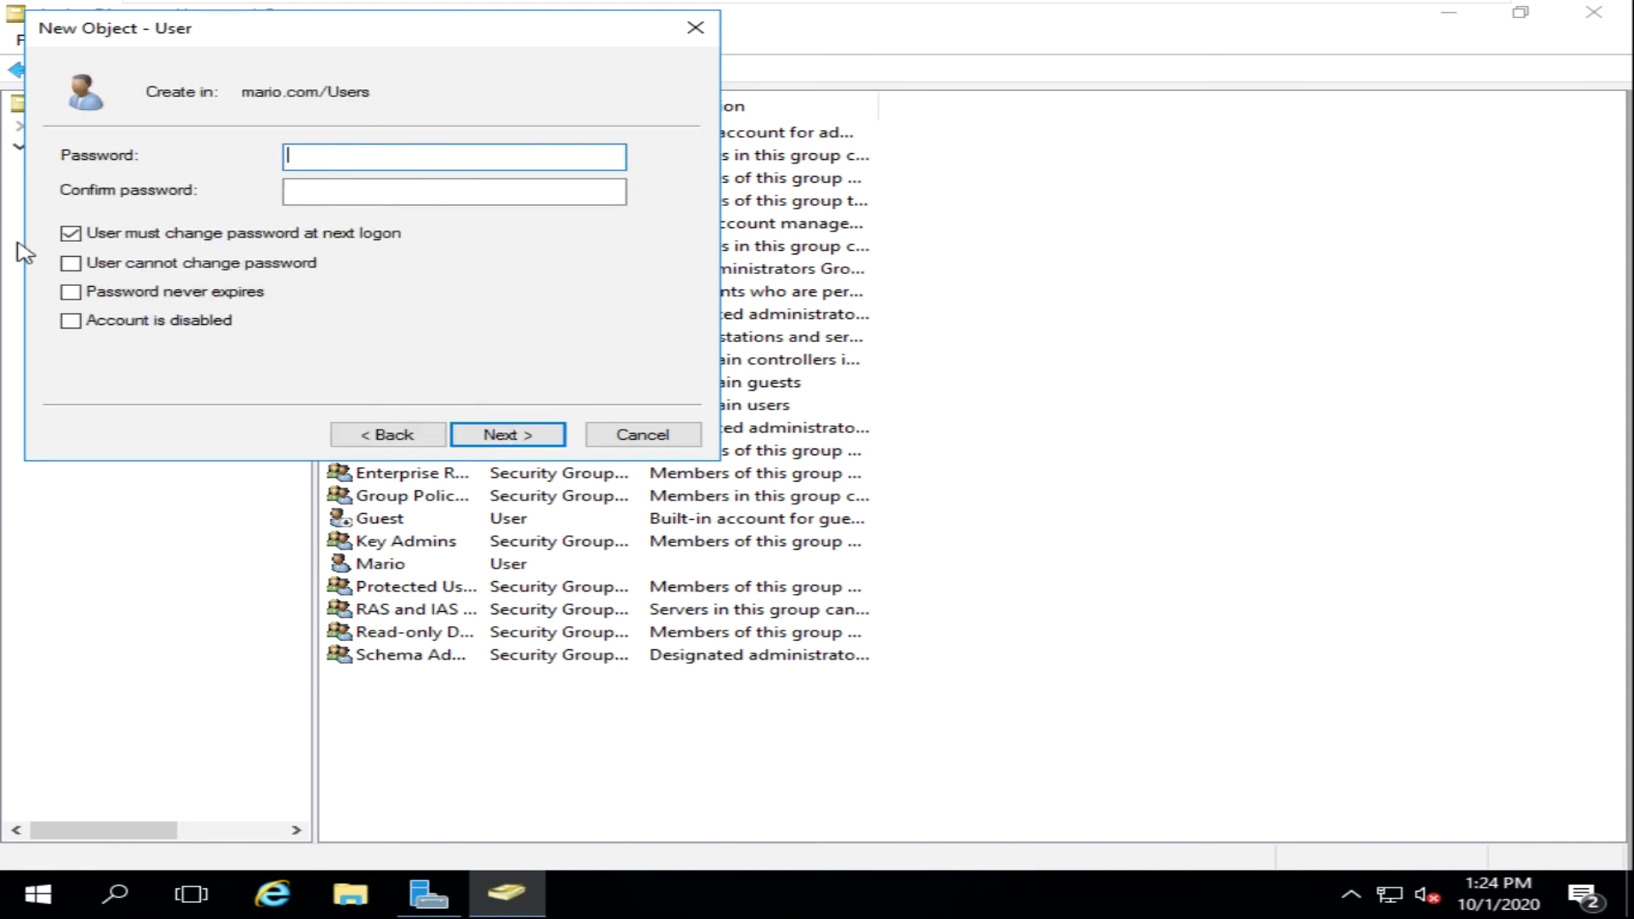
- Clear 'User must change password at next logon' and attempt to finish with a blank password
{"action": "left_click", "coordinate": [68, 238]}
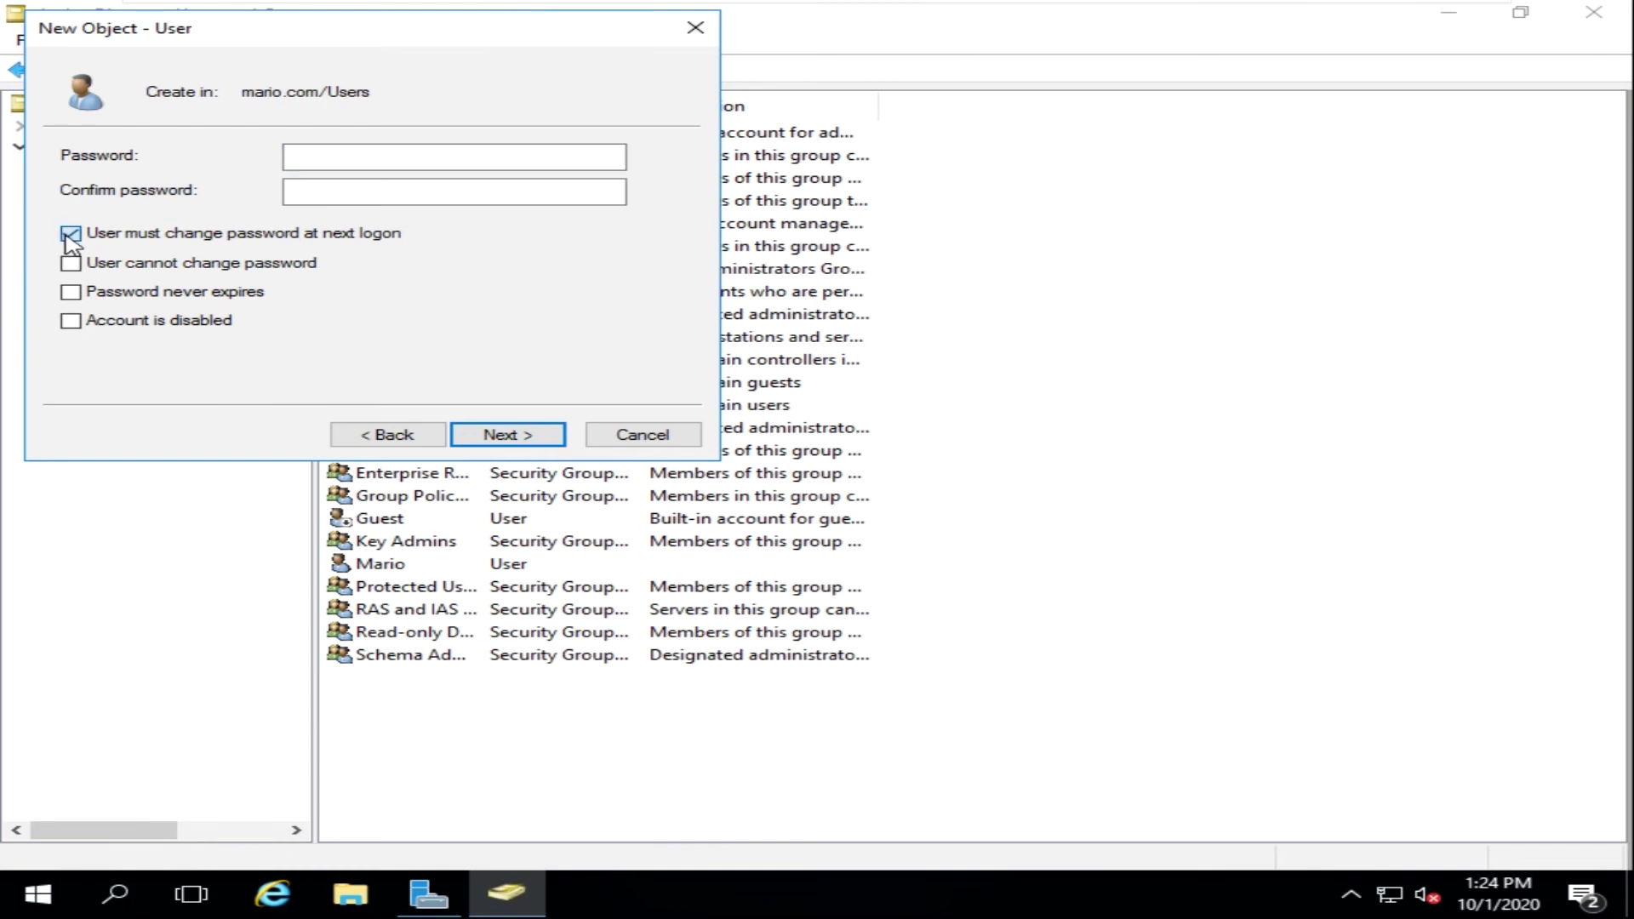
{"action": "left_click", "coordinate": [509, 433]}
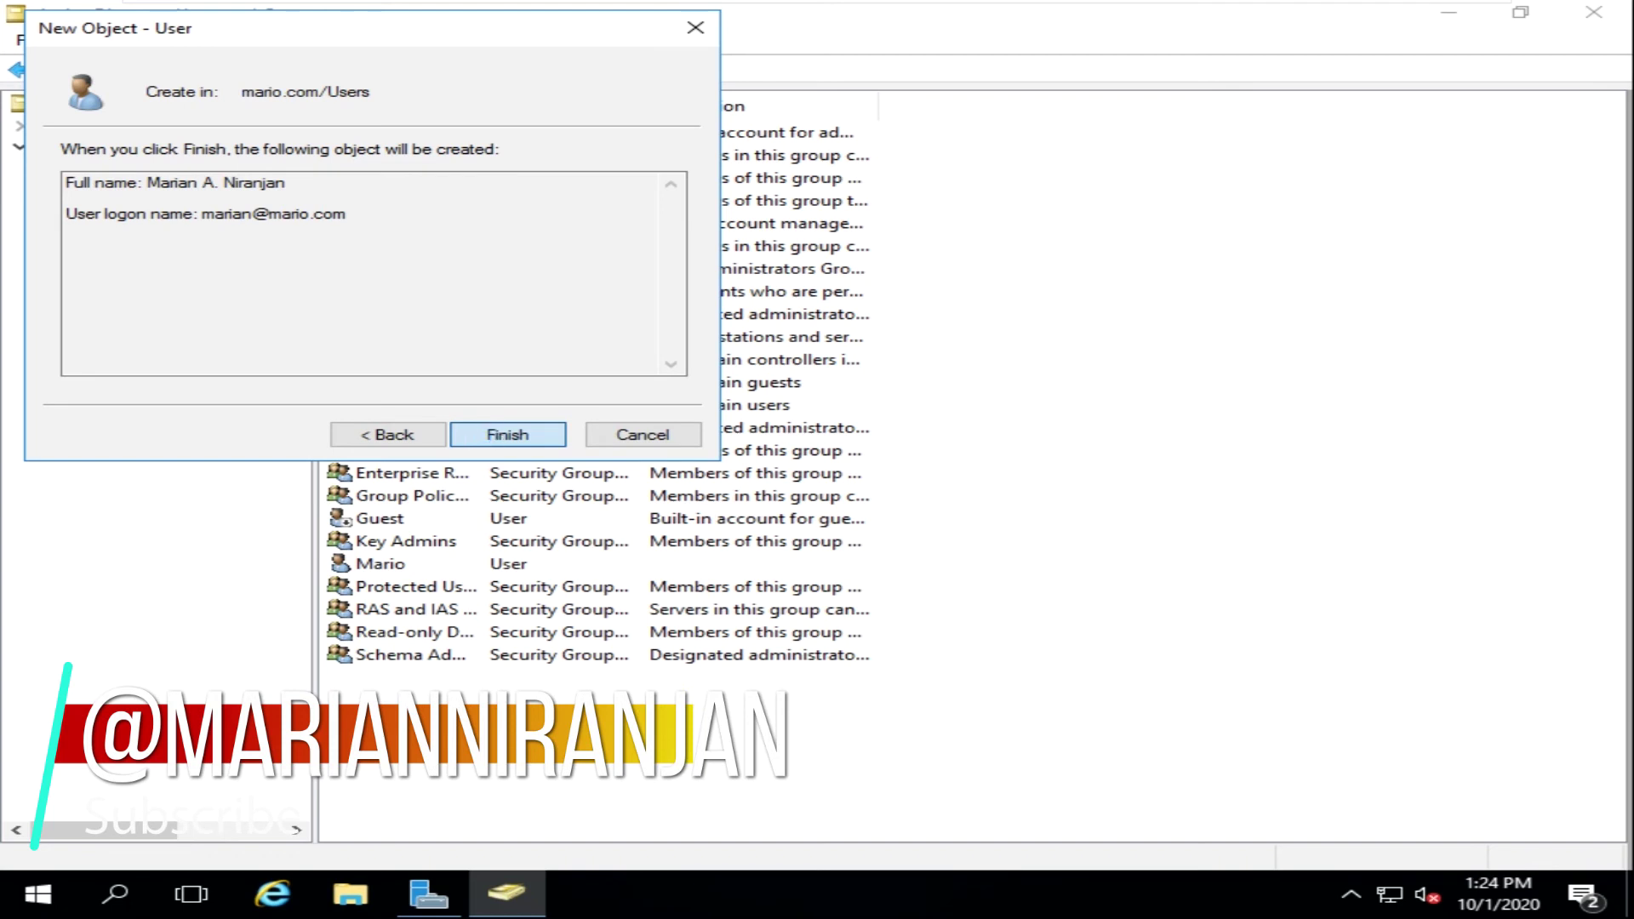
{"action": "left_click", "coordinate": [507, 434]}
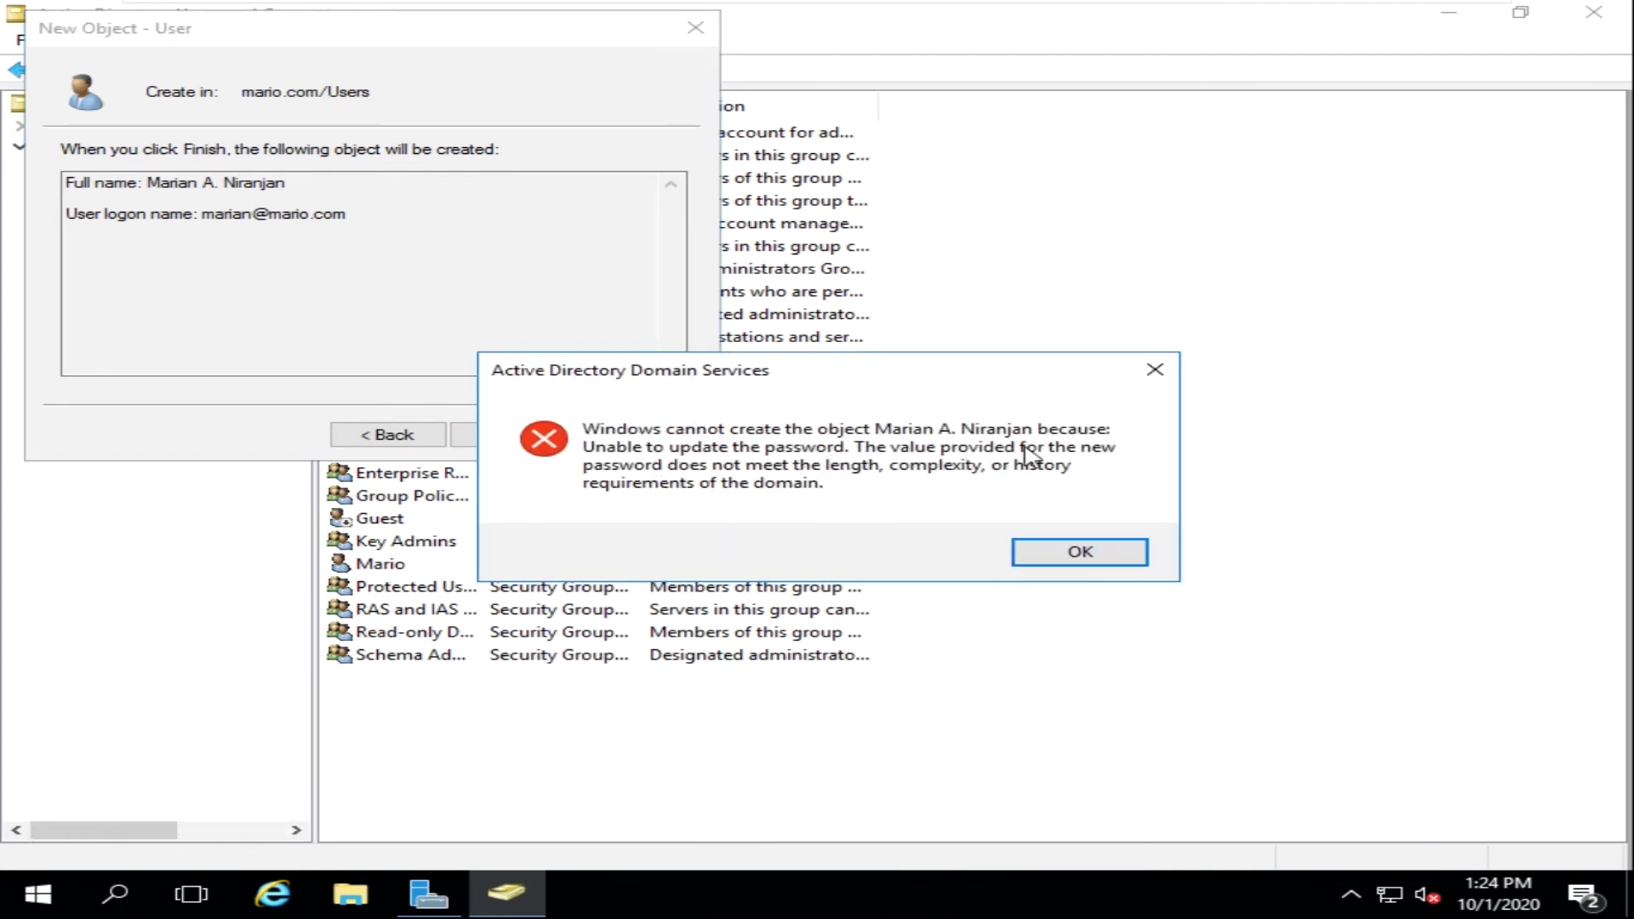
- Set and confirm a complex password, enable 'Password never expires', and create the user
{"action": "left_click", "coordinate": [1032, 554]}
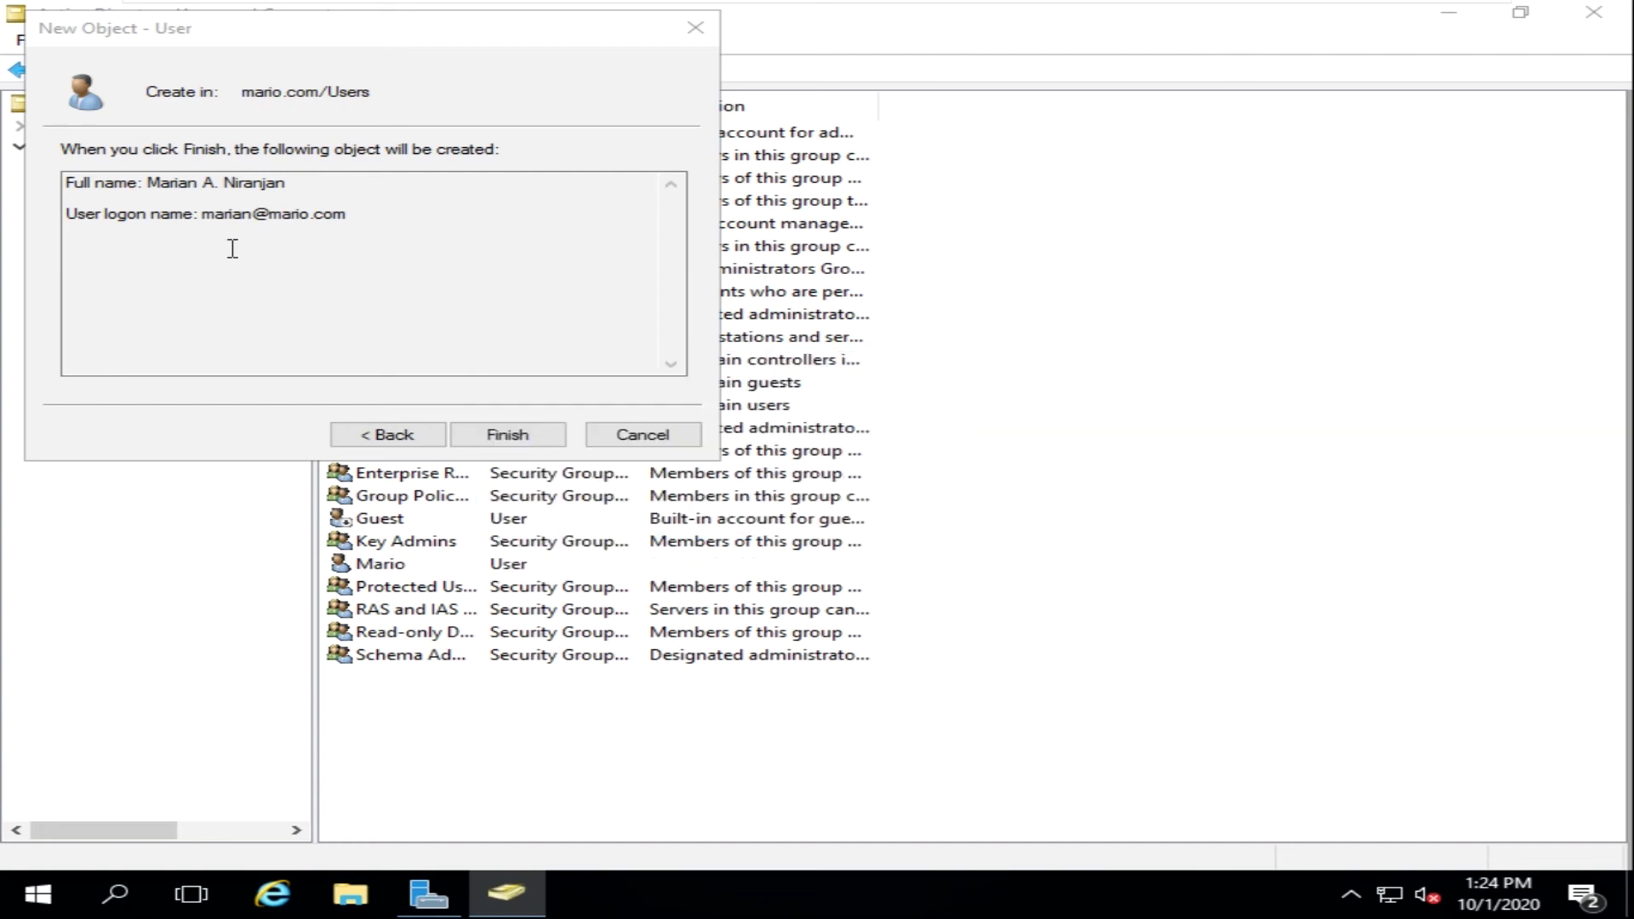
{"action": "left_click", "coordinate": [398, 434]}
{"action": "type", "text": "P@ssw0"}
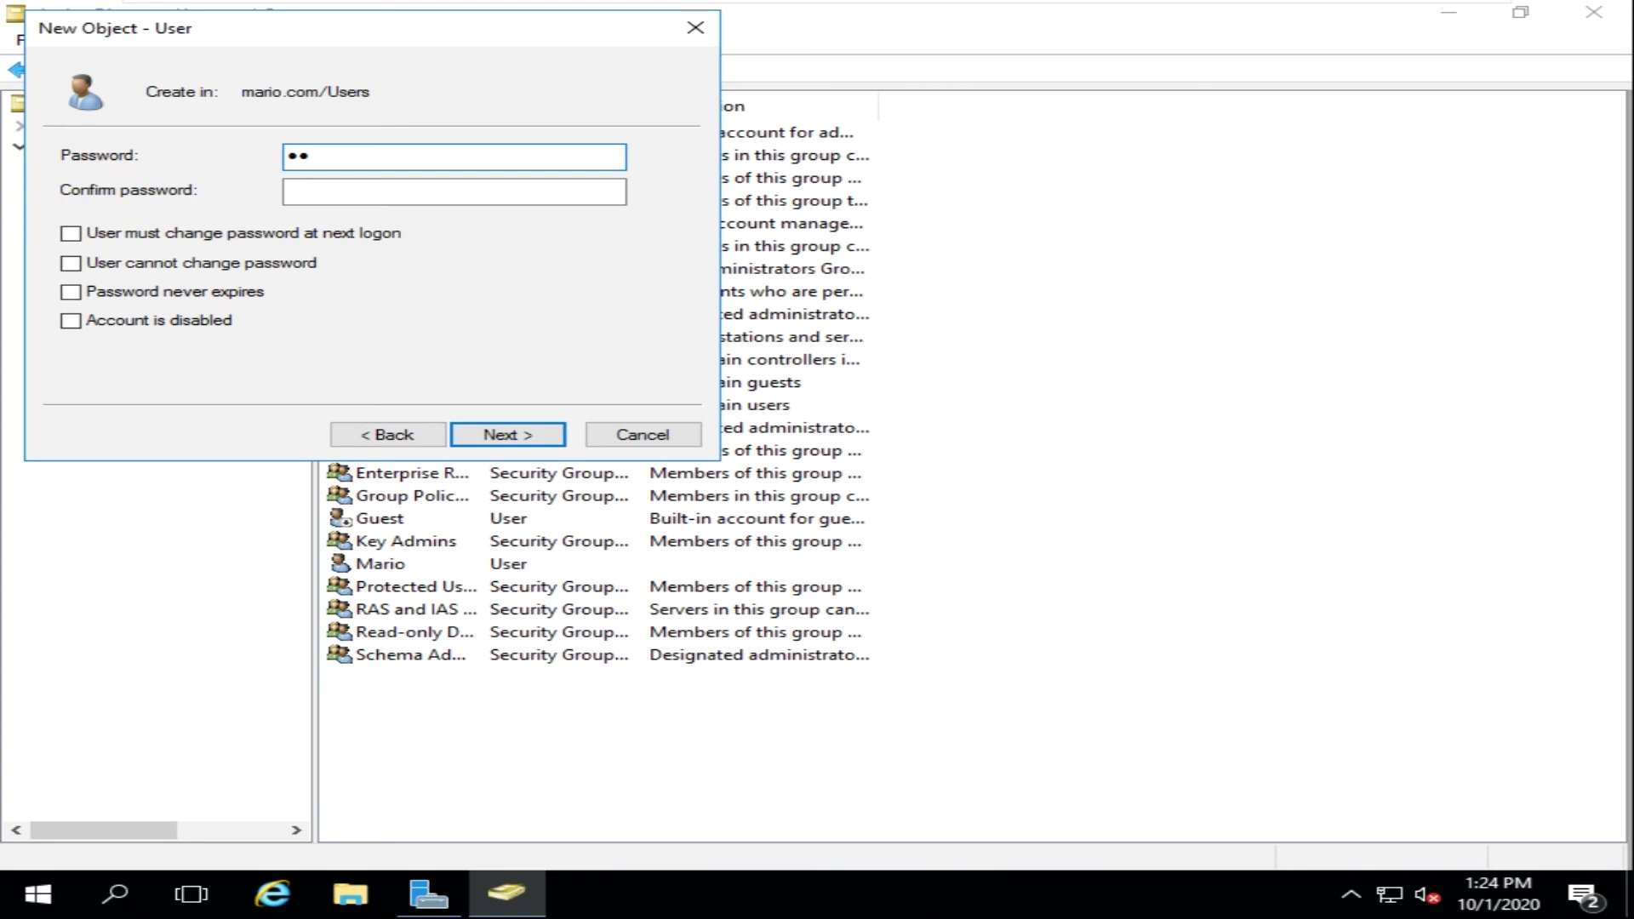
{"action": "type", "text": "rd1234"}
{"action": "key", "text": "Tab"}
{"action": "type", "text": "P@ssw0rd1234"}
{"action": "key", "text": "Tab"}
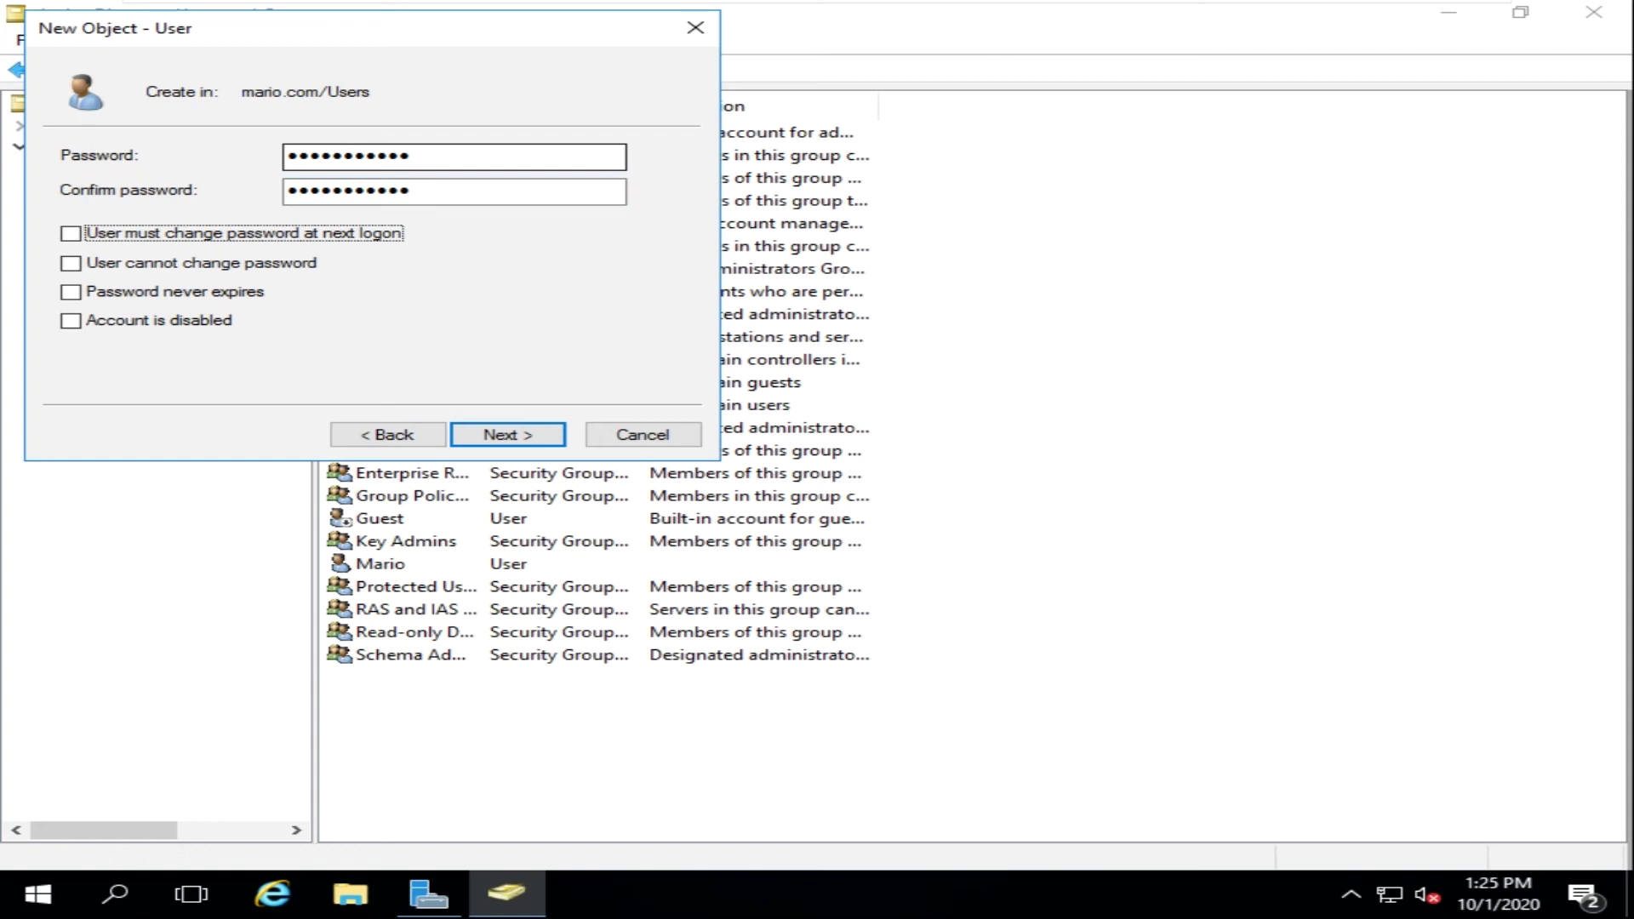
{"action": "left_click", "coordinate": [151, 295]}
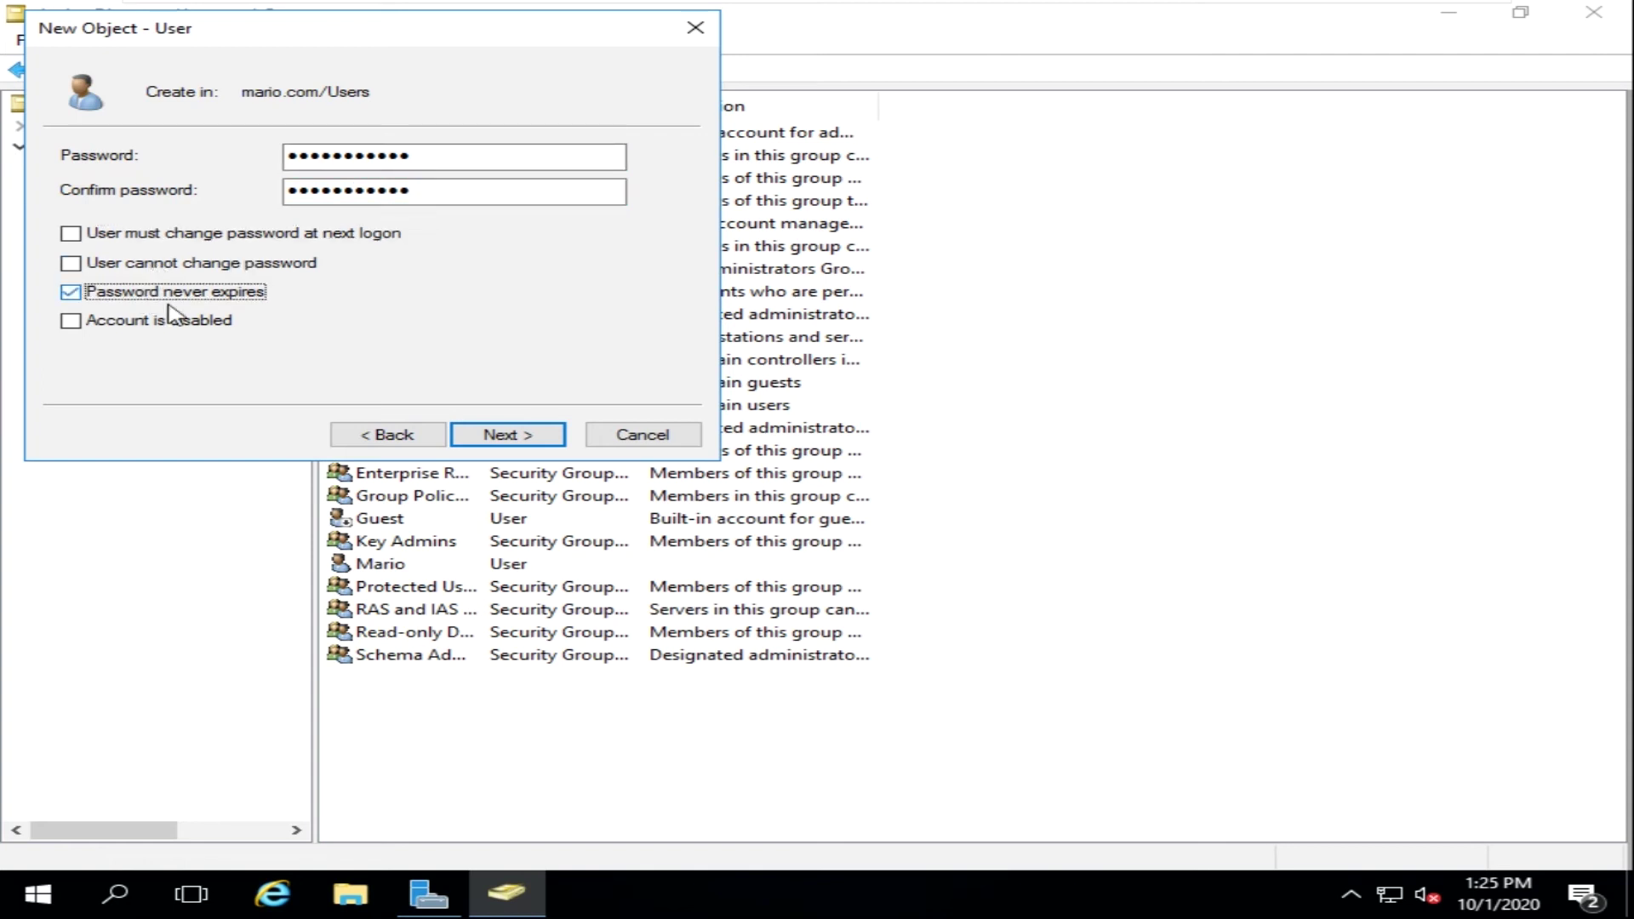
{"action": "left_click", "coordinate": [553, 444]}
{"action": "left_click", "coordinate": [547, 436]}
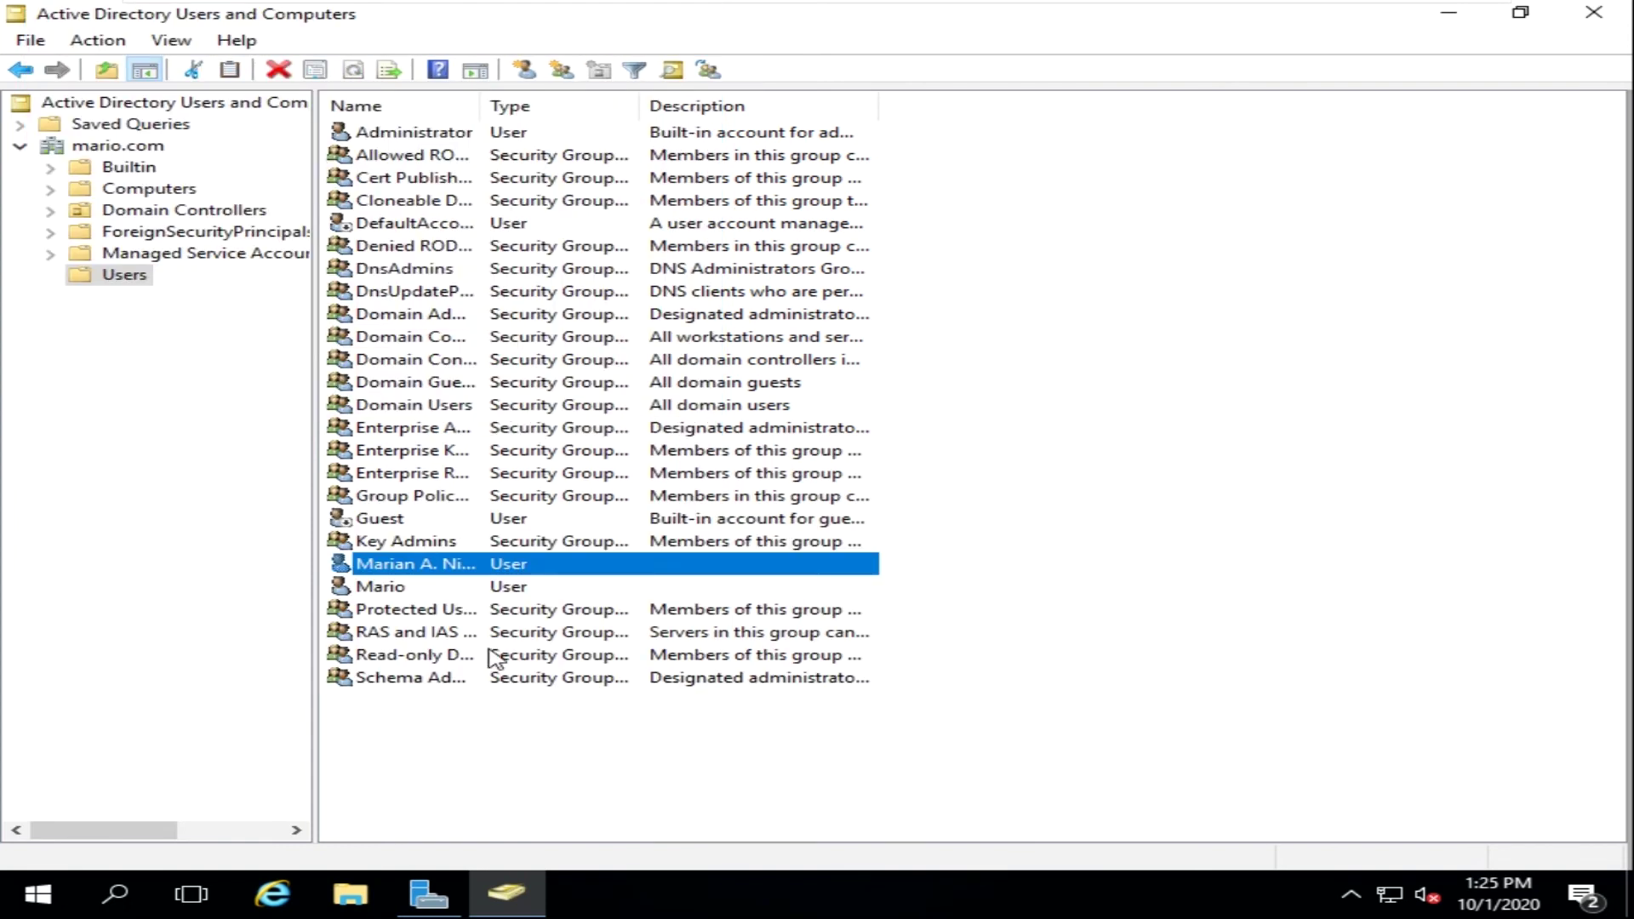
- Widen the Name column and add a global security group named 'Uers' to mario.com/Users
{"action": "left_click", "coordinate": [532, 779]}
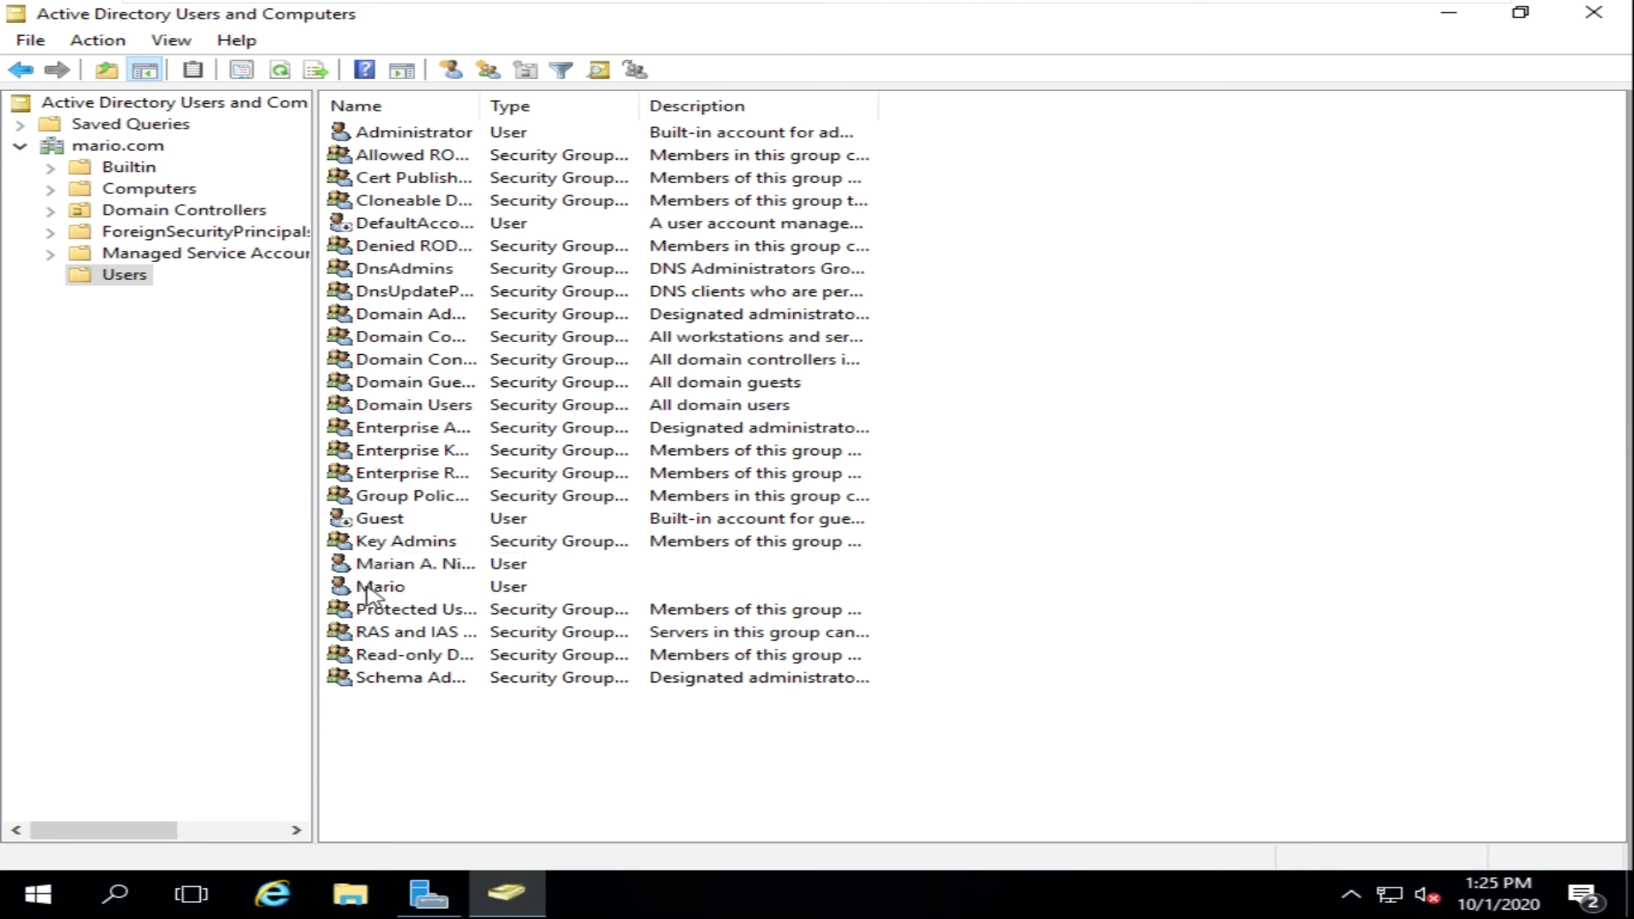
{"action": "left_click_drag", "start_coordinate": [479, 106], "coordinate": [518, 106]}
{"action": "right_click", "coordinate": [1112, 531]}
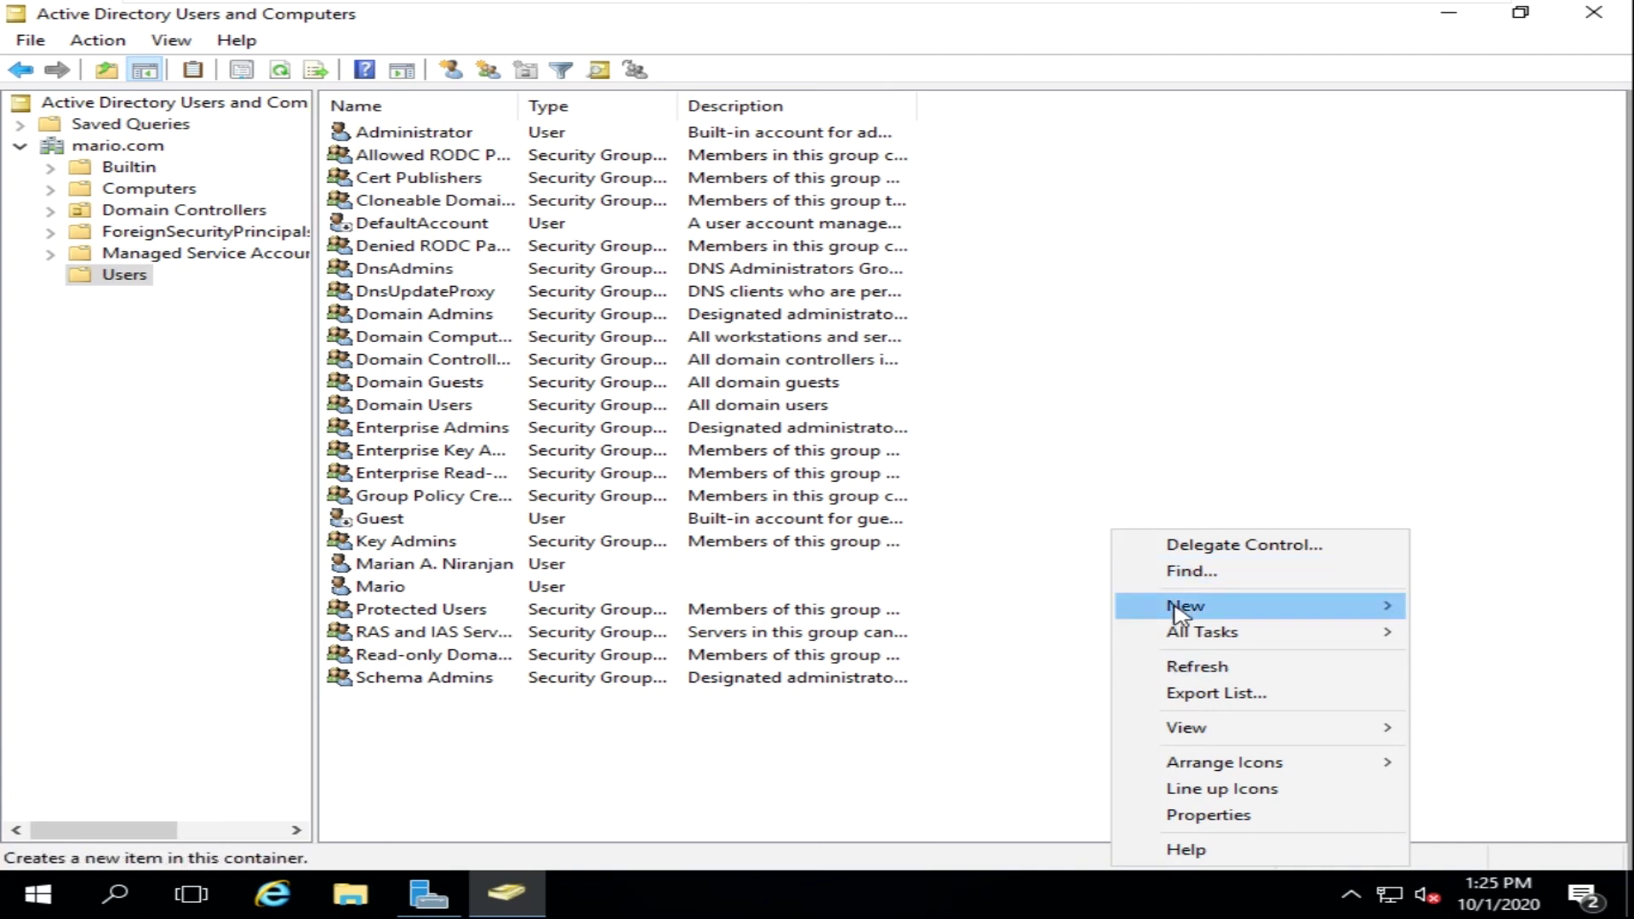
{"action": "mouse_move", "coordinate": [1179, 611]}
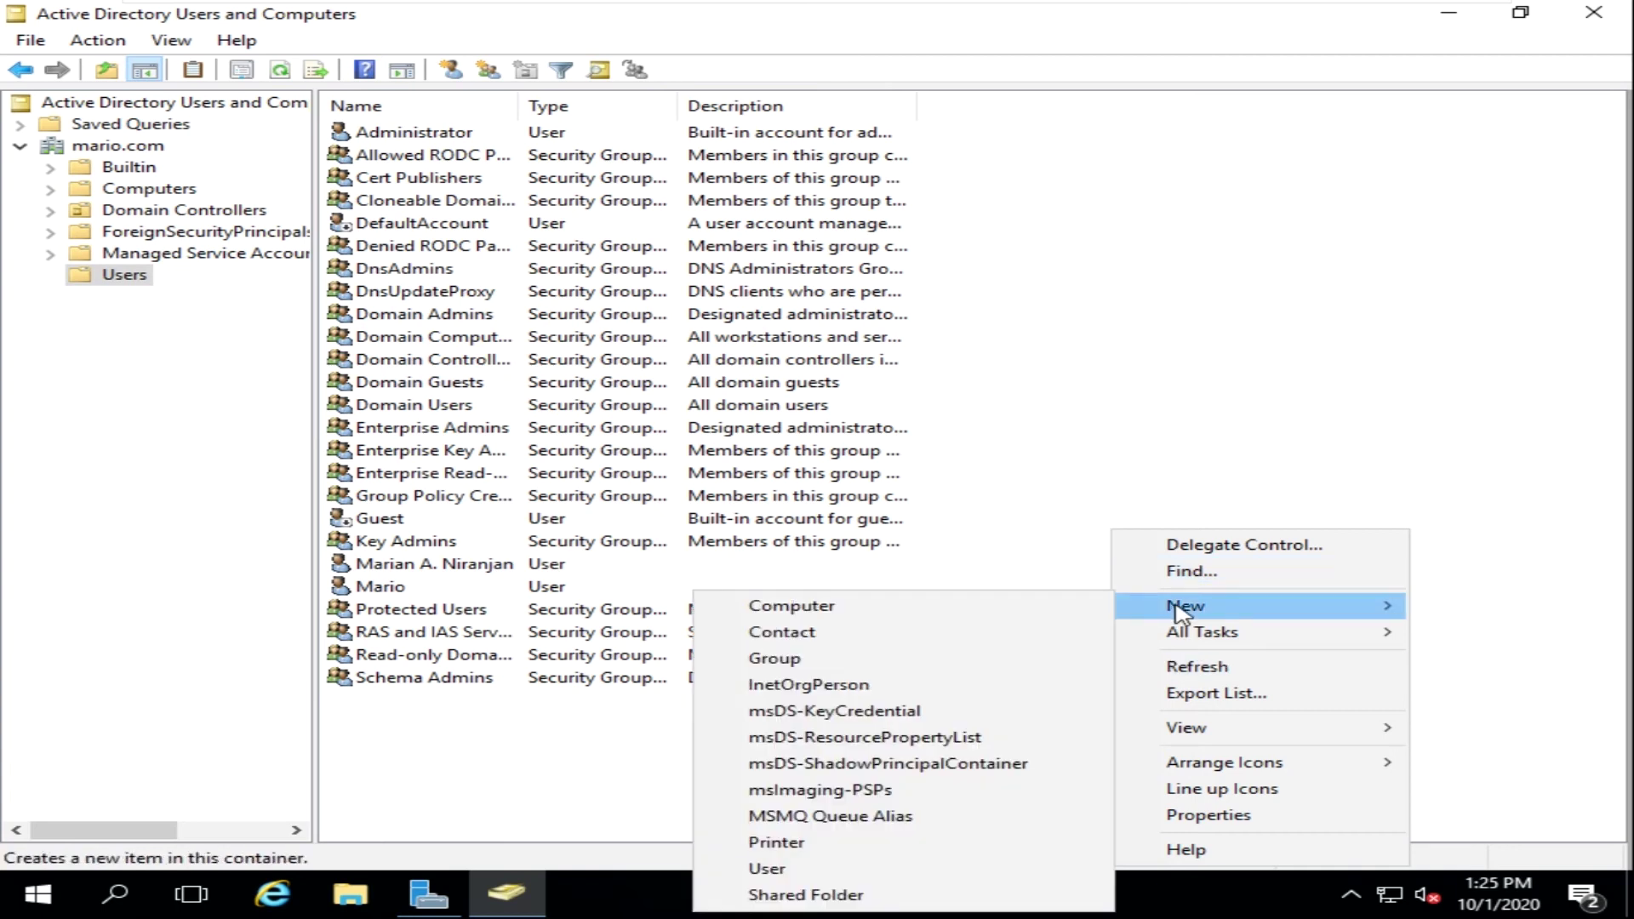
{"action": "left_click", "coordinate": [974, 666]}
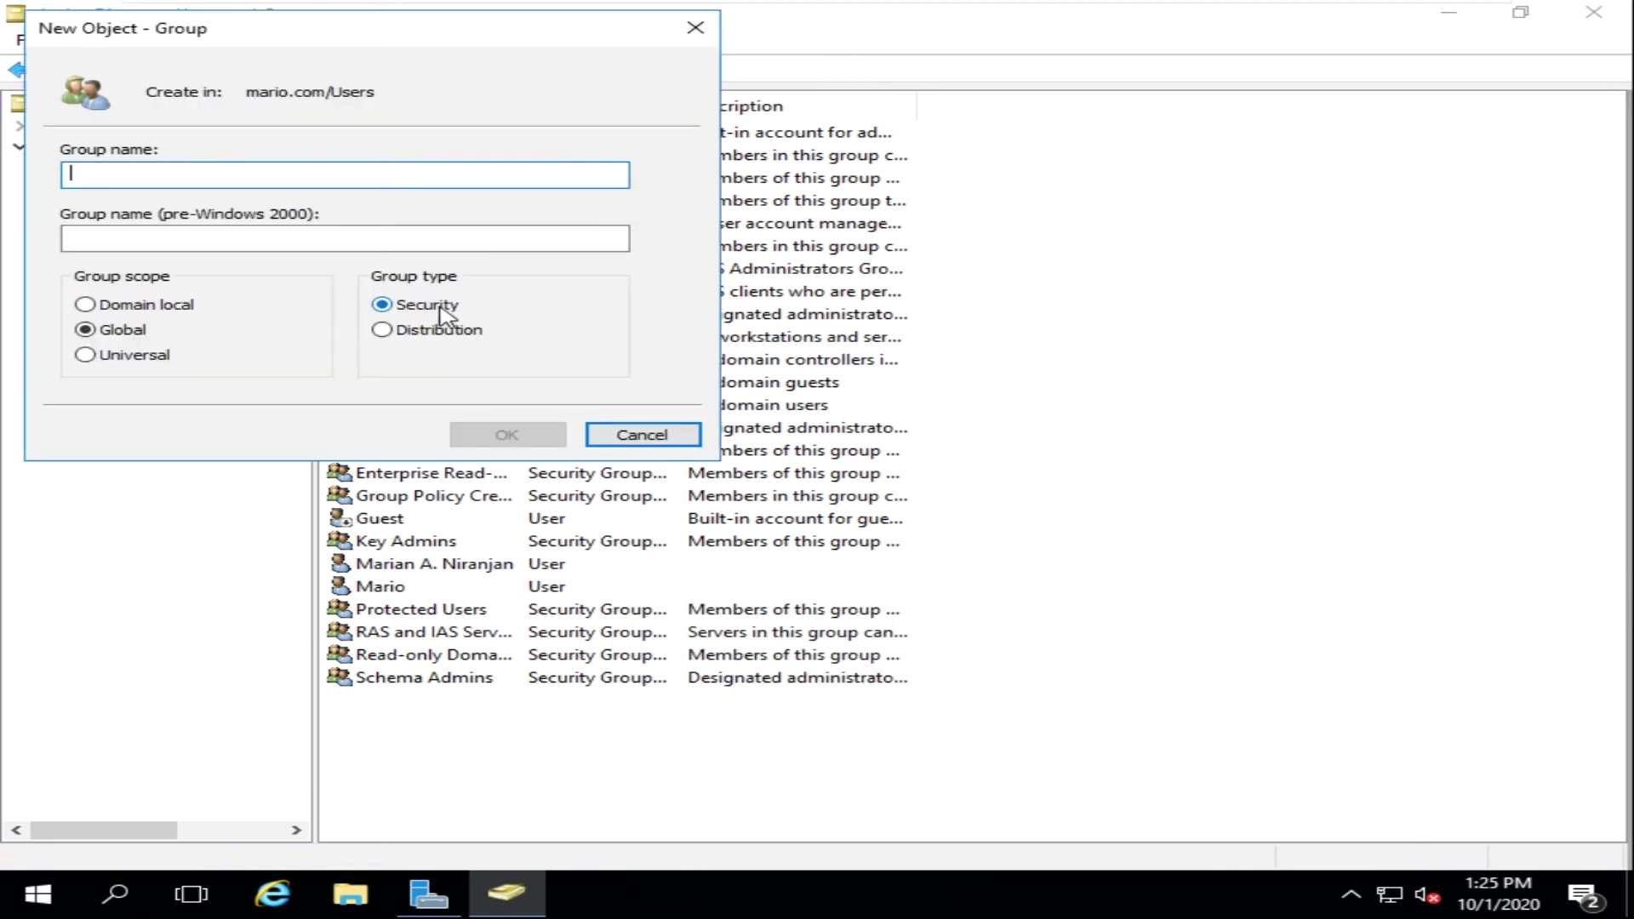
{"action": "type", "text": "Uers"}
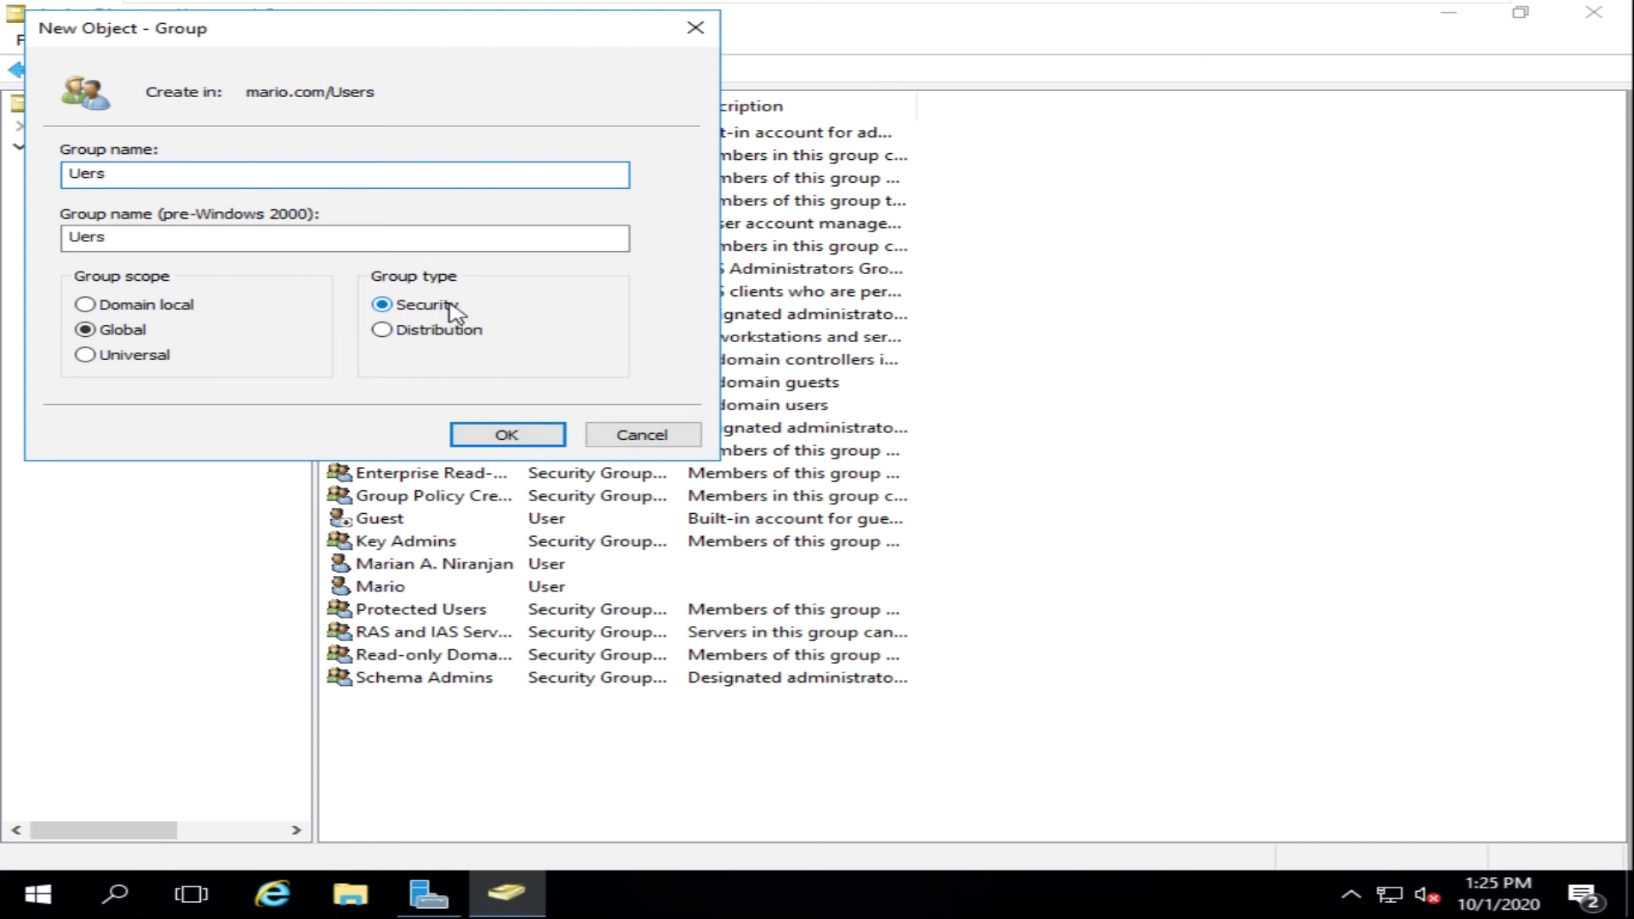
{"action": "left_click", "coordinate": [506, 435]}
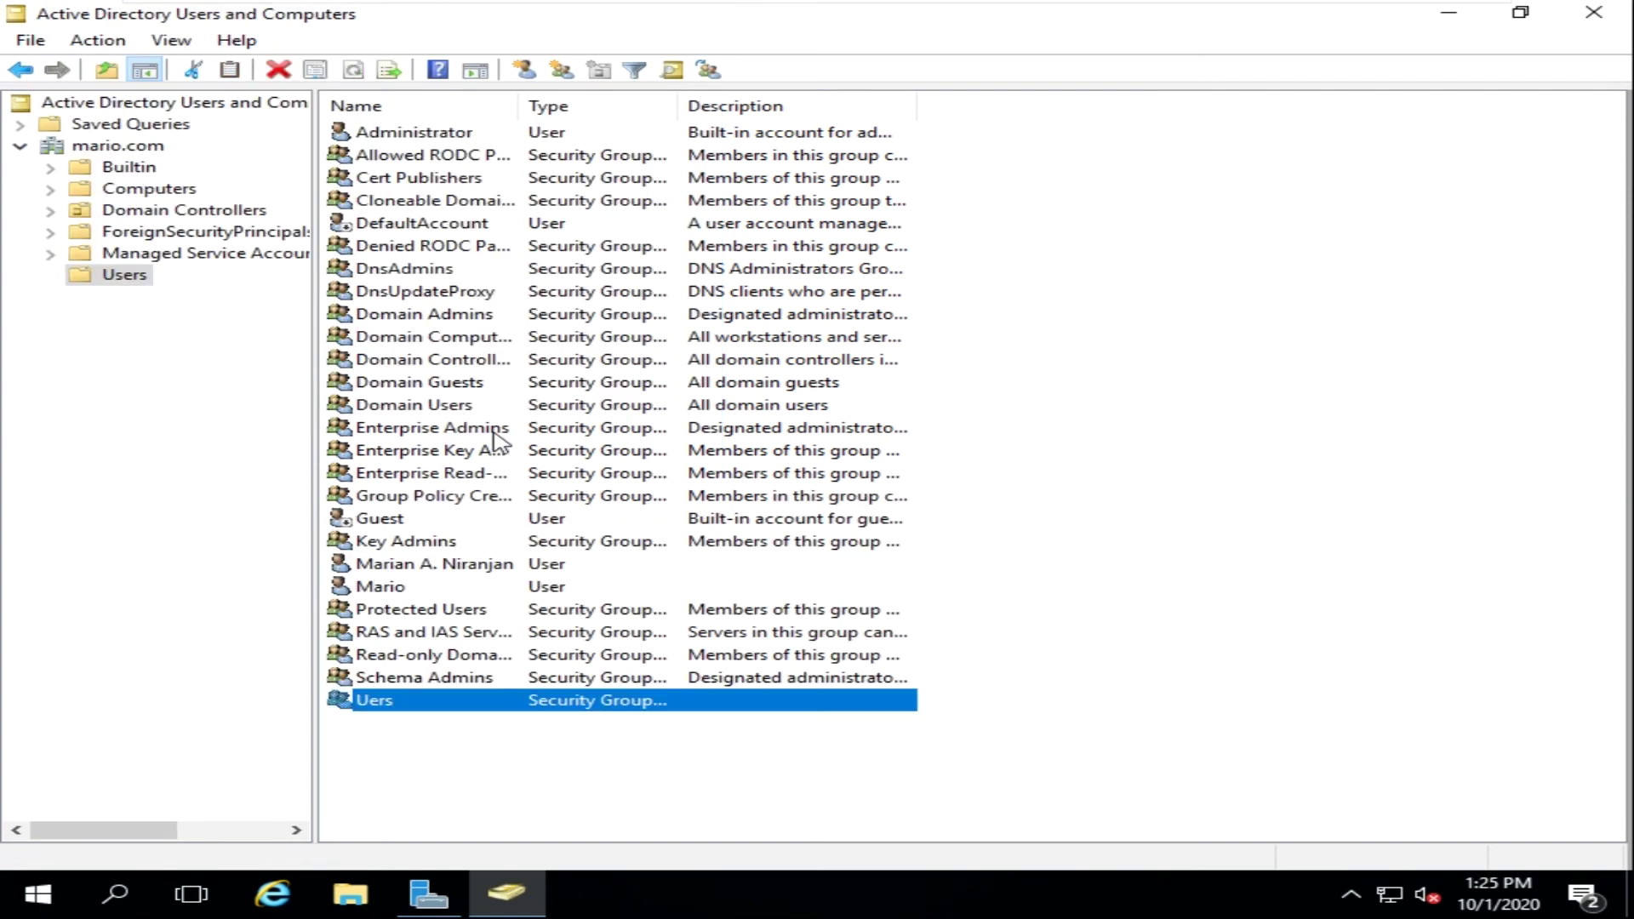
- Rename the 'Uers' group to 'User permissions' and confirm the rename
{"action": "left_click", "coordinate": [436, 772]}
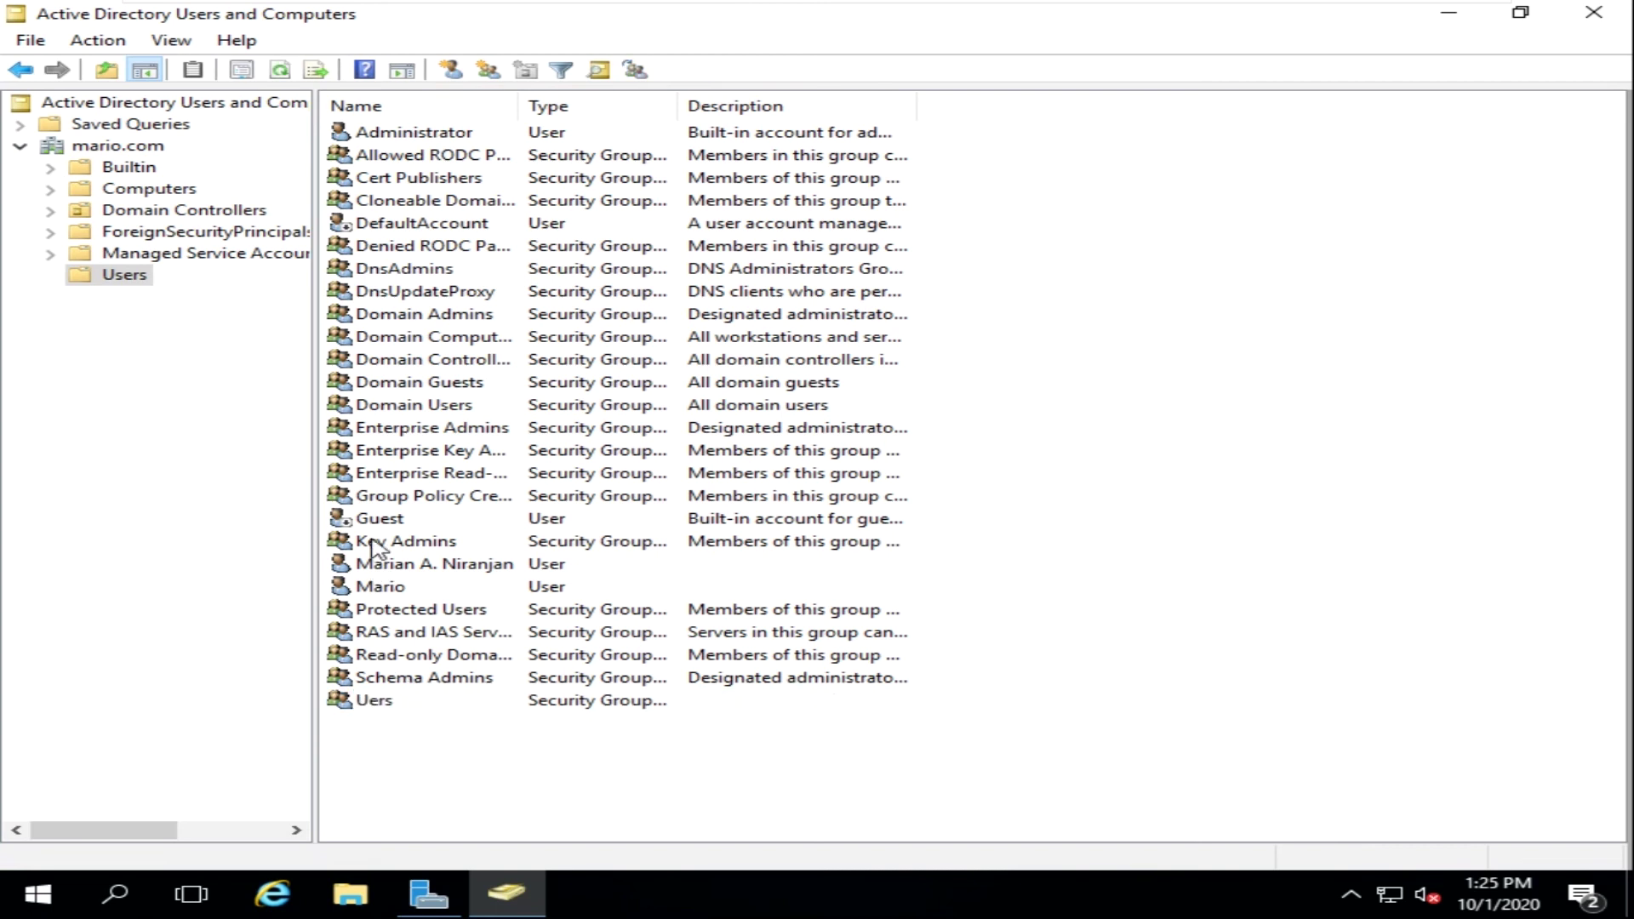
{"action": "left_click", "coordinate": [365, 709]}
{"action": "right_click", "coordinate": [364, 709]}
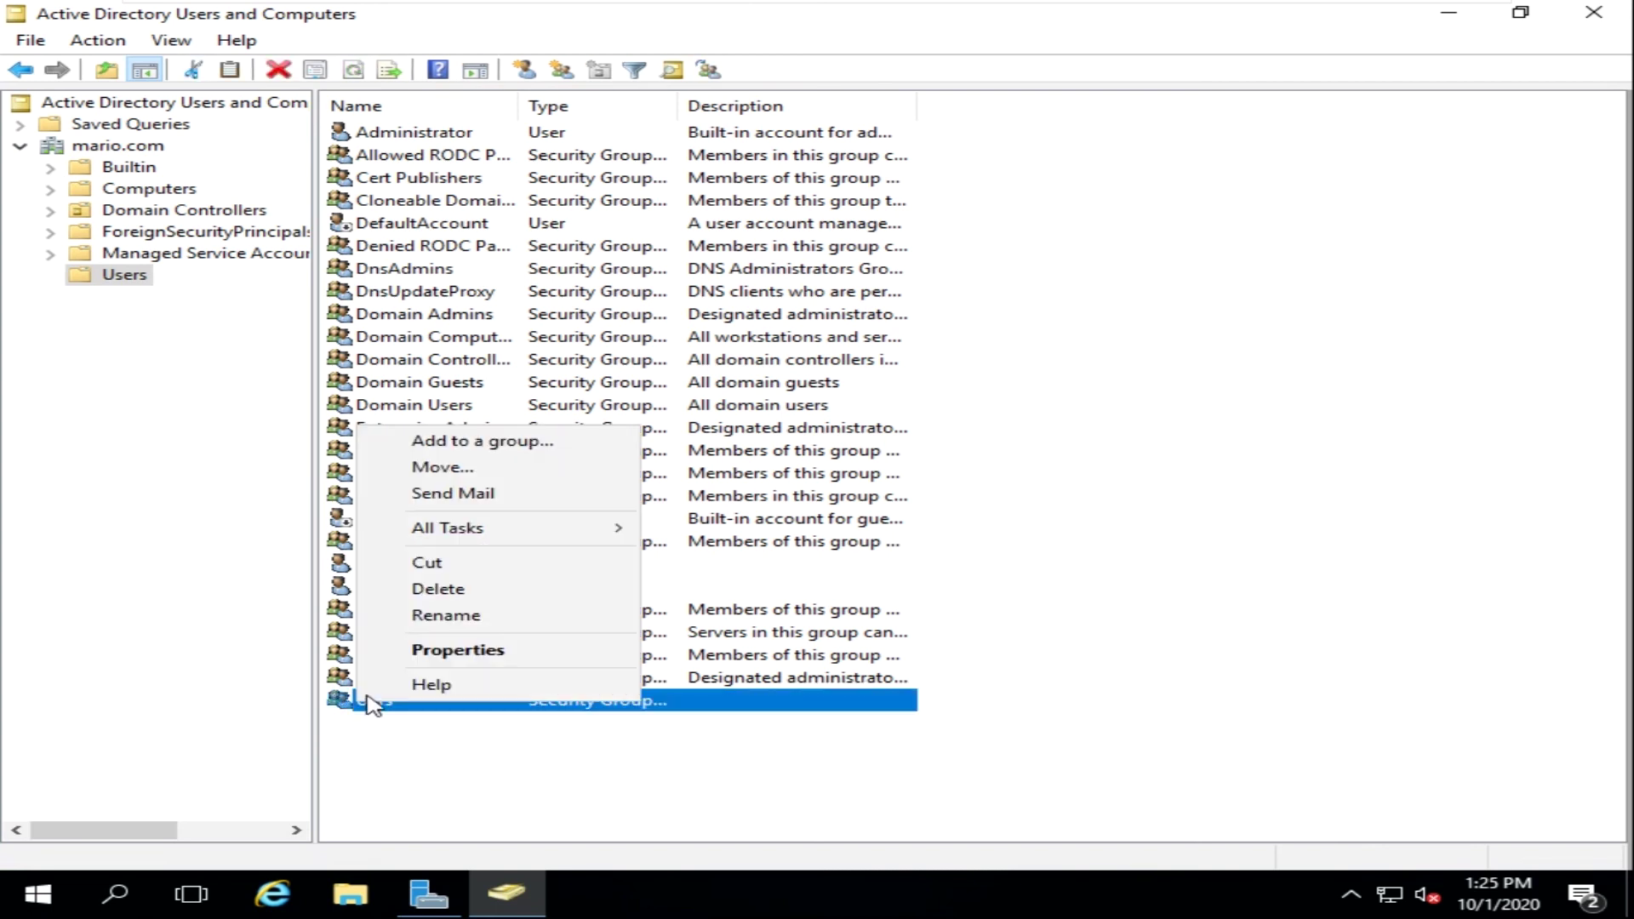
{"action": "left_click", "coordinate": [418, 630]}
{"action": "left_click", "coordinate": [369, 701]}
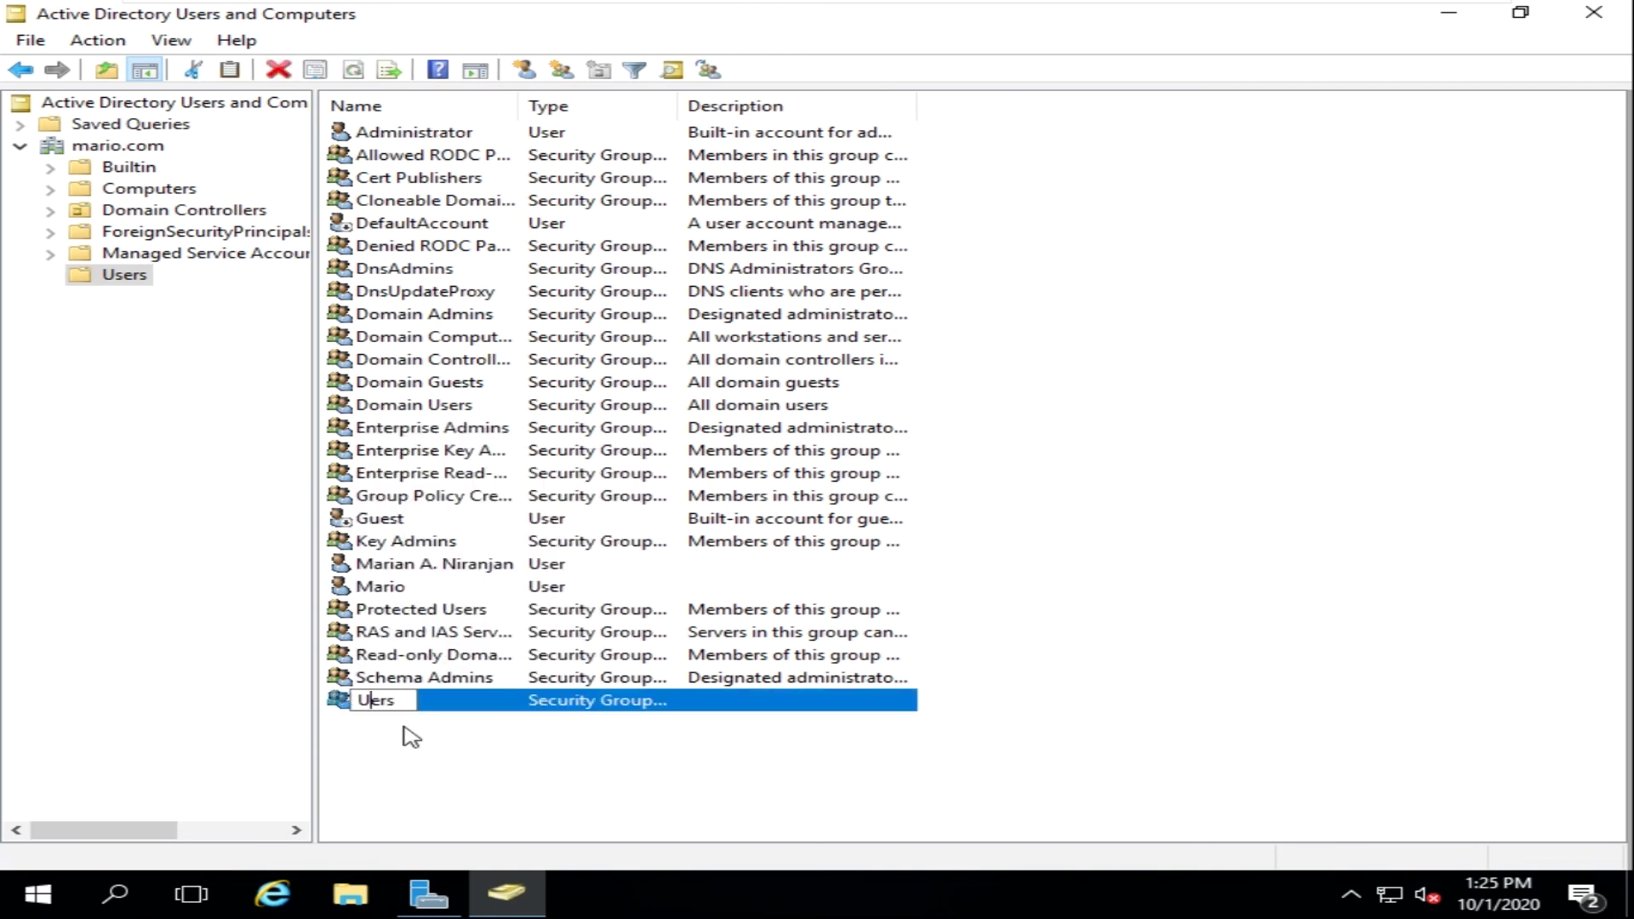
{"action": "type", "text": "s"}
{"action": "key", "text": "End"}
{"action": "key", "text": "BackSpace"}
{"action": "type", "text": "perm"}
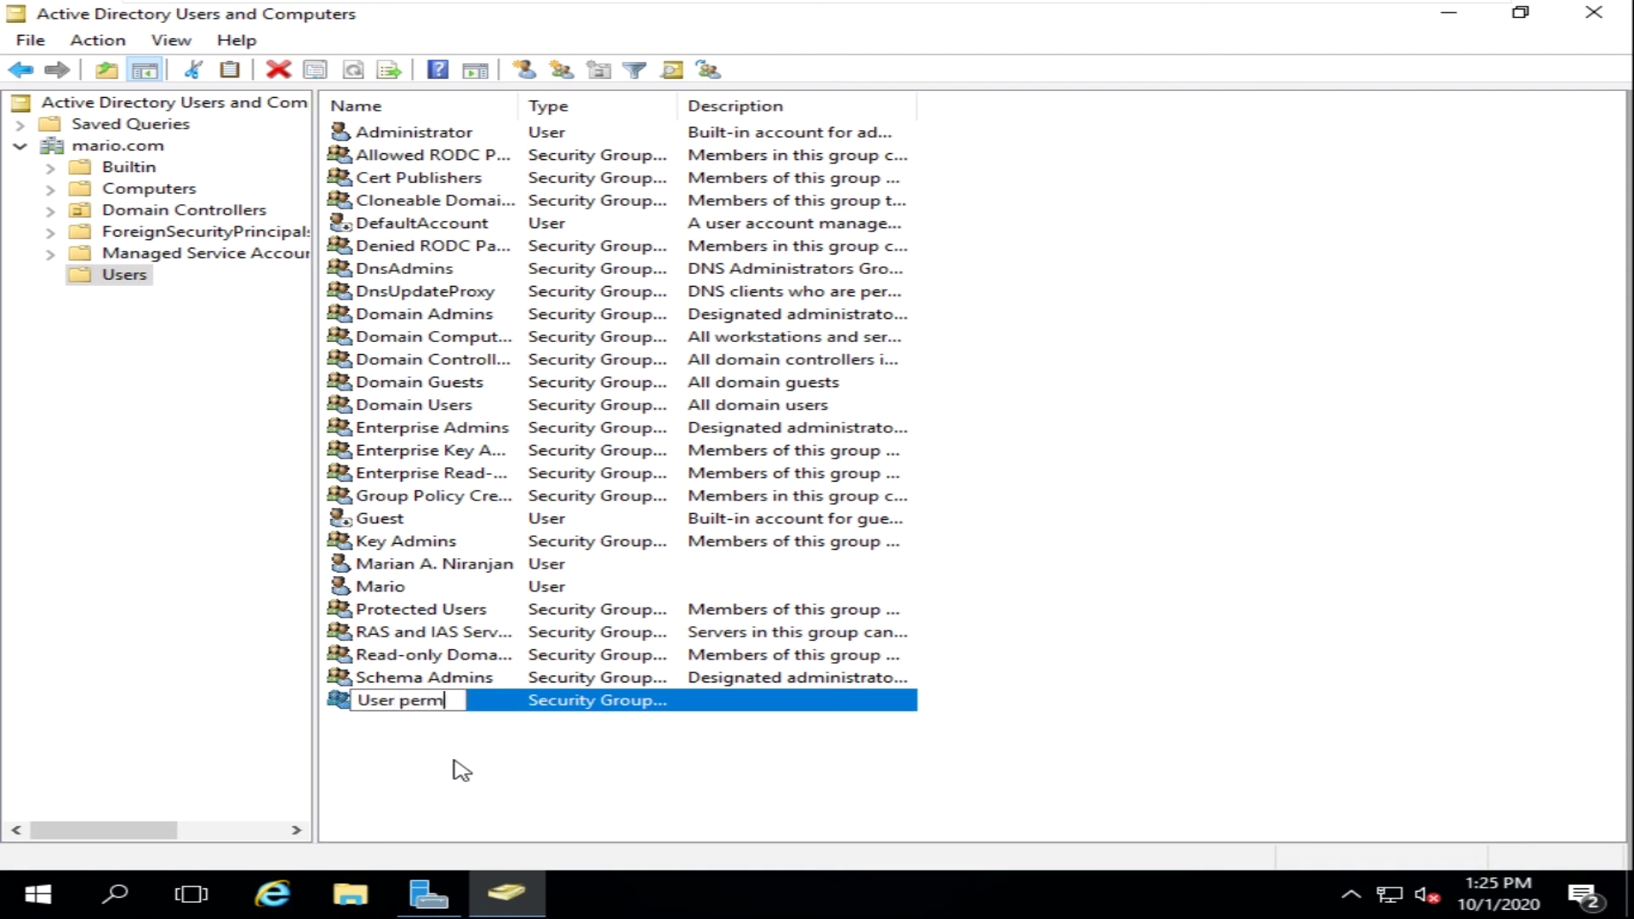
{"action": "type", "text": "issions"}
{"action": "key", "text": "Return"}
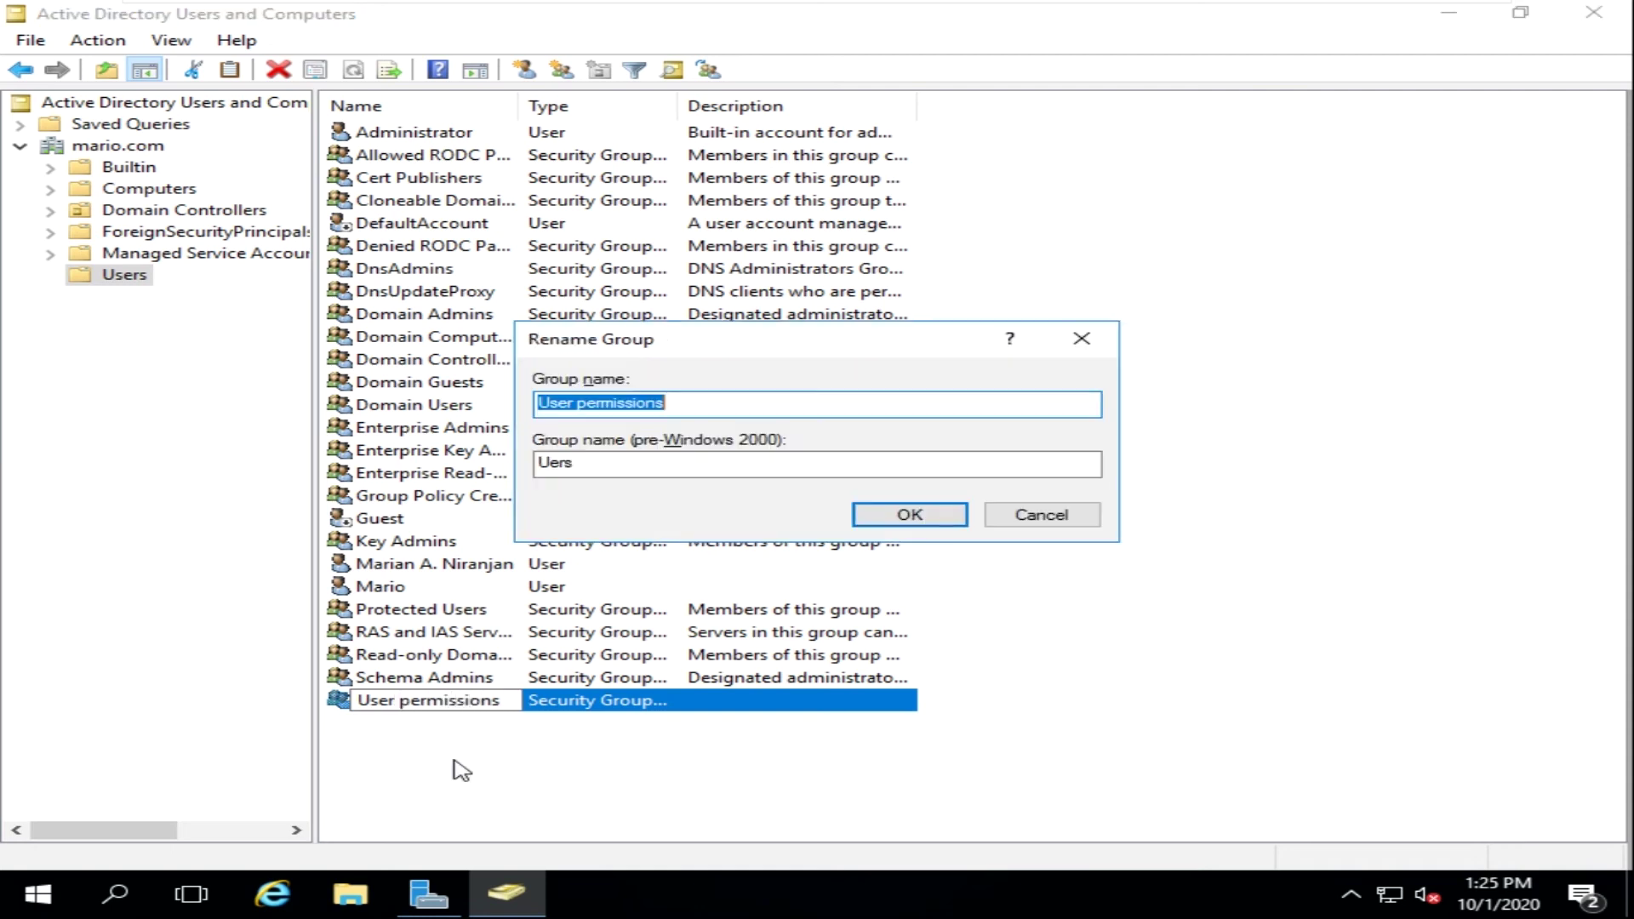
{"action": "left_click", "coordinate": [908, 515]}
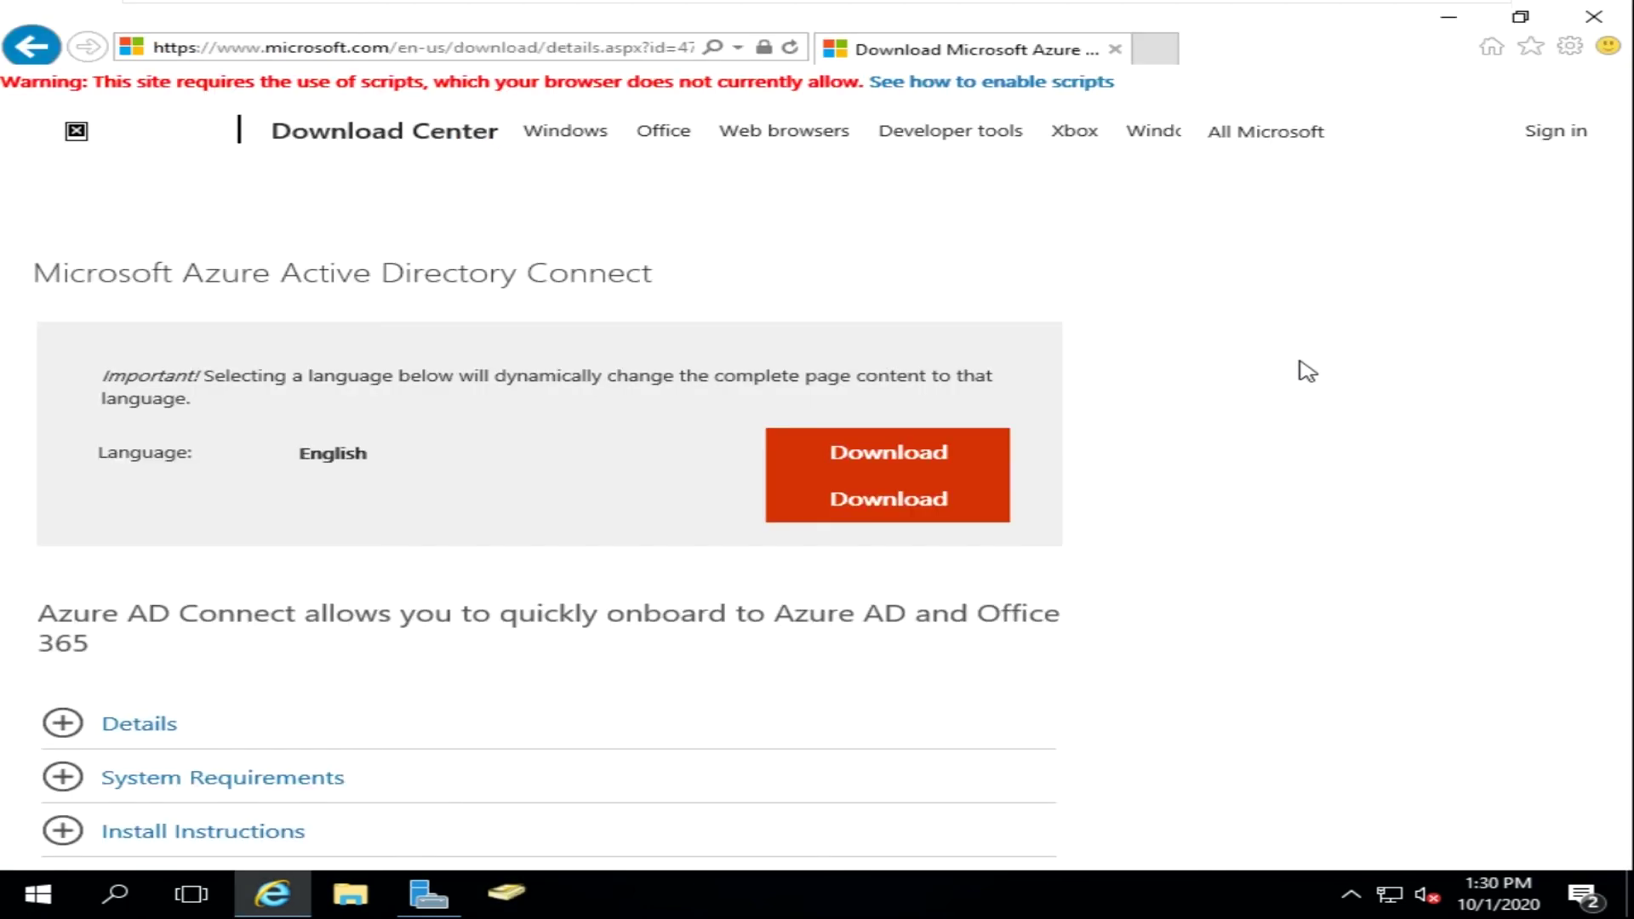
- Start the Azure AD Connect download from the Download Center page
{"action": "left_click", "coordinate": [1048, 875]}
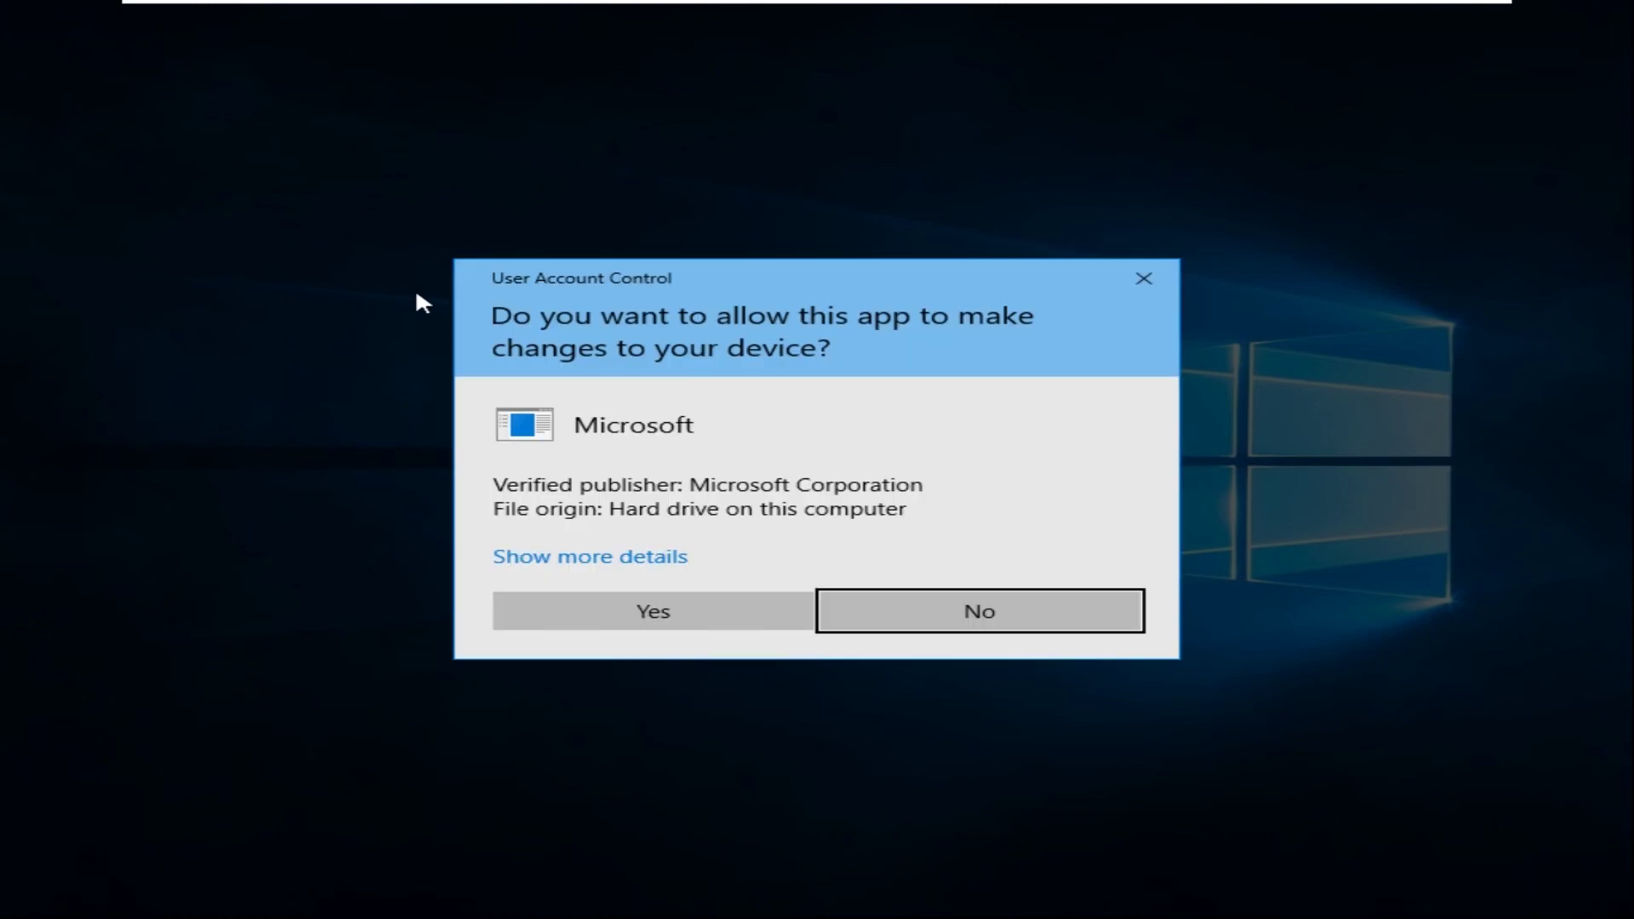
- Approve both User Account Control prompts for the Azure AD Connect installer
{"action": "left_click", "coordinate": [703, 611]}
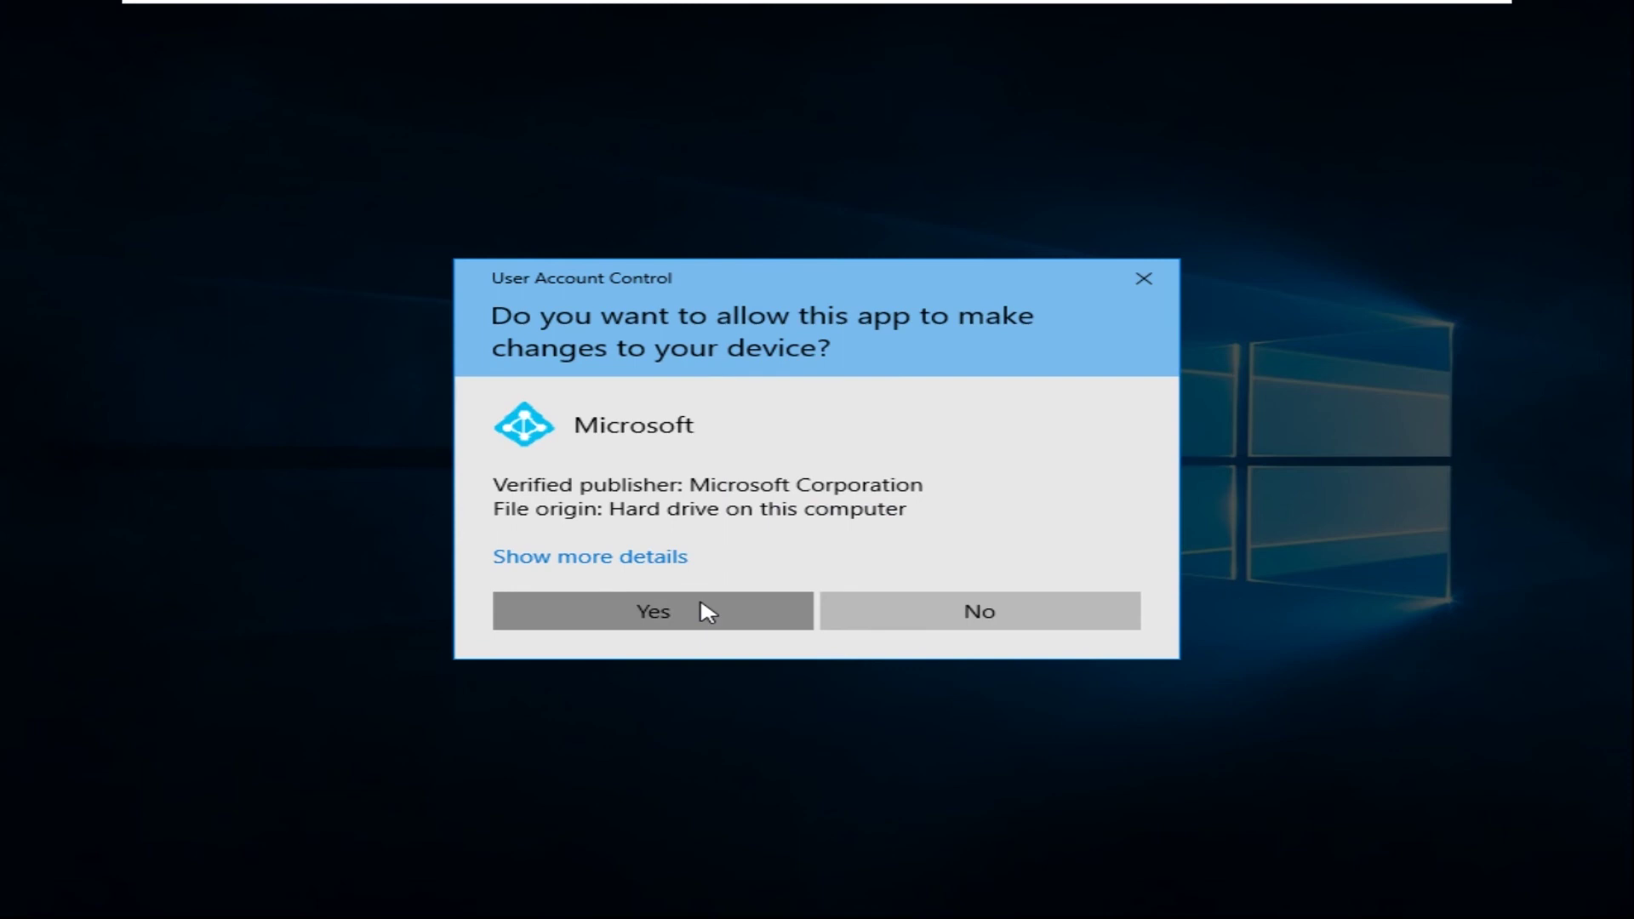
{"action": "left_click", "coordinate": [703, 611]}
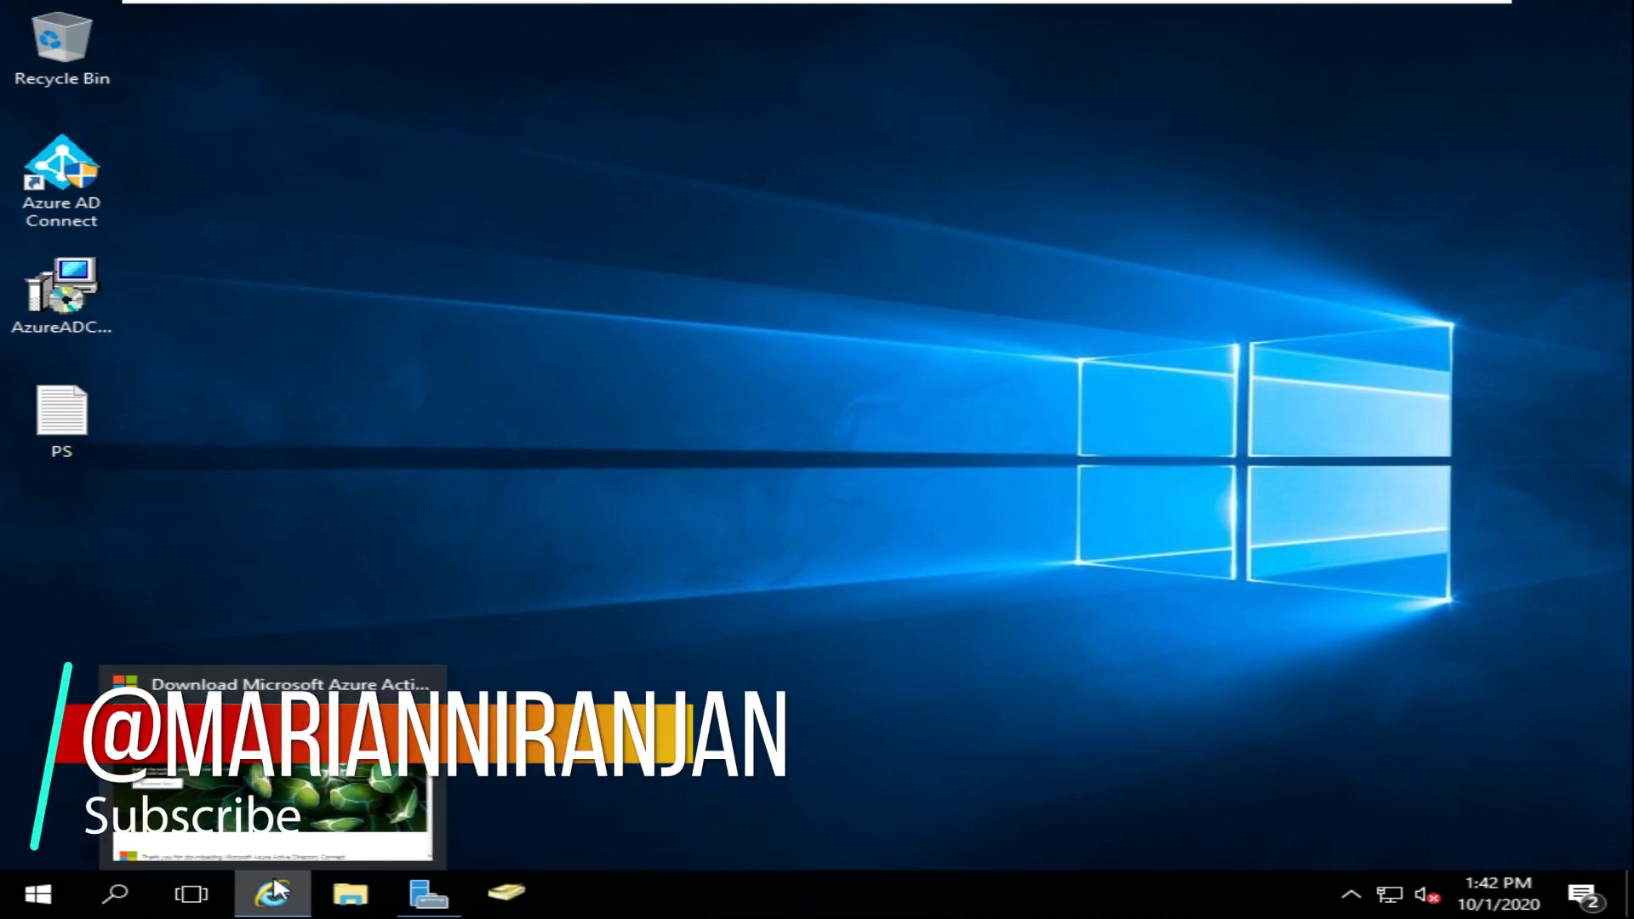
- Close the Azure download browser window from its taskbar preview
{"action": "mouse_move", "coordinate": [271, 889]}
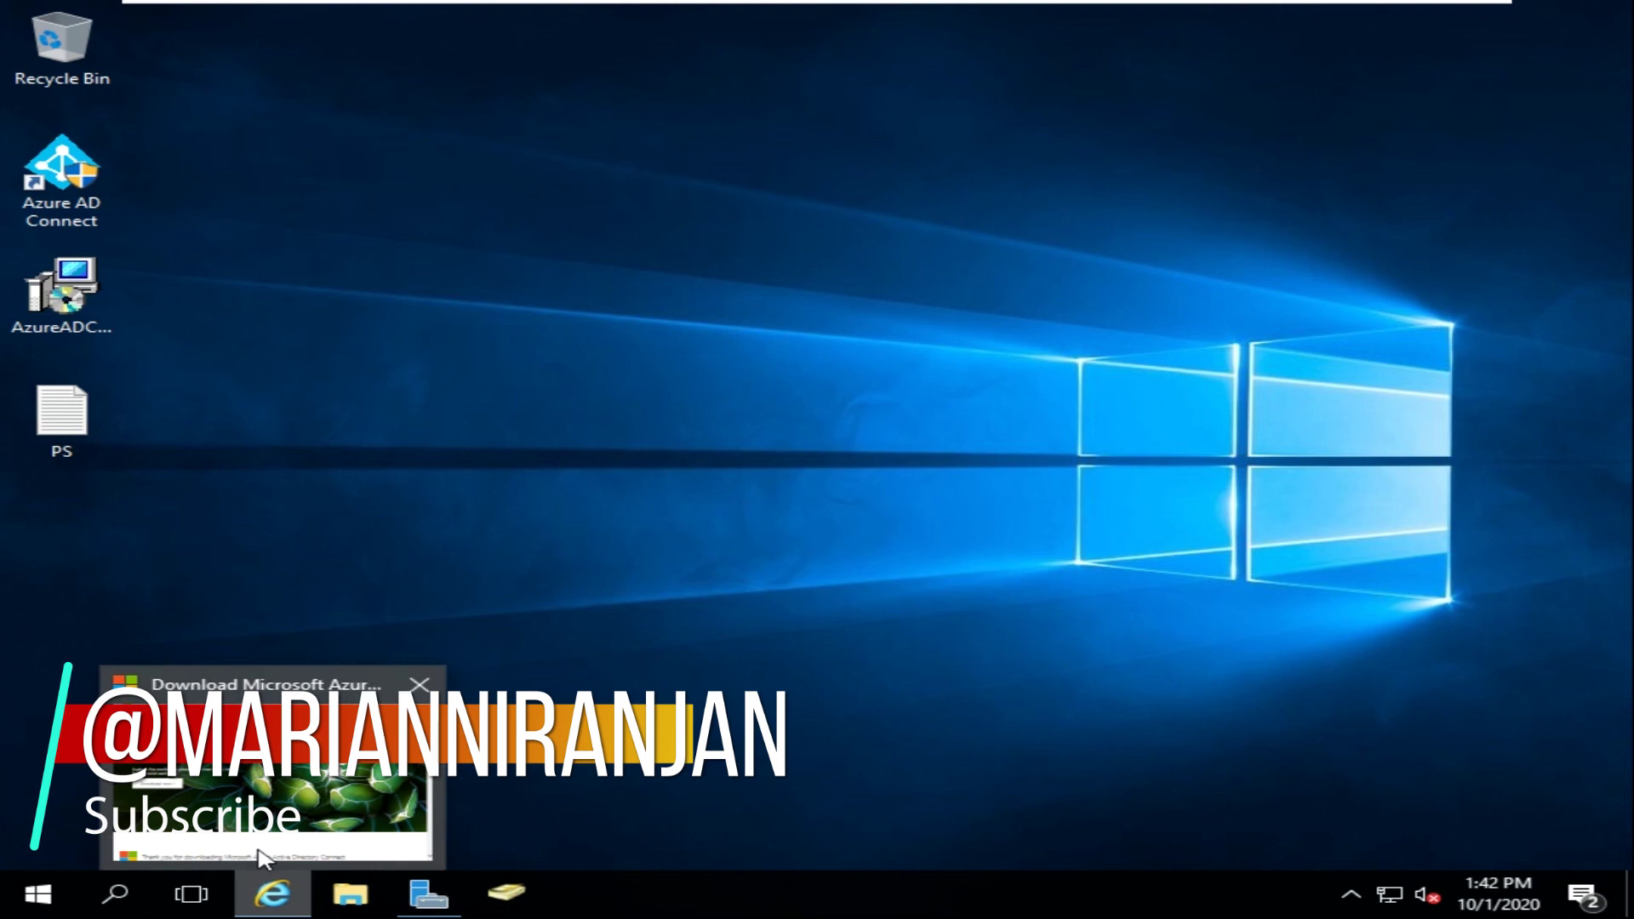
{"action": "left_click", "coordinate": [421, 688]}
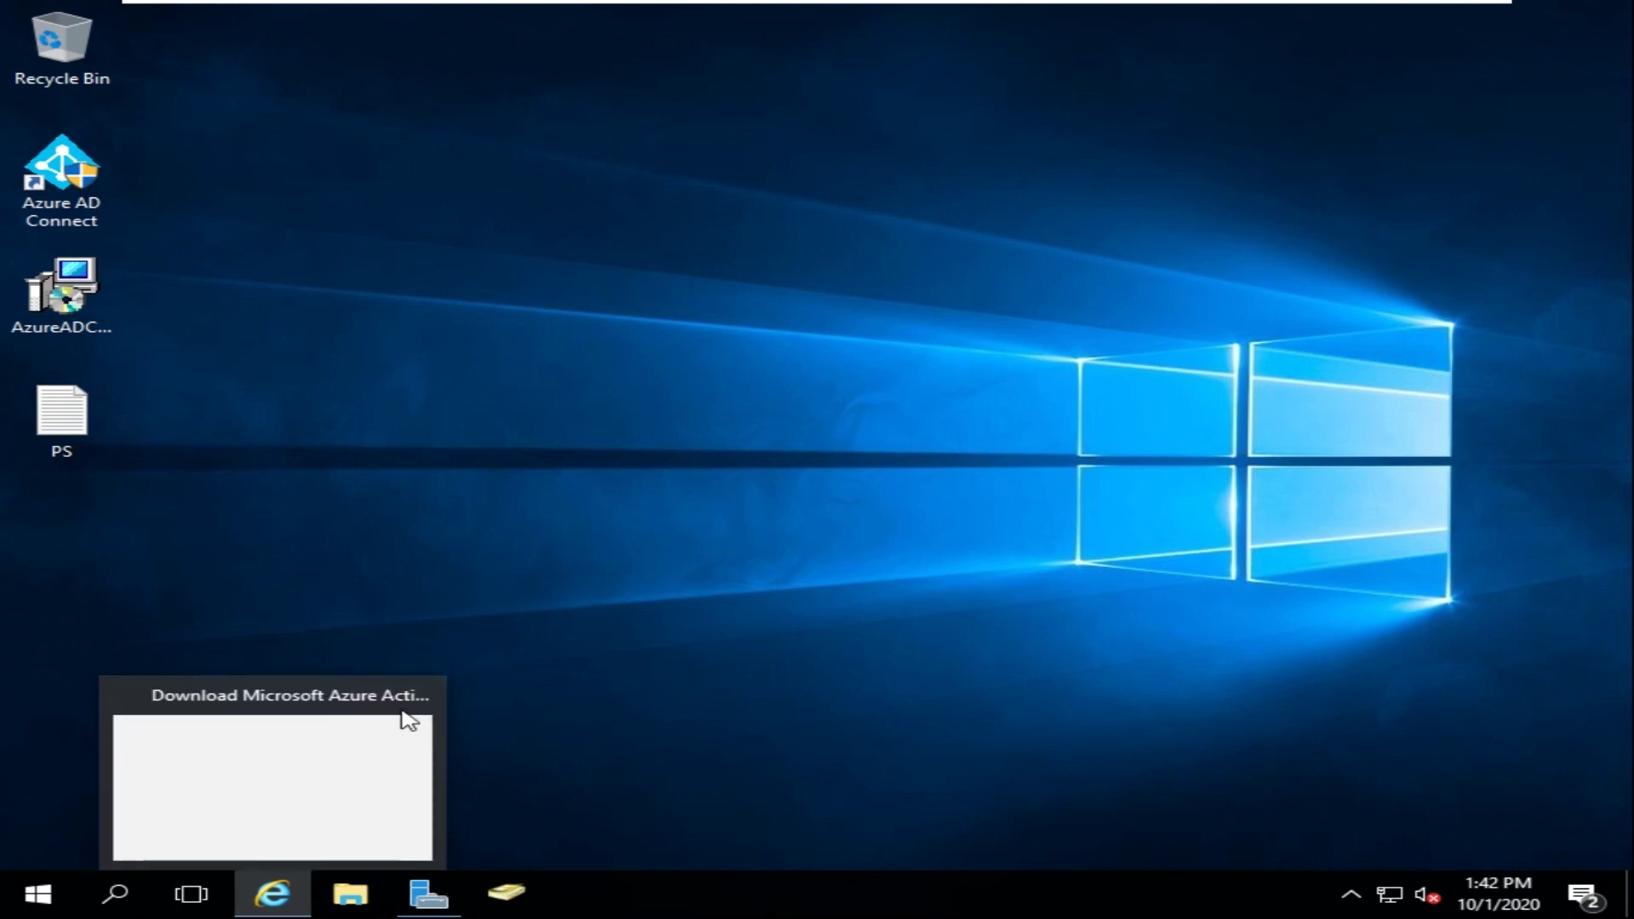
{"action": "left_click", "coordinate": [421, 689]}
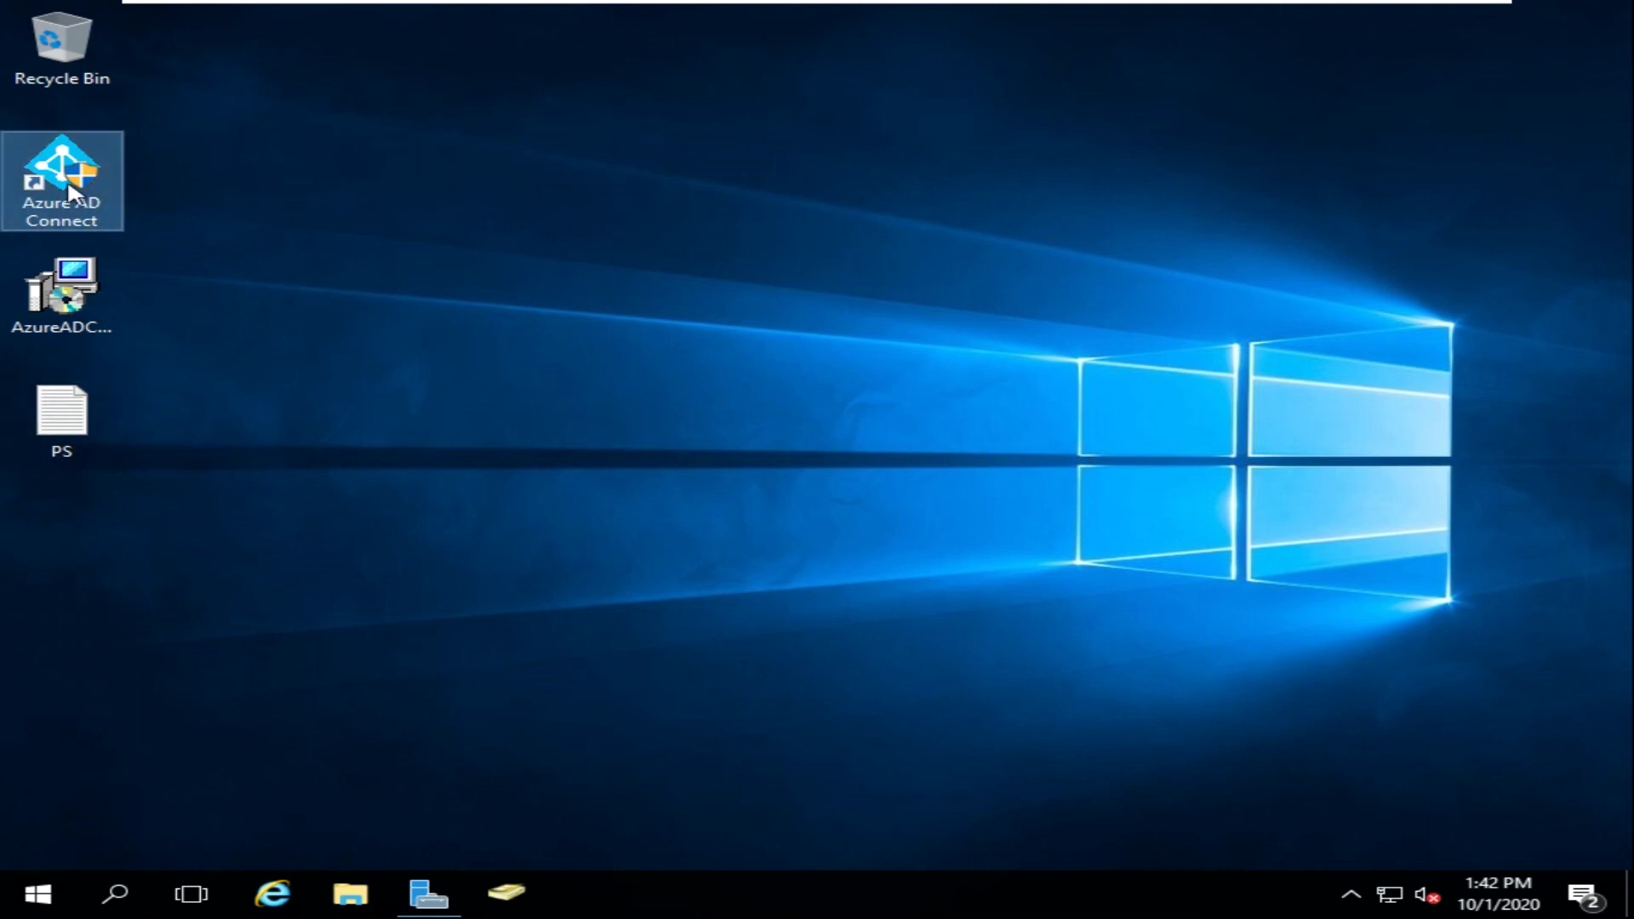
- Refresh the desktop and launch Azure AD Connect from its icon, approving the UAC prompt
{"action": "left_click", "coordinate": [764, 257]}
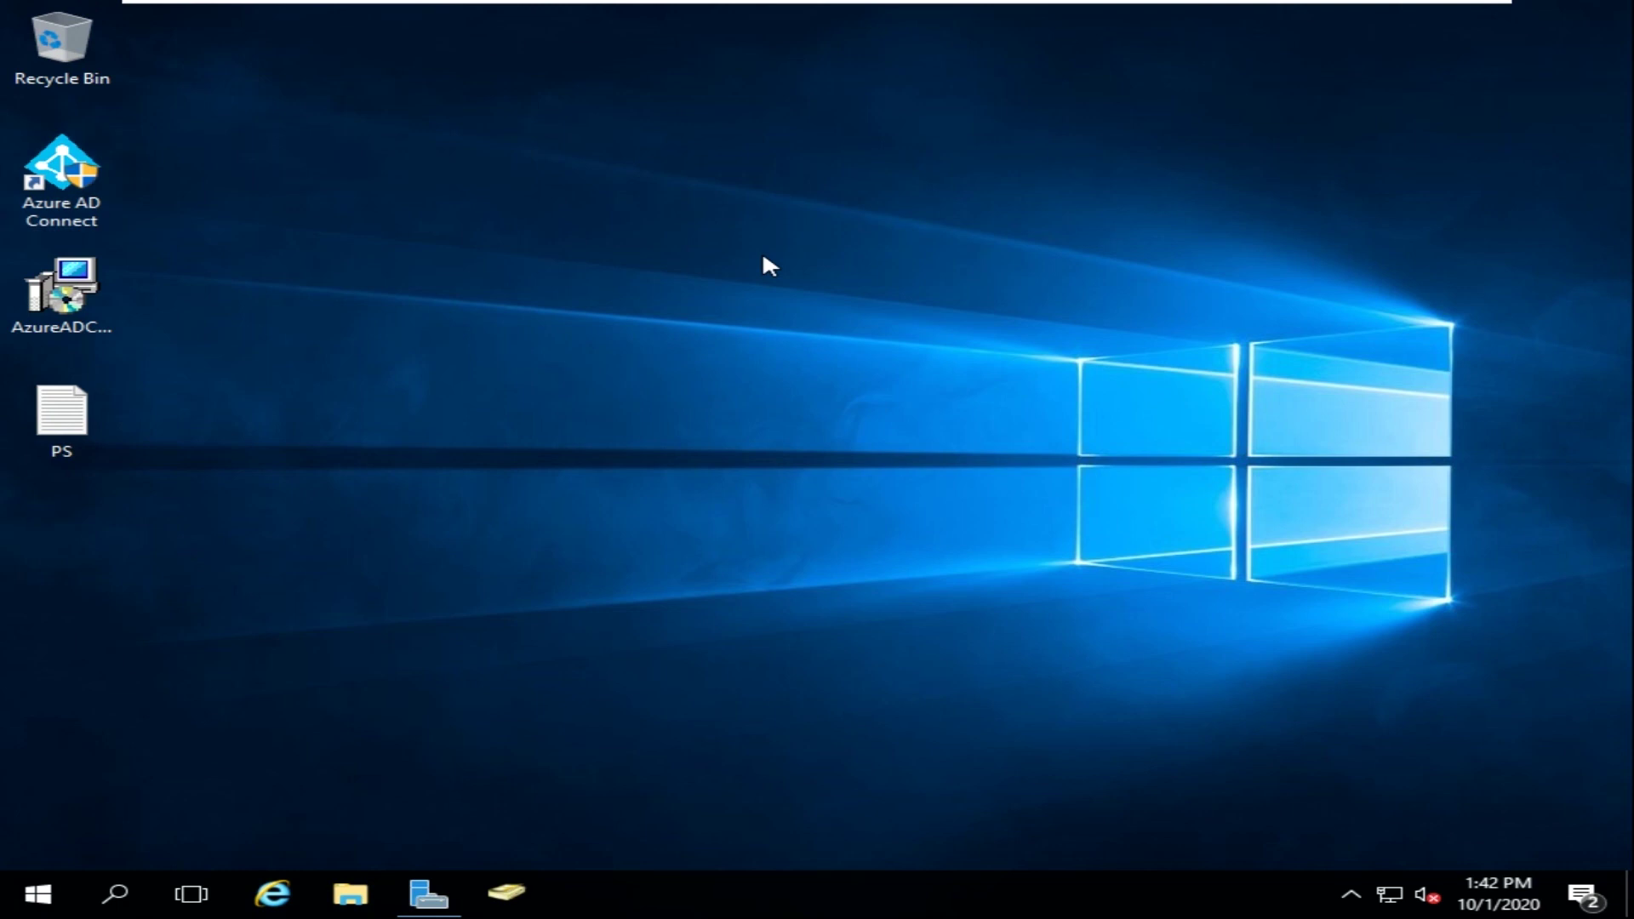
{"action": "right_click", "coordinate": [764, 256]}
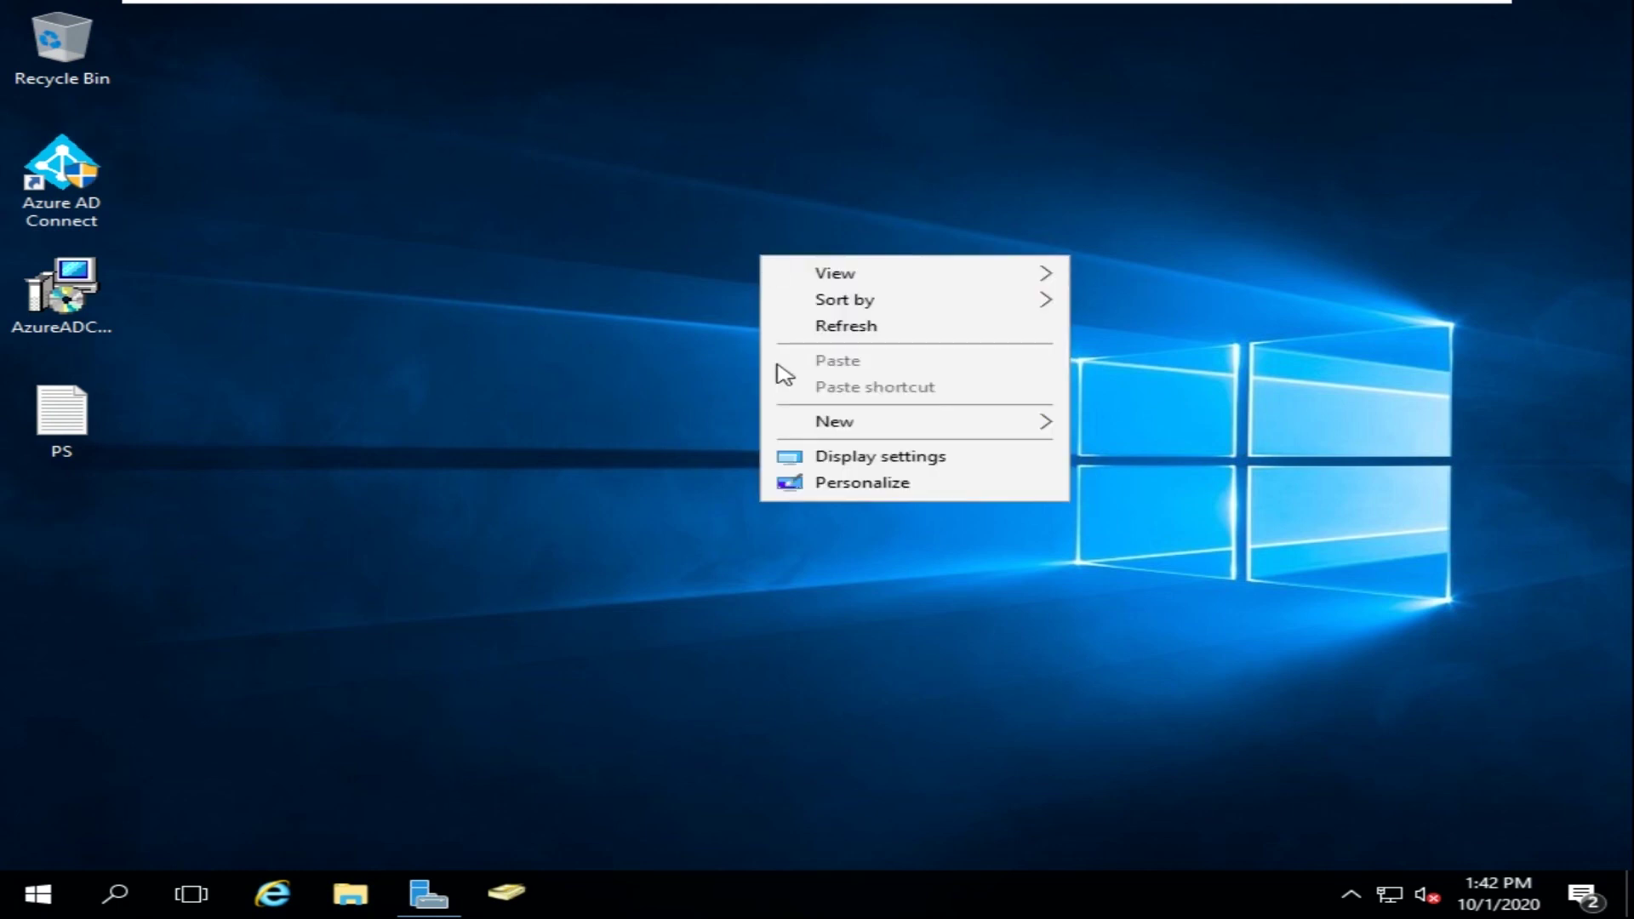
{"action": "left_click", "coordinate": [794, 325]}
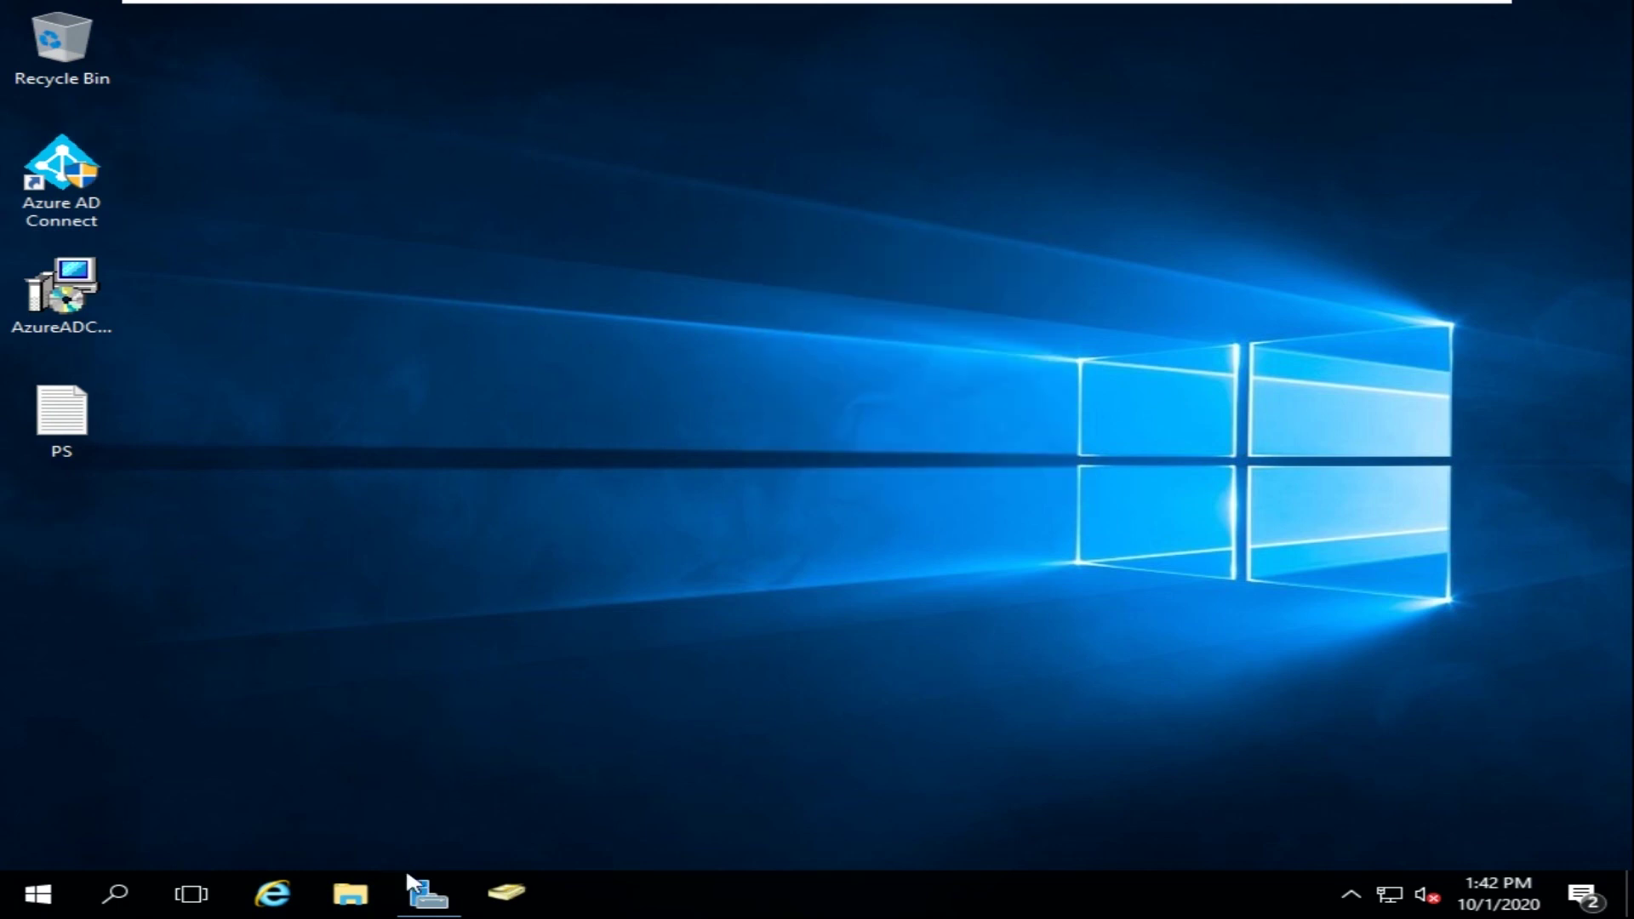
{"action": "double_click", "coordinate": [60, 179]}
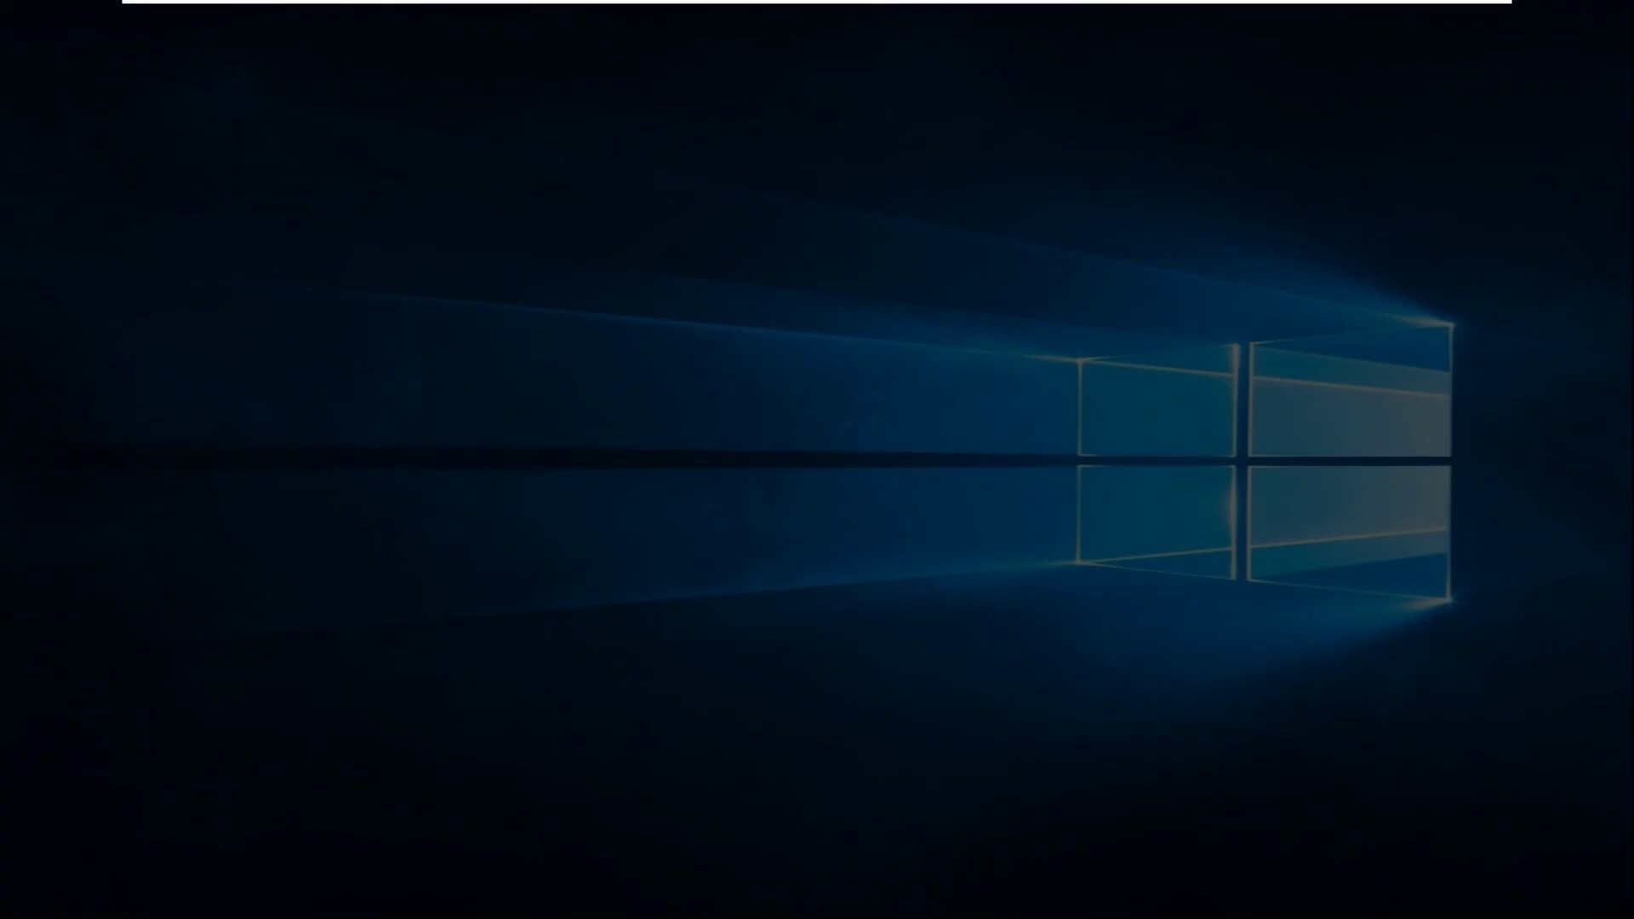
{"action": "left_click", "coordinate": [631, 618]}
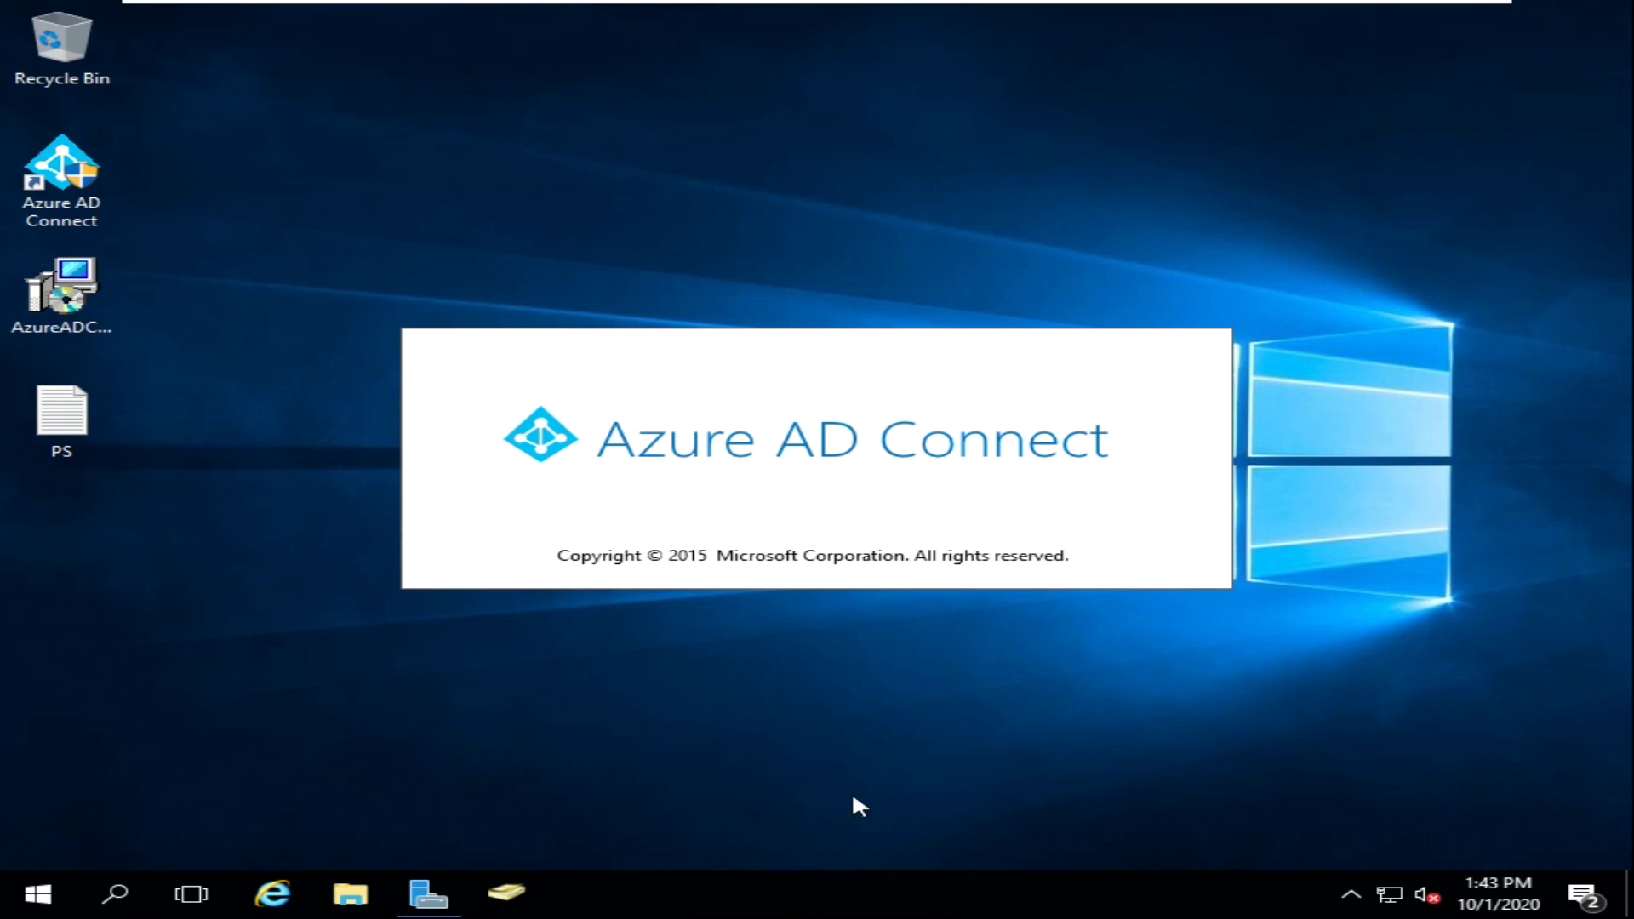
- Open Task Manager in its full details view and scroll through the running processes
{"action": "right_click", "coordinate": [661, 892]}
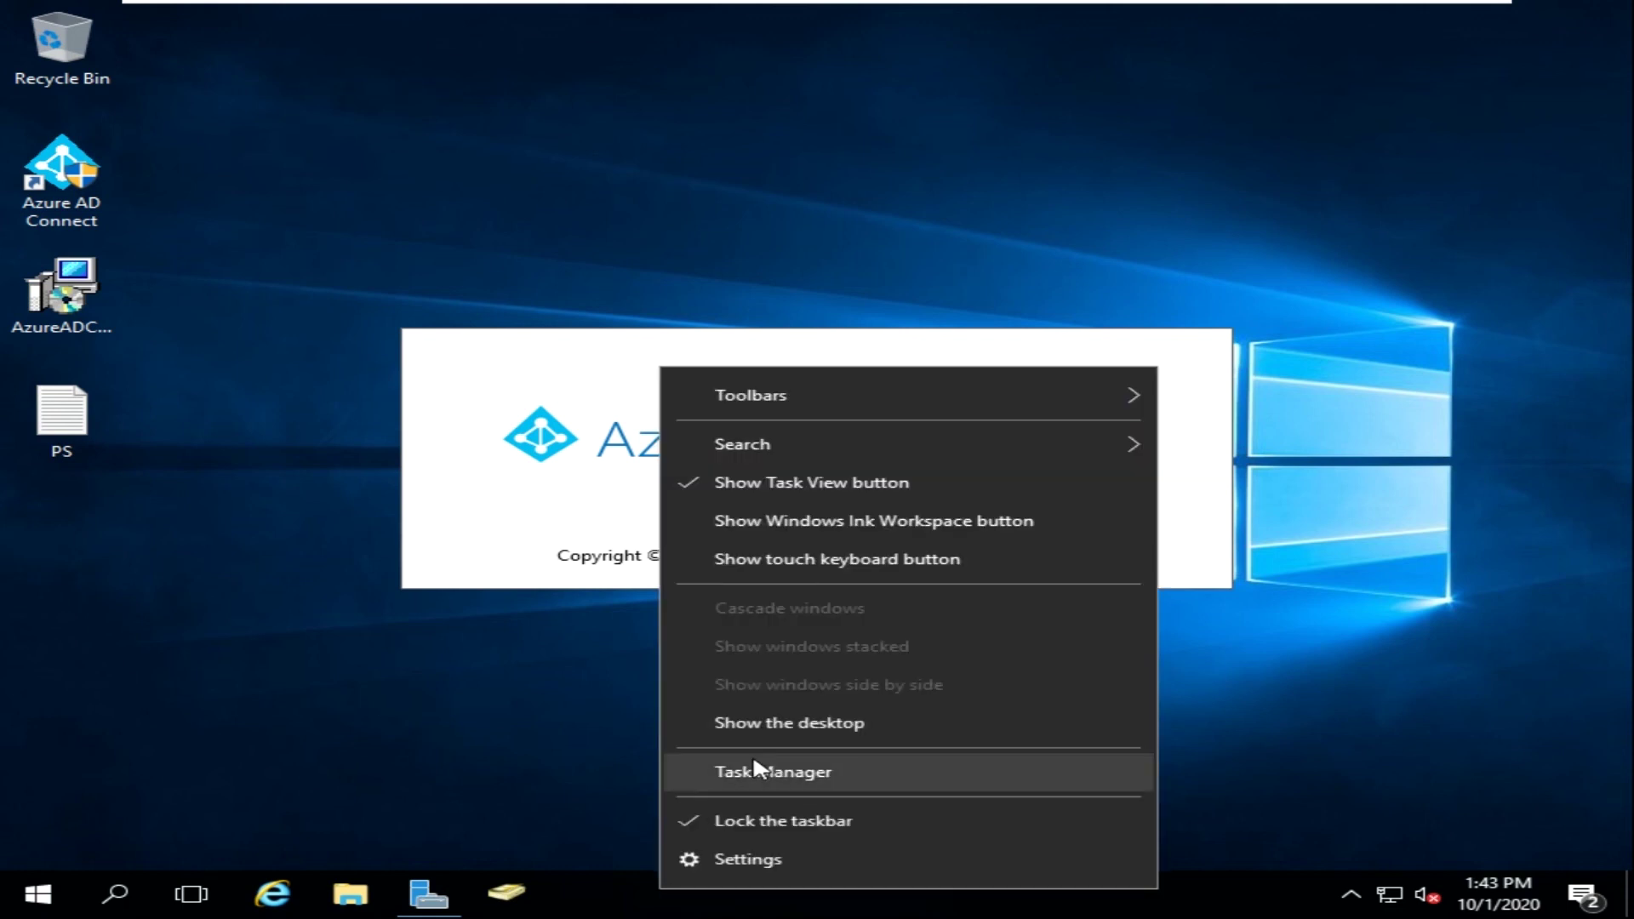
{"action": "left_click", "coordinate": [756, 757]}
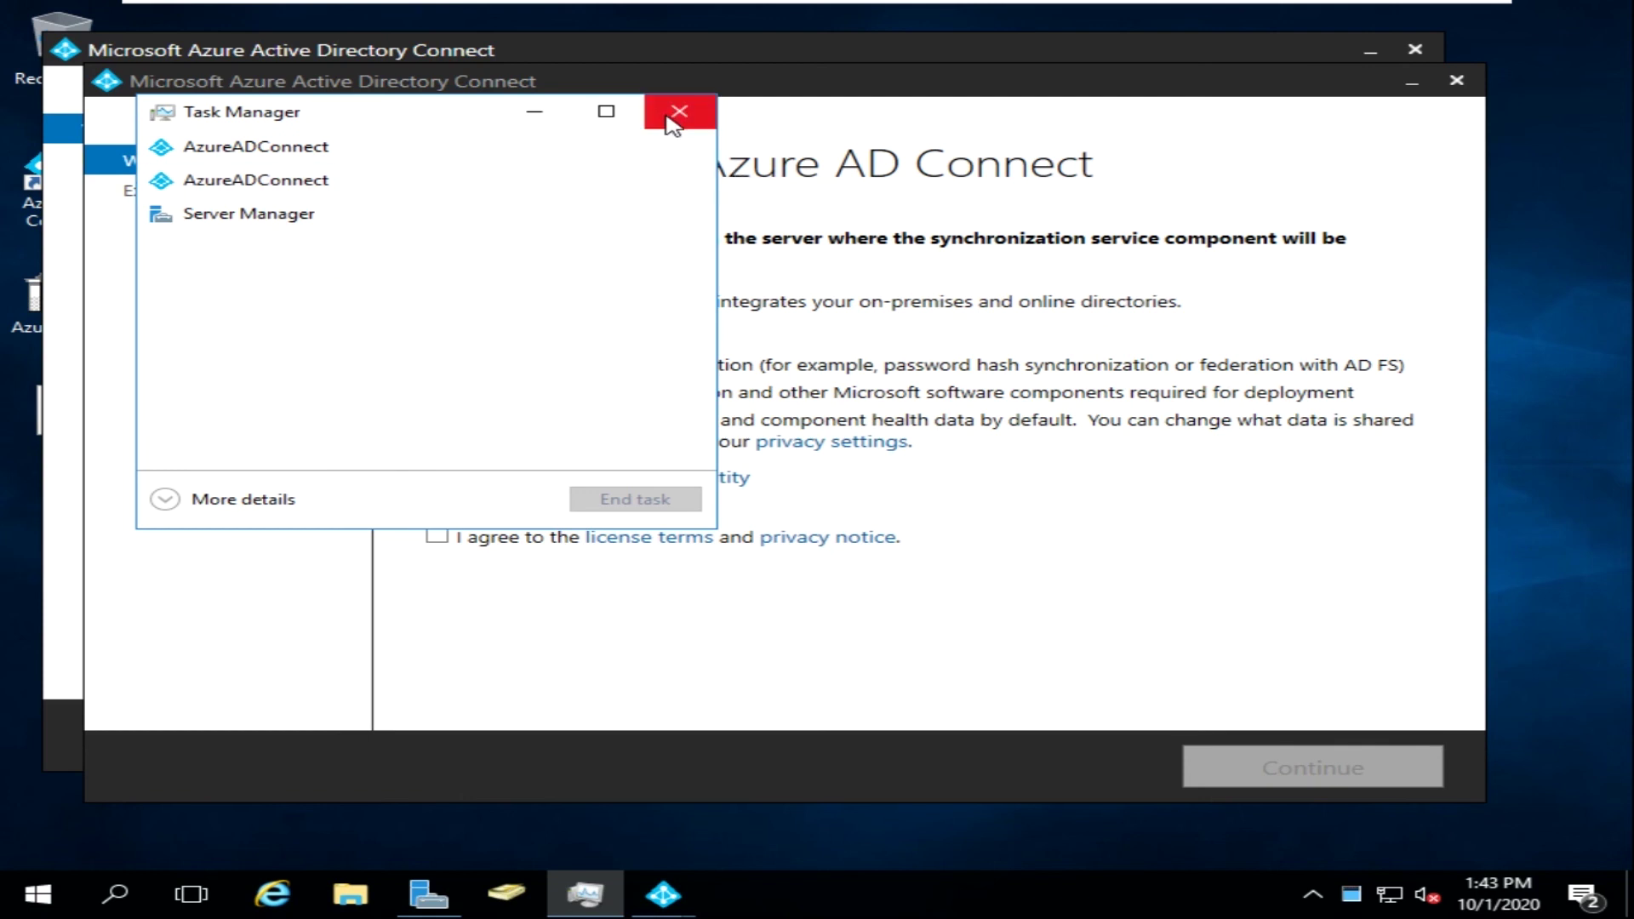
{"action": "left_click", "coordinate": [266, 504]}
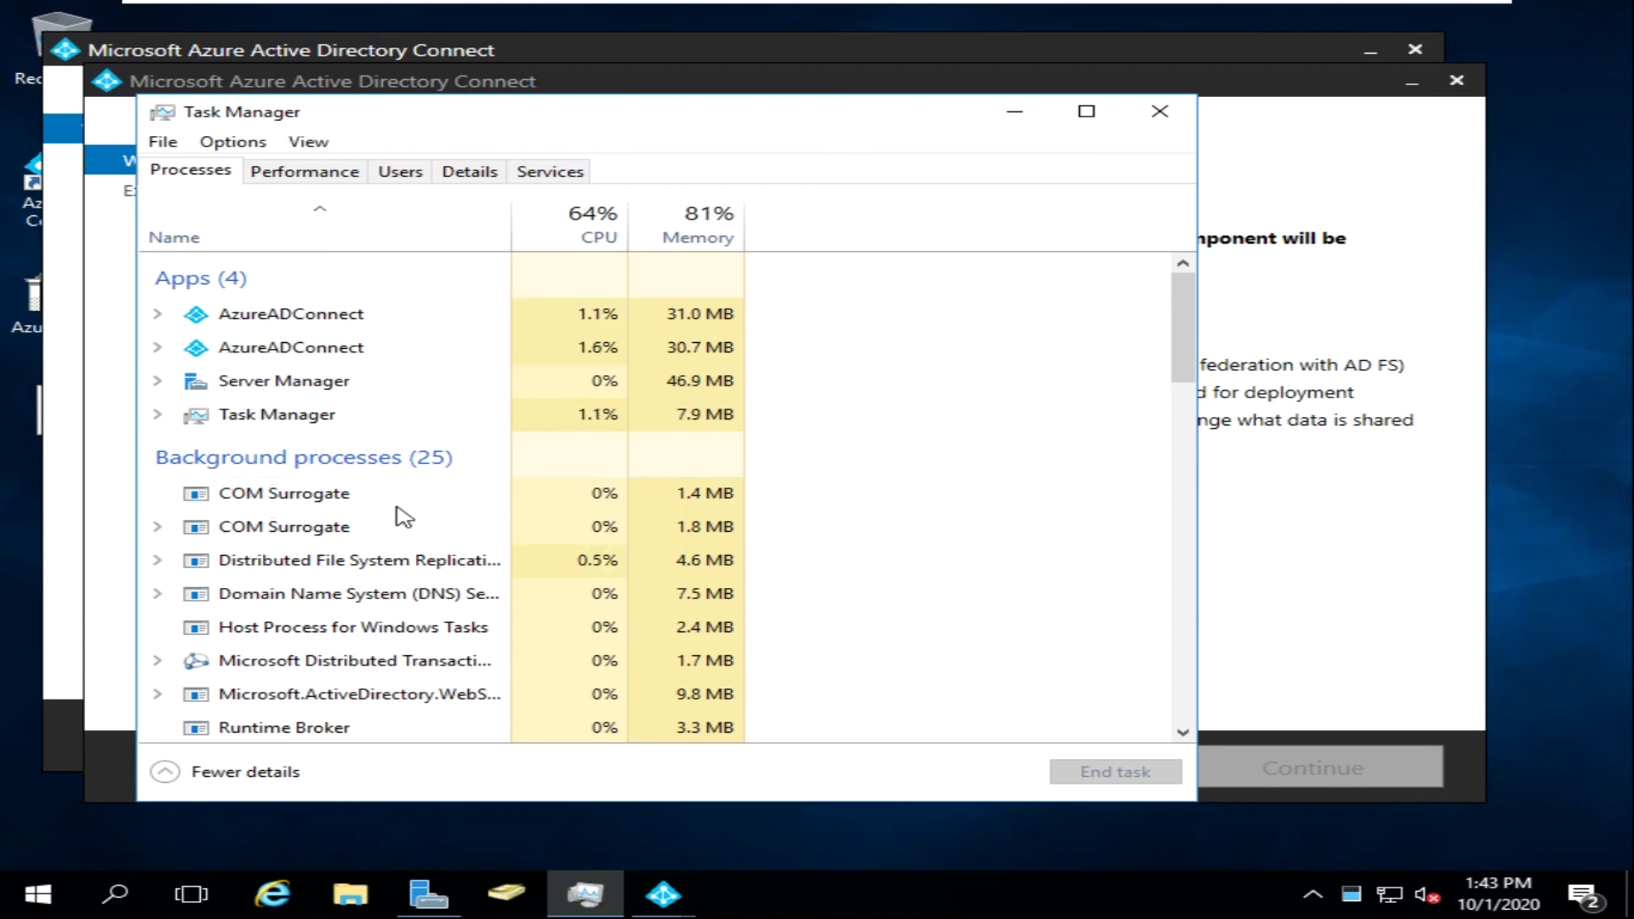
{"action": "scroll", "coordinate": [443, 519], "scroll_direction": "down", "scroll_amount": 3}
{"action": "left_click_drag", "start_coordinate": [1177, 375], "coordinate": [1160, 114]}
- Close Task Manager, agree to the Azure AD Connect license terms, continue, and choose Customize
{"action": "left_click", "coordinate": [1160, 111]}
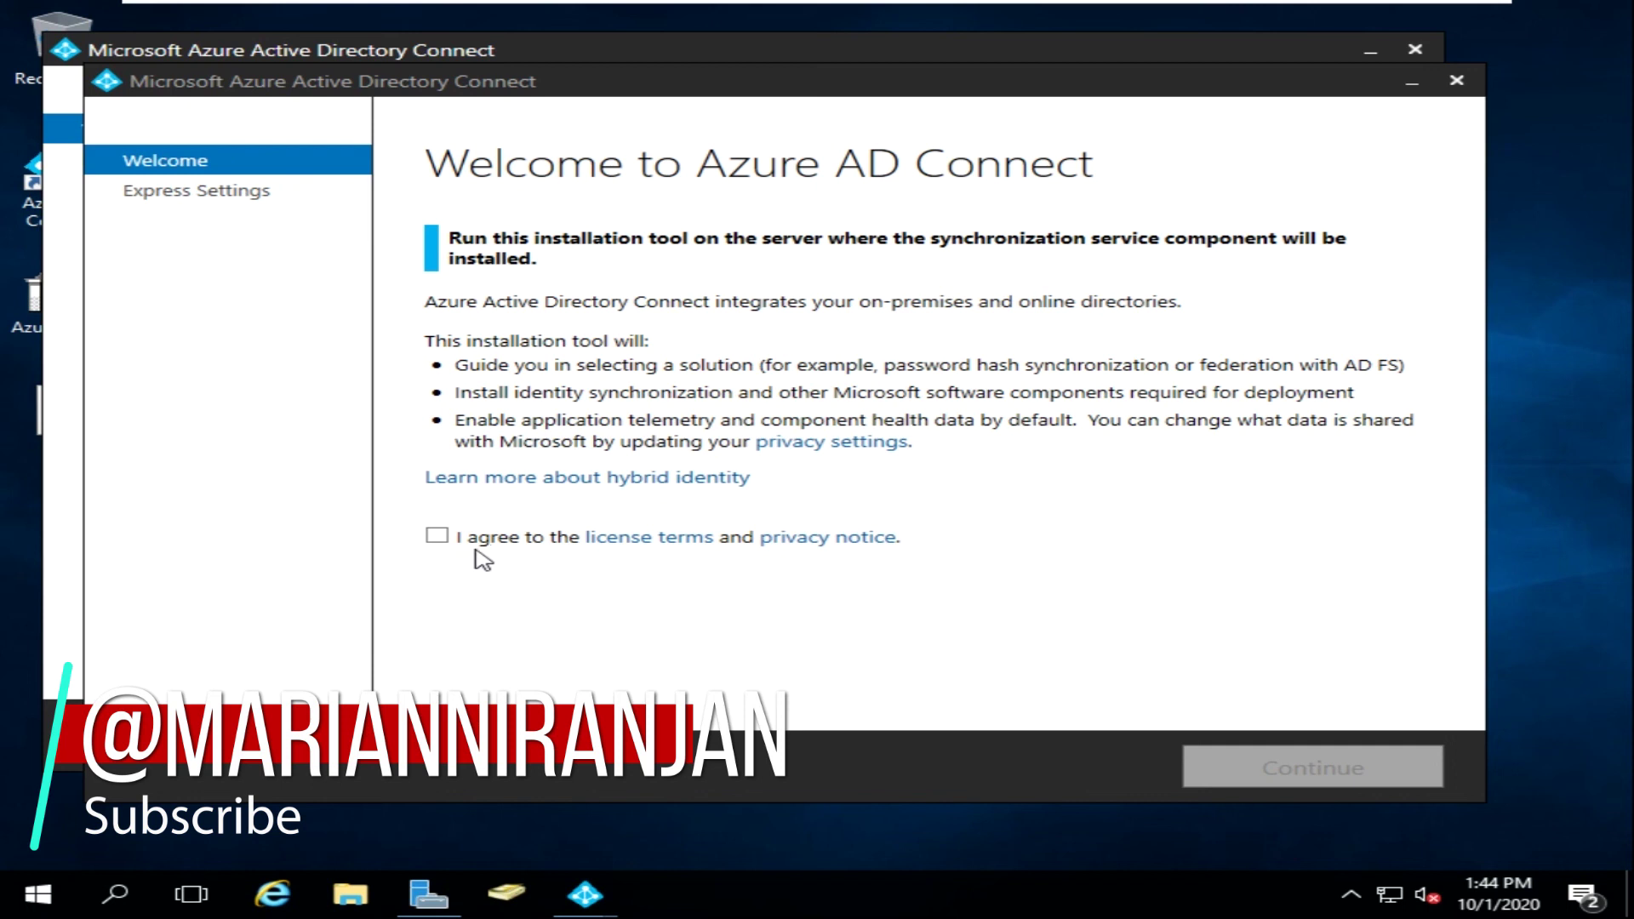
{"action": "left_click", "coordinate": [432, 540]}
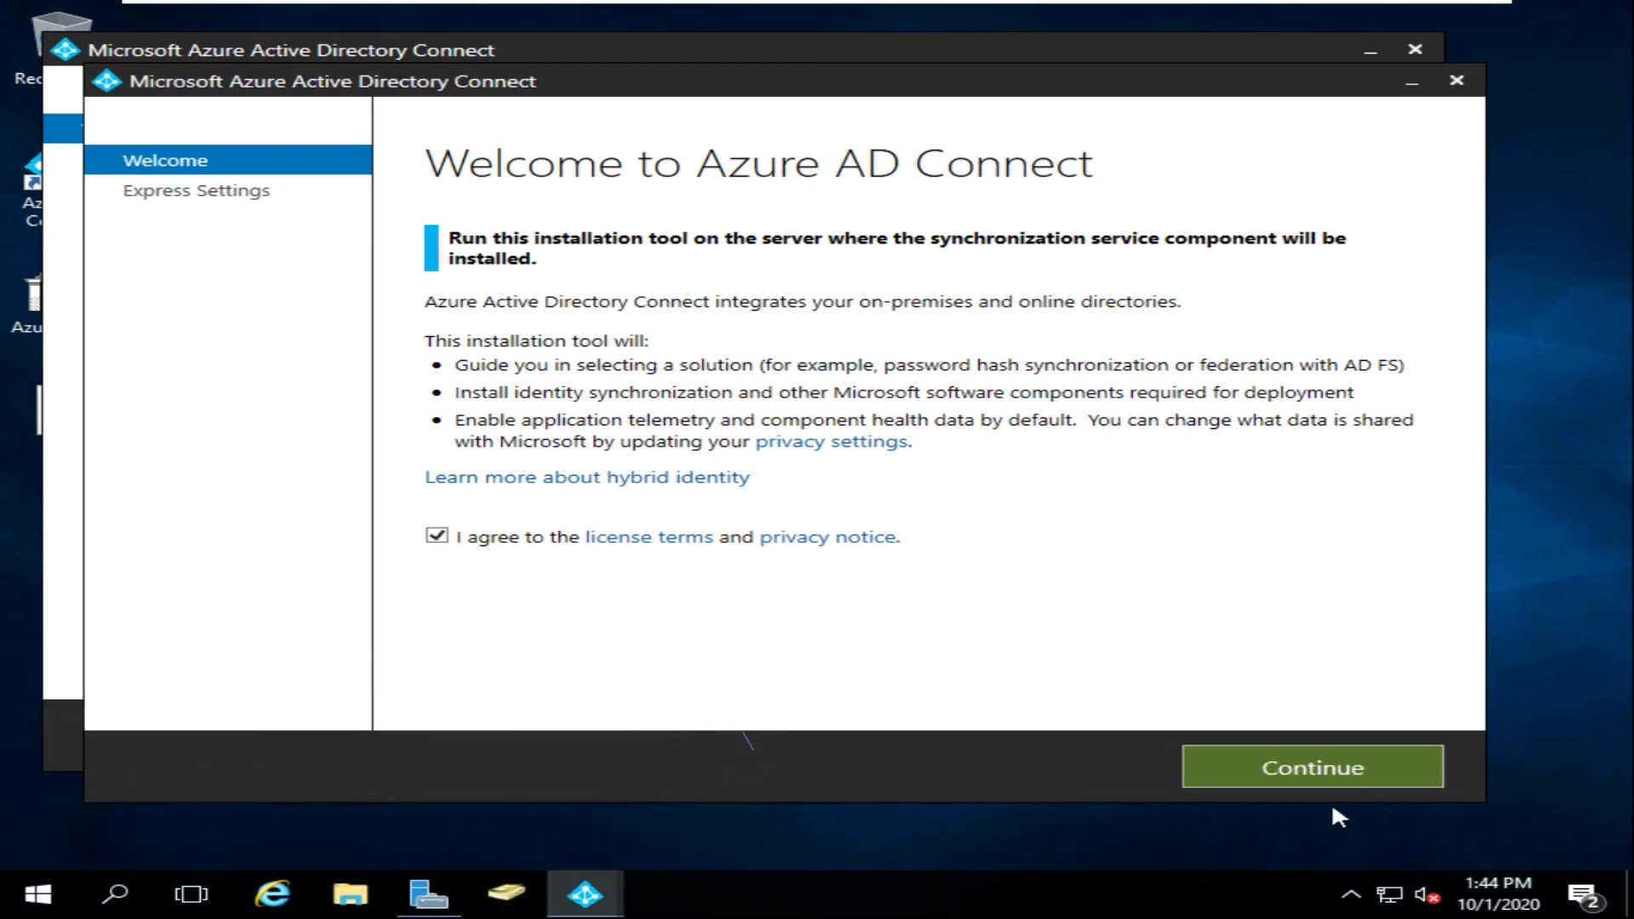
{"action": "left_click", "coordinate": [1302, 765]}
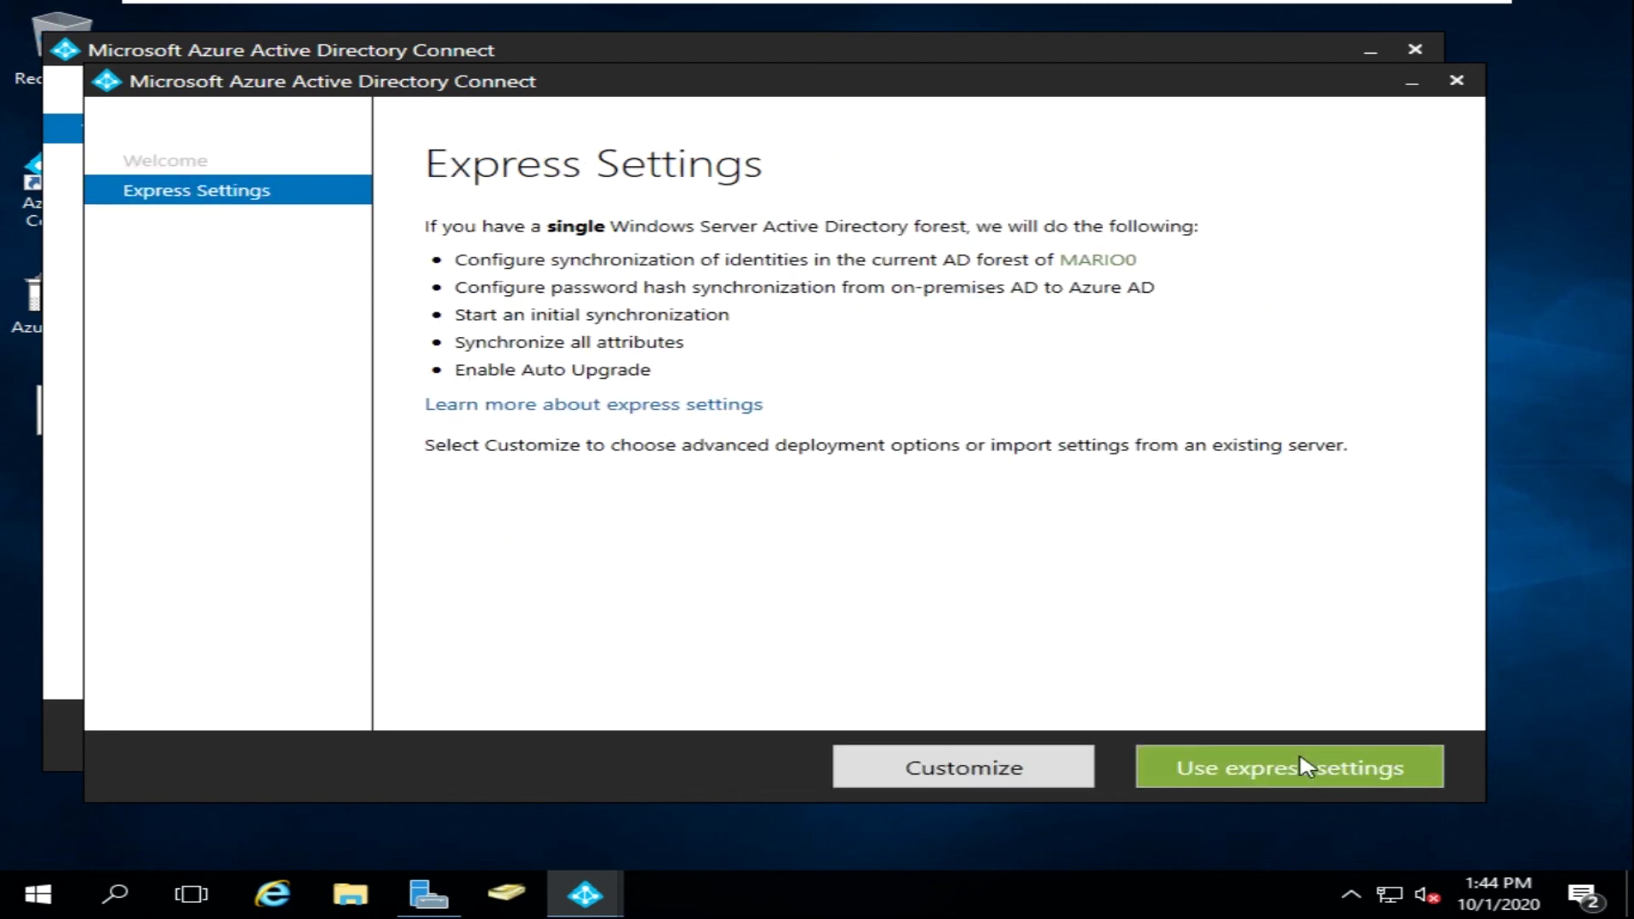
{"action": "left_click", "coordinate": [1074, 772]}
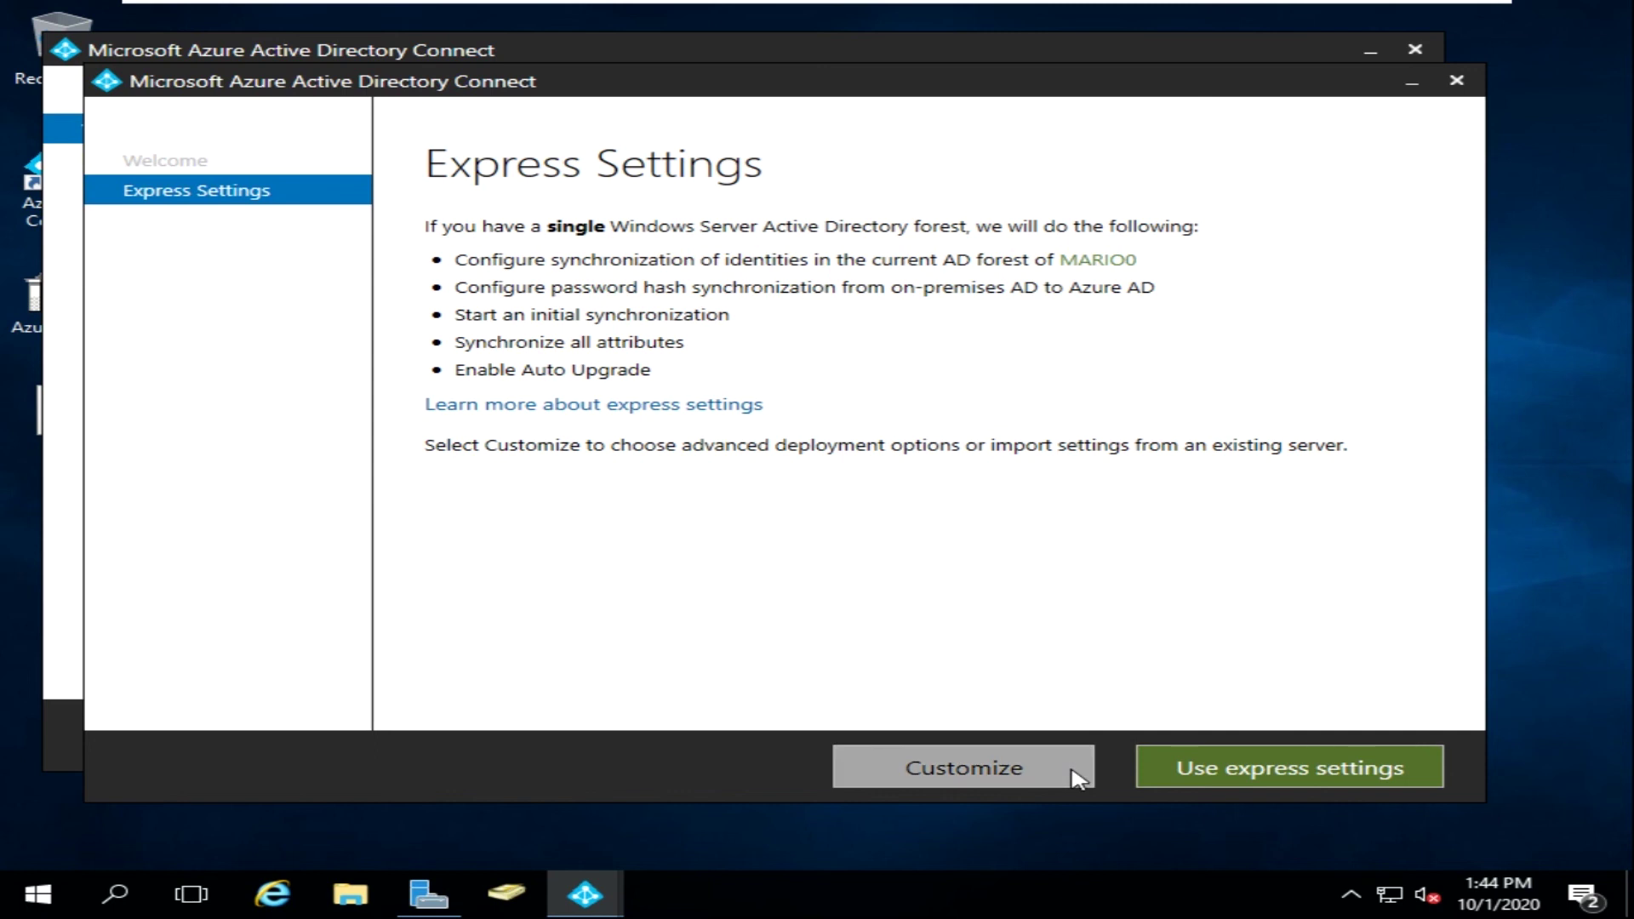